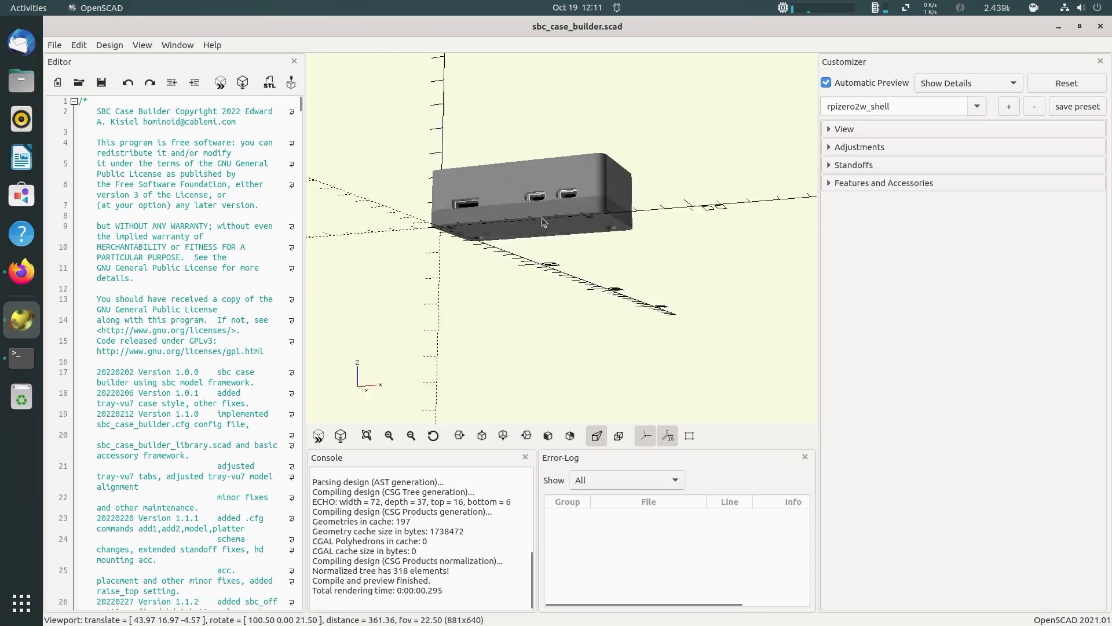
{"action": "left_click_drag", "start_coordinate": [542, 217], "coordinate": [364, 214]}
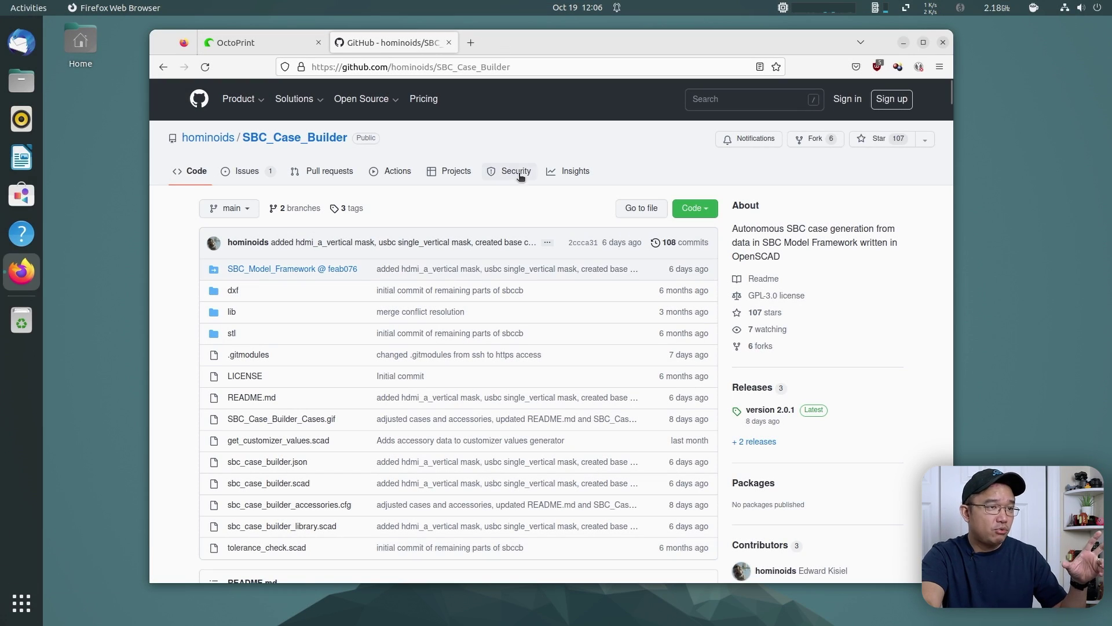
- Read through the SBC_Case_Builder repository page, from its file list to the README's introduction and install section
{"action": "scroll", "coordinate": [522, 179], "scroll_direction": "down", "scroll_amount": 6}
{"action": "scroll", "coordinate": [638, 209], "scroll_direction": "up", "scroll_amount": 3}
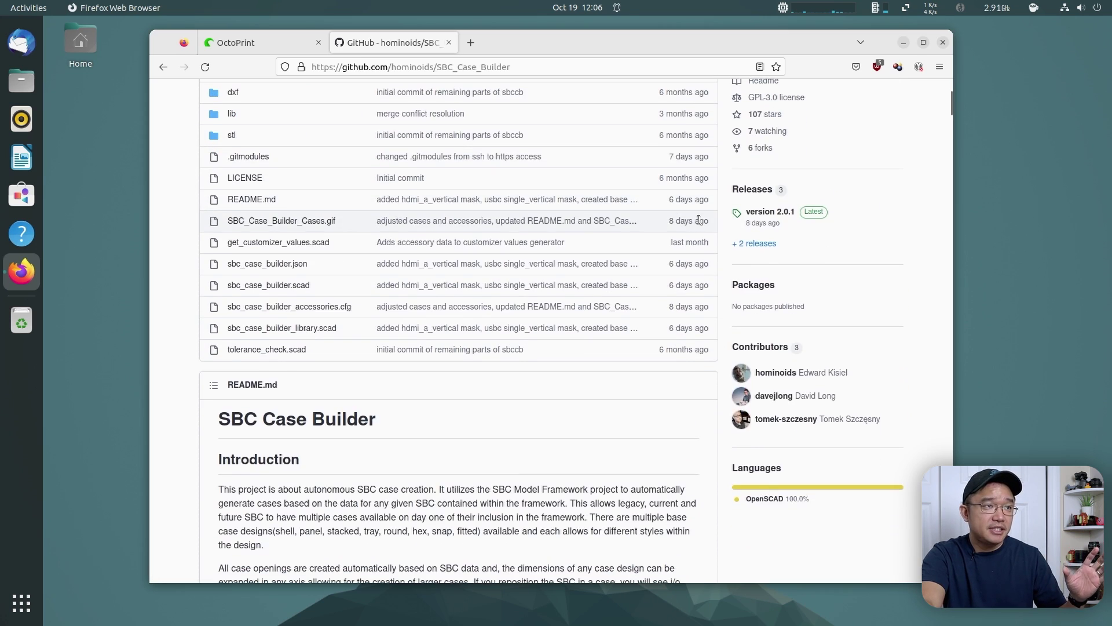
{"action": "scroll", "coordinate": [690, 215], "scroll_direction": "up", "scroll_amount": 2}
{"action": "scroll", "coordinate": [603, 421], "scroll_direction": "down", "scroll_amount": 4}
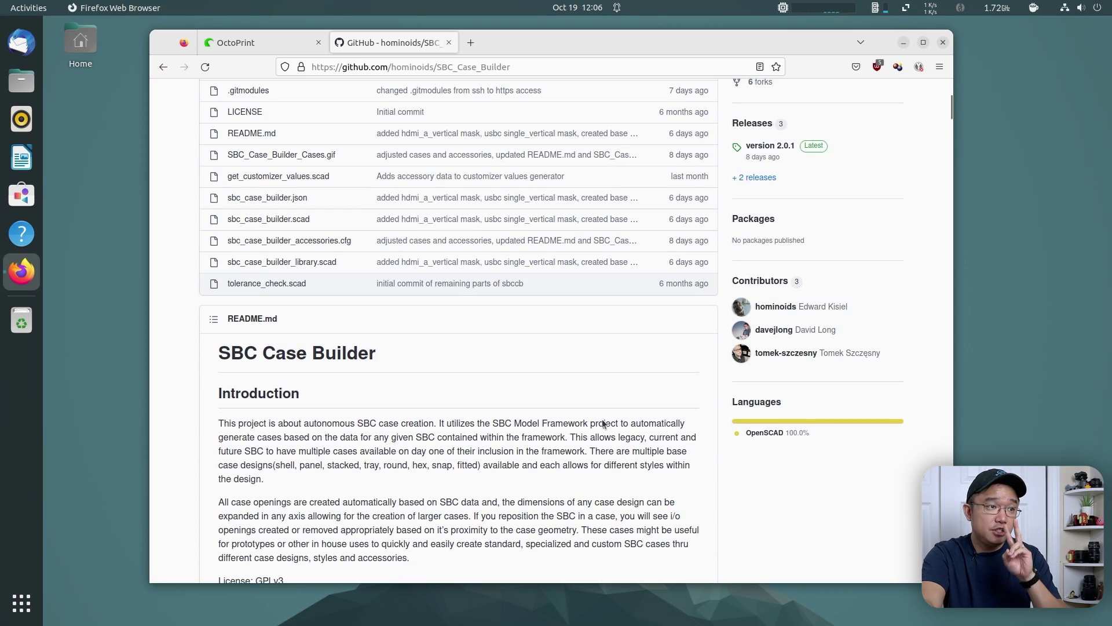
{"action": "scroll", "coordinate": [602, 423], "scroll_direction": "down", "scroll_amount": 4}
{"action": "scroll", "coordinate": [602, 423], "scroll_direction": "down", "scroll_amount": 8}
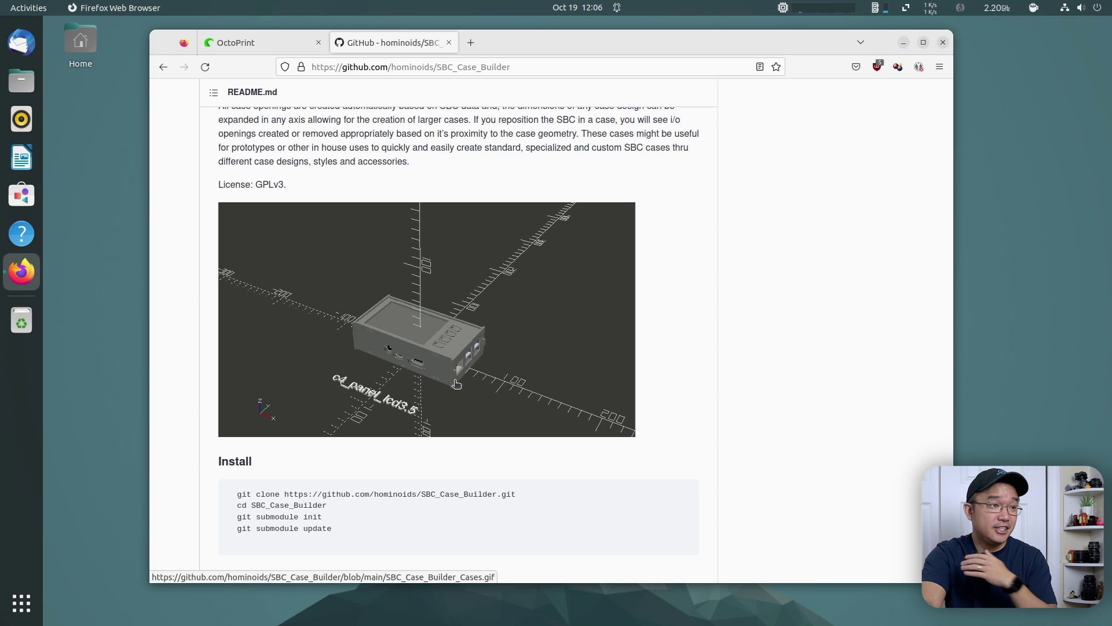
{"action": "scroll", "coordinate": [456, 384], "scroll_direction": "down", "scroll_amount": 4}
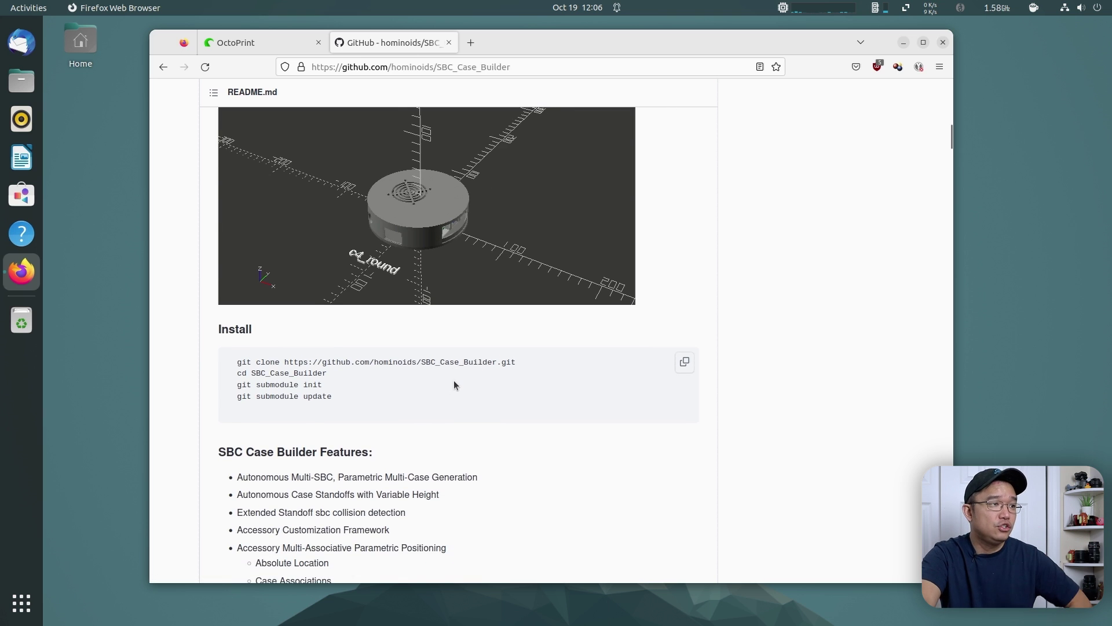
{"action": "scroll", "coordinate": [454, 380], "scroll_direction": "down", "scroll_amount": 2}
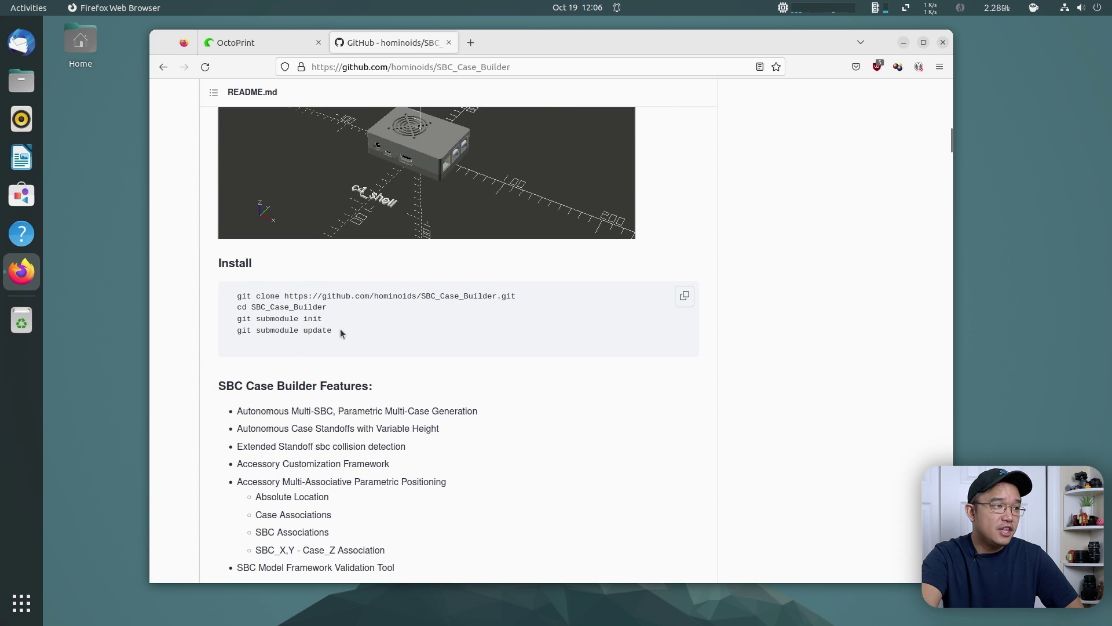
- Examine the git clone and submodule commands in the README's Install section
{"action": "left_click_drag", "start_coordinate": [340, 328], "coordinate": [187, 302]}
{"action": "left_click", "coordinate": [328, 307]}
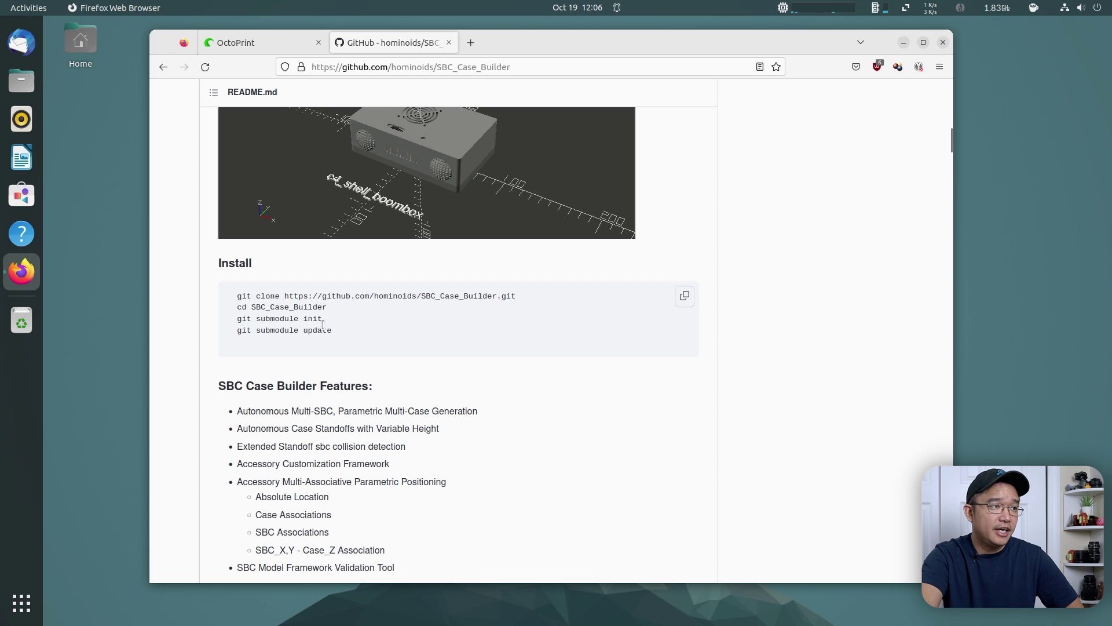
{"action": "left_click_drag", "start_coordinate": [260, 319], "coordinate": [375, 314]}
{"action": "left_click", "coordinate": [346, 330]}
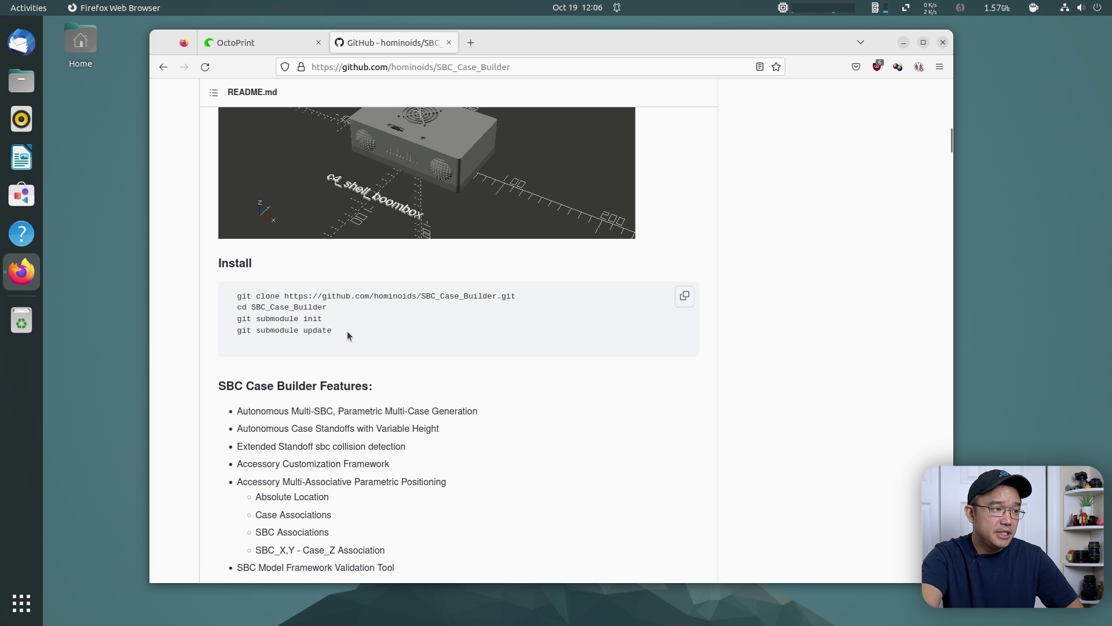
{"action": "scroll", "coordinate": [346, 332], "scroll_direction": "down", "scroll_amount": 5}
{"action": "scroll", "coordinate": [352, 274], "scroll_direction": "up", "scroll_amount": 10}
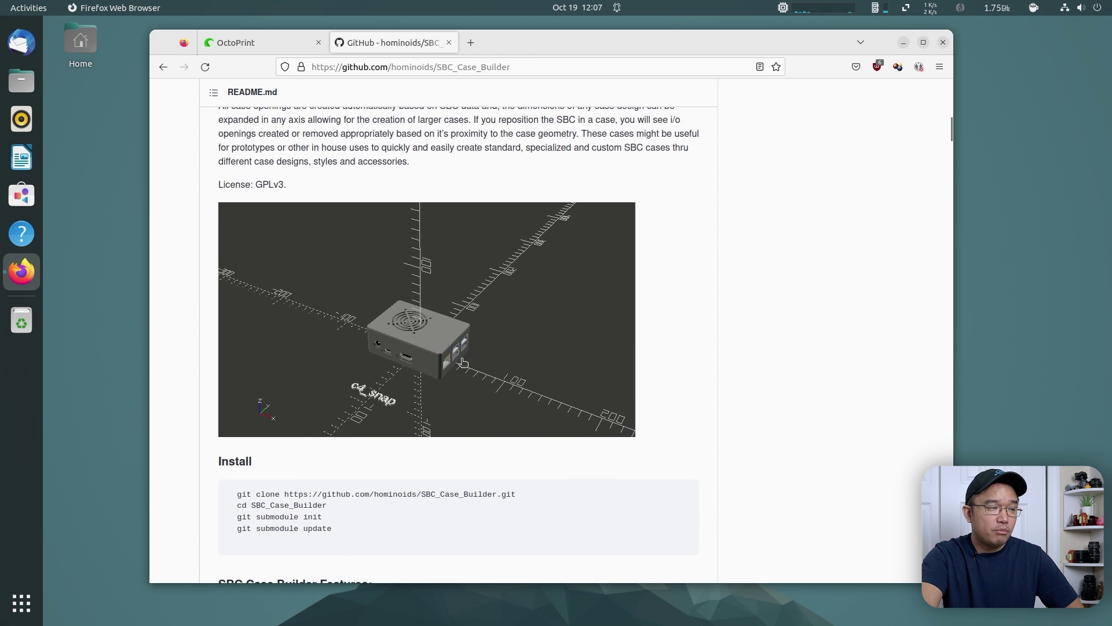
{"action": "scroll", "coordinate": [413, 359], "scroll_direction": "down", "scroll_amount": 2}
{"action": "scroll", "coordinate": [414, 359], "scroll_direction": "down", "scroll_amount": 4}
{"action": "left_click_drag", "start_coordinate": [348, 328], "coordinate": [233, 294]}
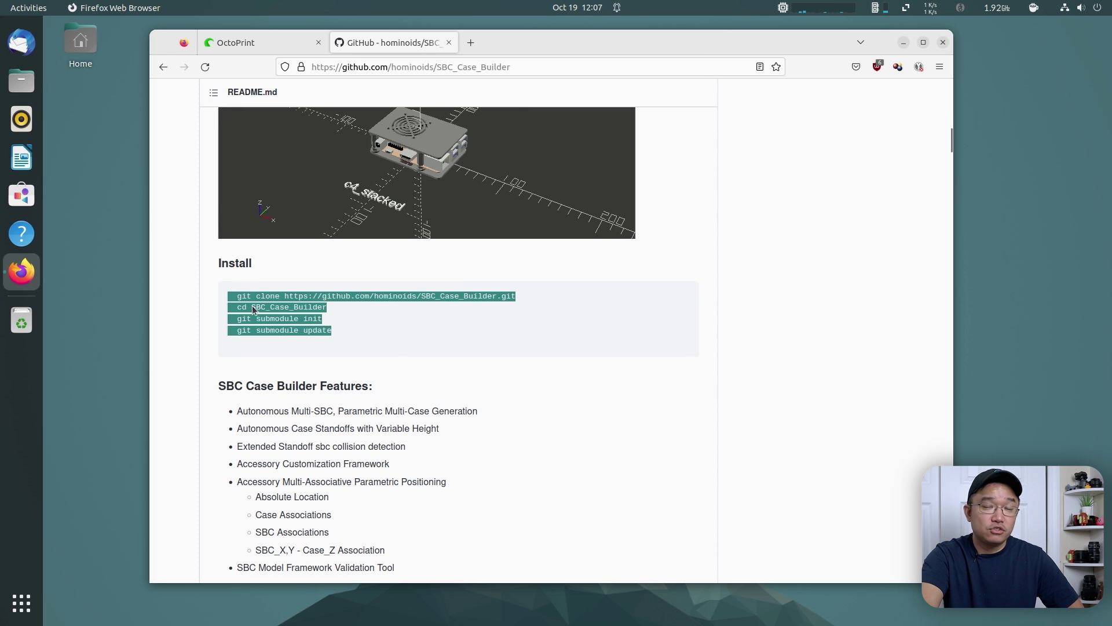
{"action": "left_click", "coordinate": [298, 310]}
- Review the README's feature list, base case designs, and the case names listed for each supported board
{"action": "scroll", "coordinate": [434, 479], "scroll_direction": "down", "scroll_amount": 8}
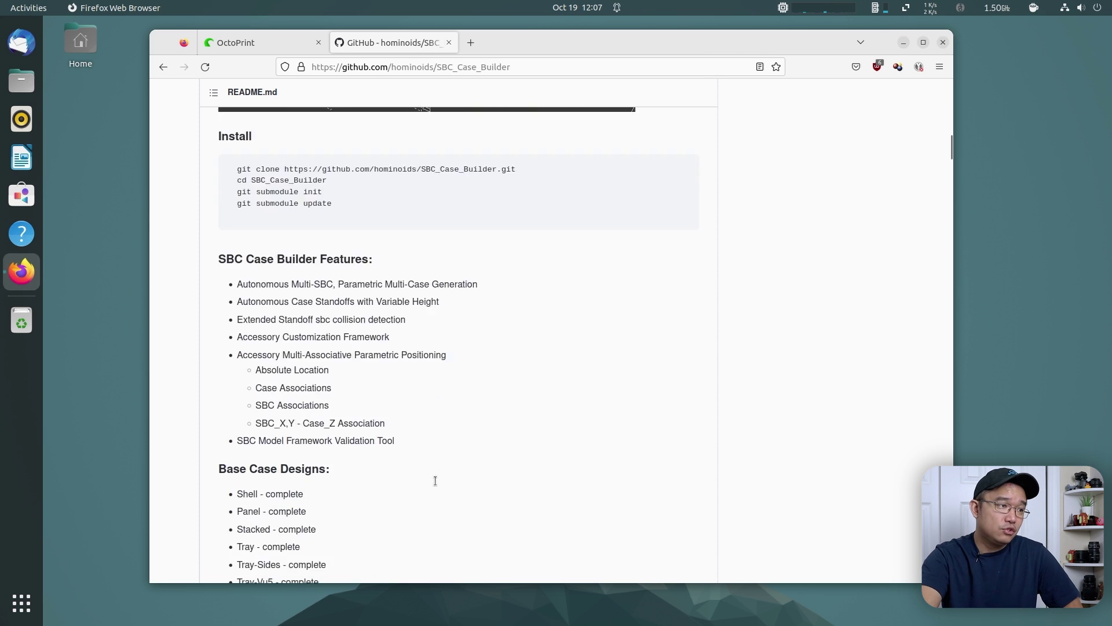
{"action": "scroll", "coordinate": [421, 467], "scroll_direction": "down", "scroll_amount": 20}
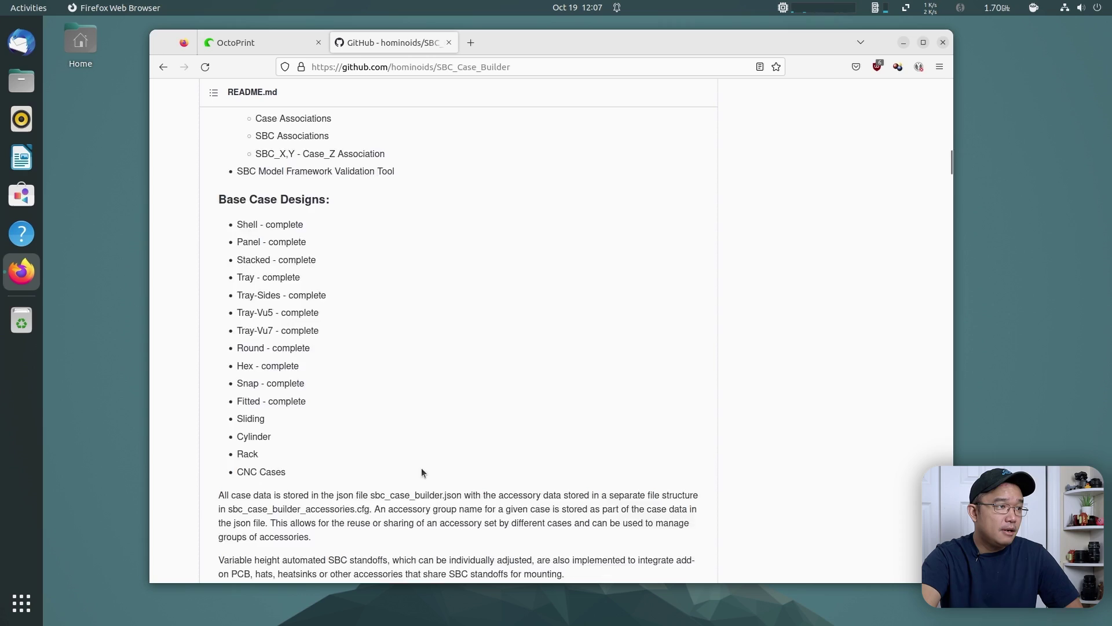
{"action": "scroll", "coordinate": [264, 343], "scroll_direction": "down", "scroll_amount": 14}
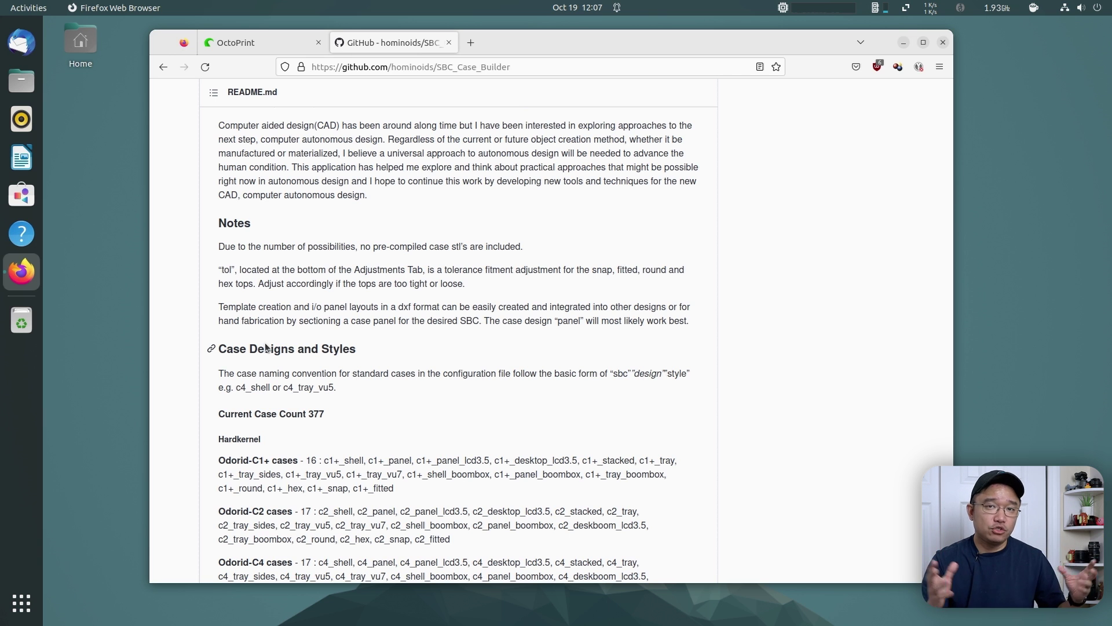
{"action": "scroll", "coordinate": [255, 401], "scroll_direction": "down", "scroll_amount": 8}
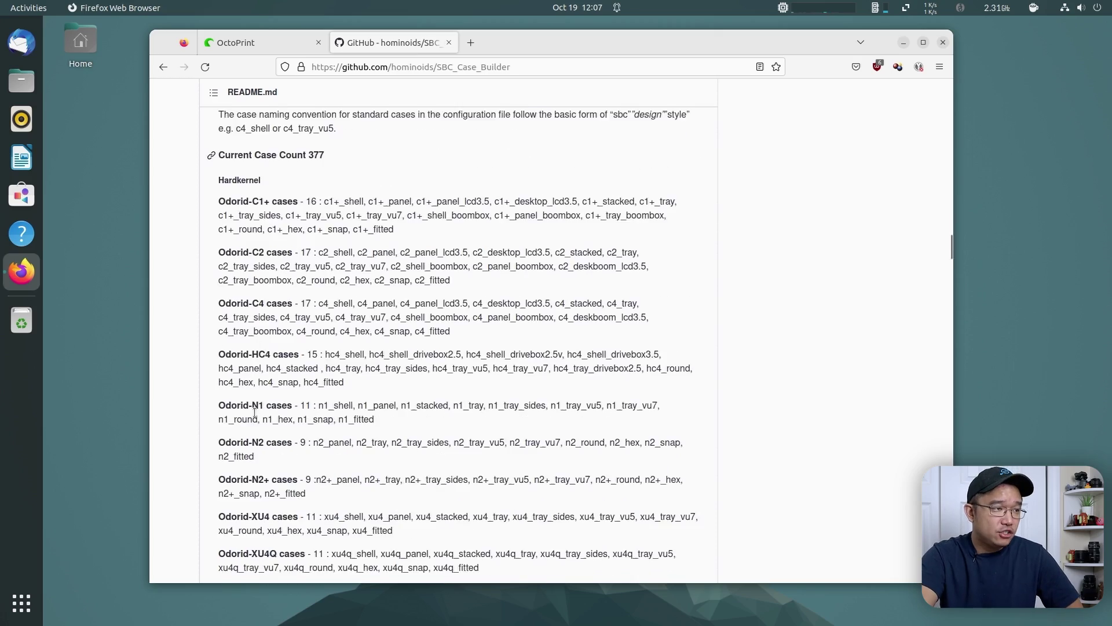
{"action": "scroll", "coordinate": [255, 408], "scroll_direction": "up", "scroll_amount": 10}
{"action": "scroll", "coordinate": [255, 415], "scroll_direction": "up", "scroll_amount": 15}
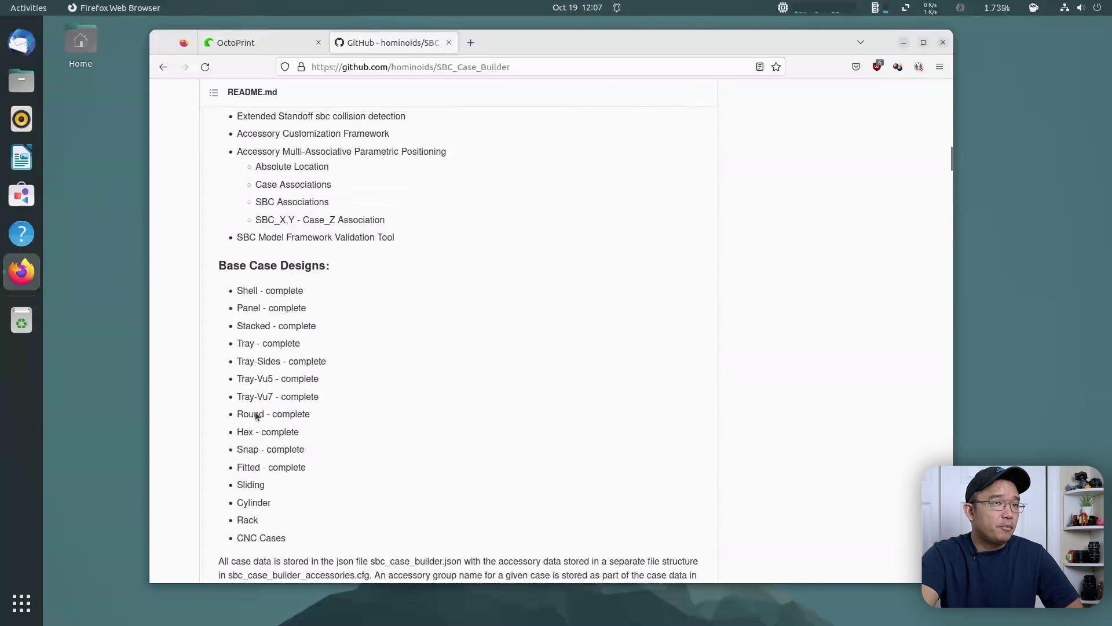
- Switch to the Ubuntu Software app, search for openscad, and open the OpenSCAD listing
{"action": "left_click", "coordinate": [15, 602]}
{"action": "type", "text": "softw"}
{"action": "left_click", "coordinate": [375, 76]}
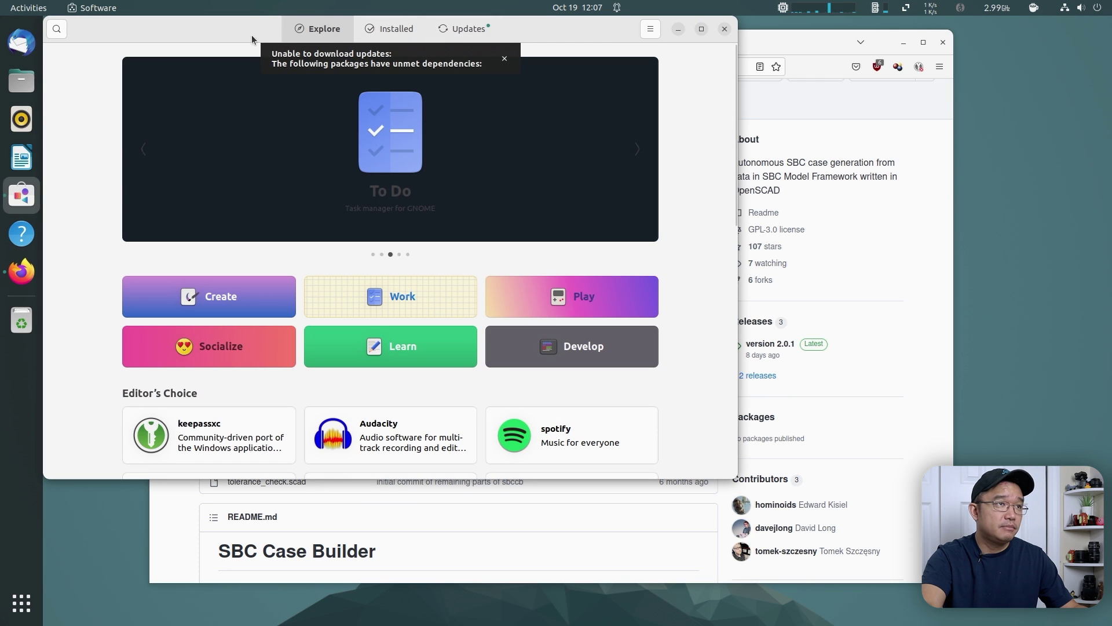
{"action": "left_click_drag", "start_coordinate": [569, 24], "coordinate": [691, 94]}
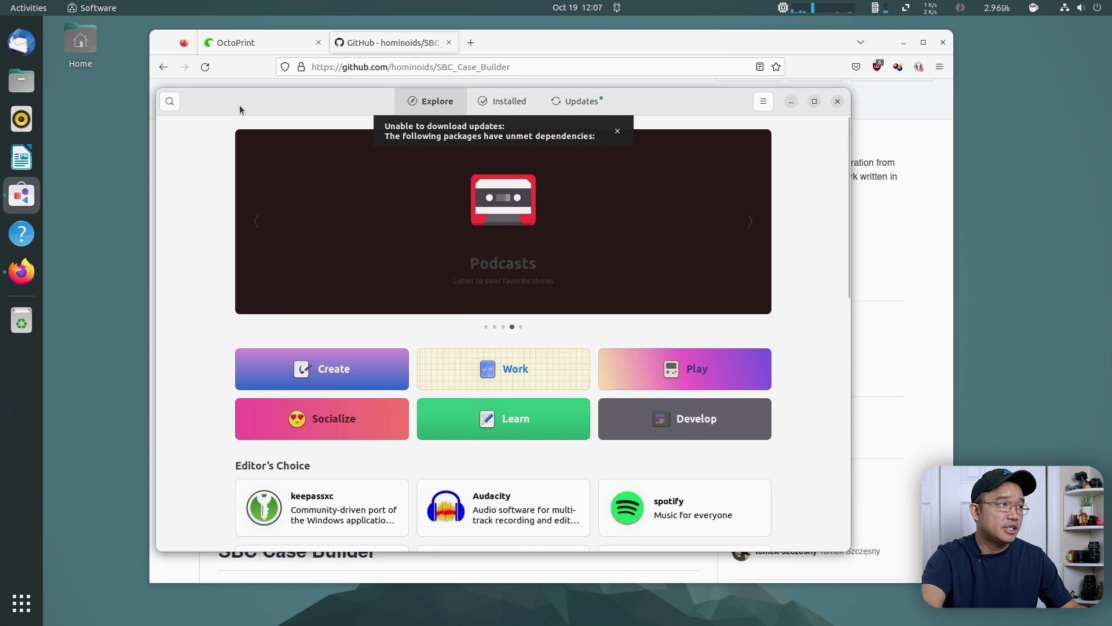
{"action": "left_click", "coordinate": [166, 109]}
{"action": "type", "text": "openscad"}
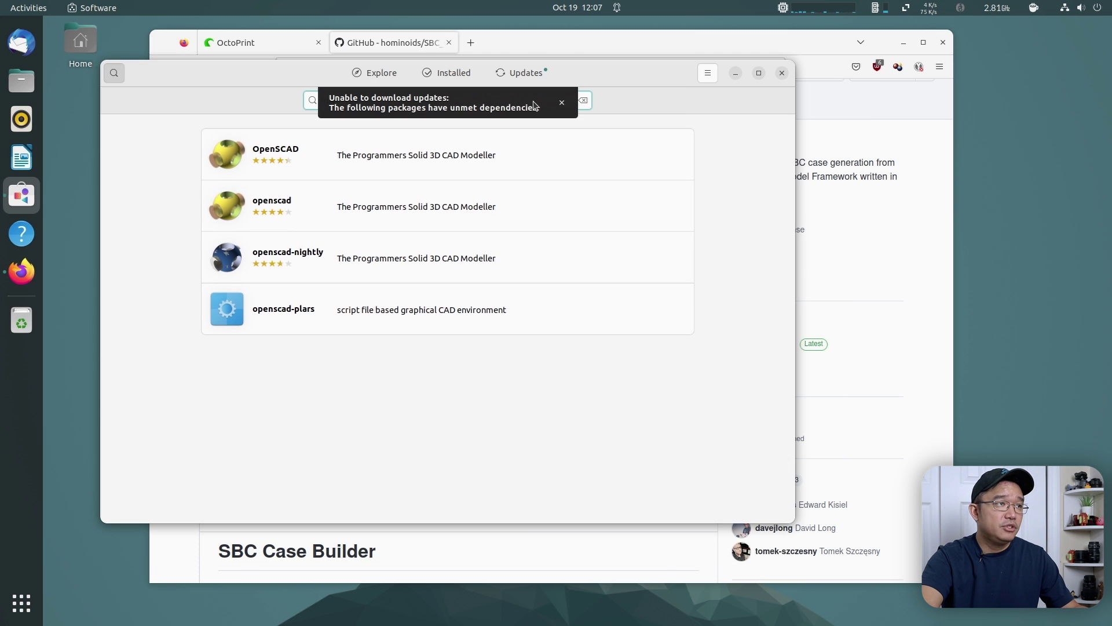
{"action": "left_click", "coordinate": [561, 103]}
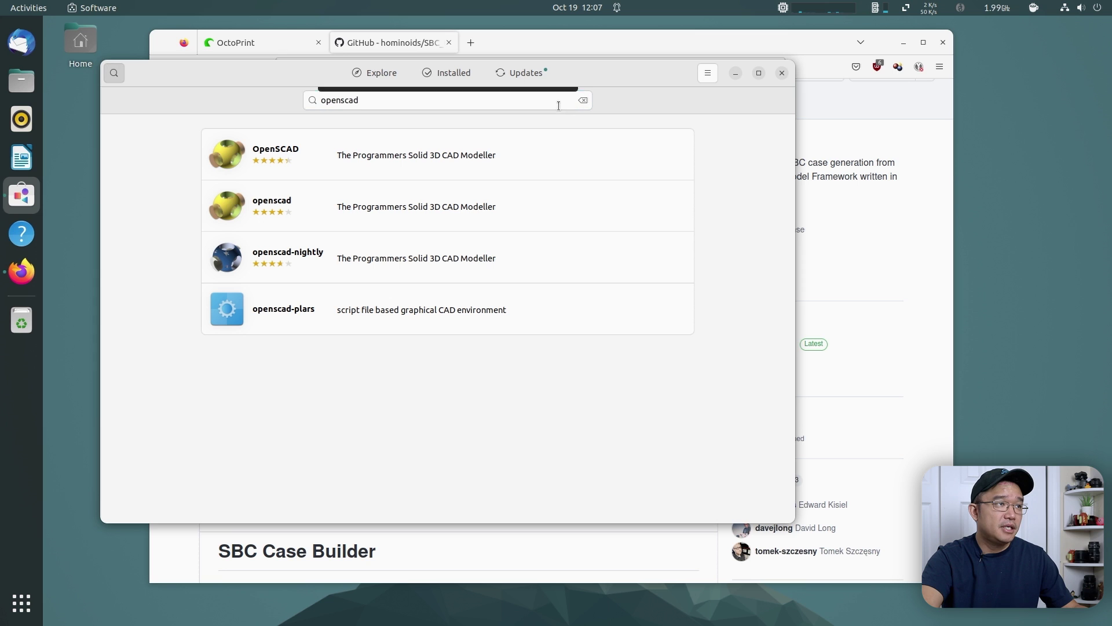
{"action": "left_click", "coordinate": [497, 160]}
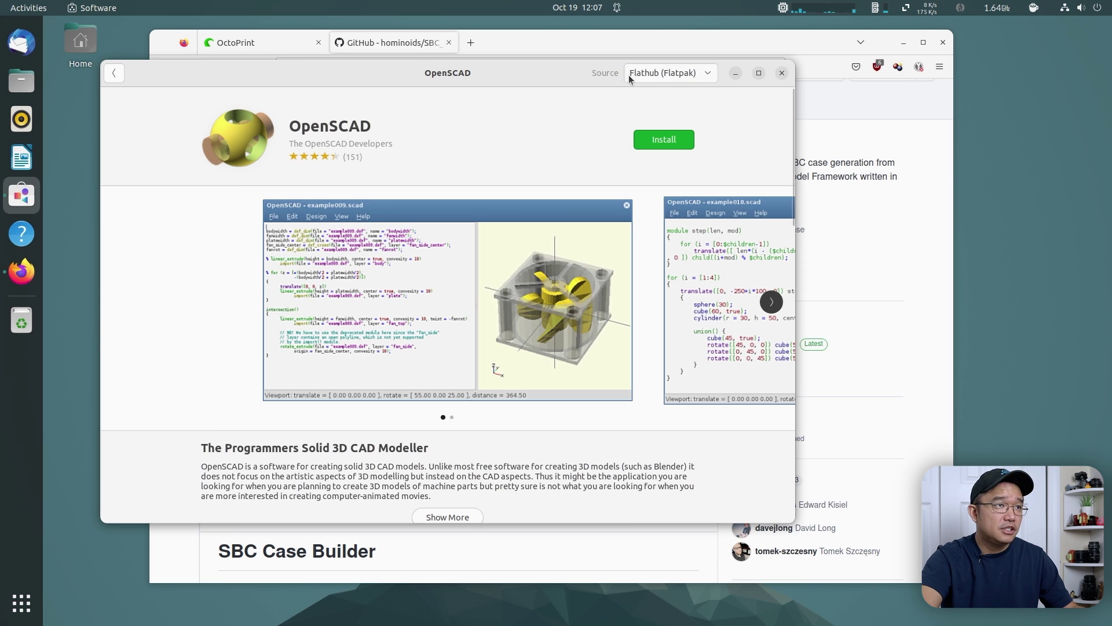
- Switch the OpenSCAD listing's source to Ubuntu (deb) and check its version details
{"action": "left_click", "coordinate": [641, 74]}
{"action": "left_click", "coordinate": [349, 124]}
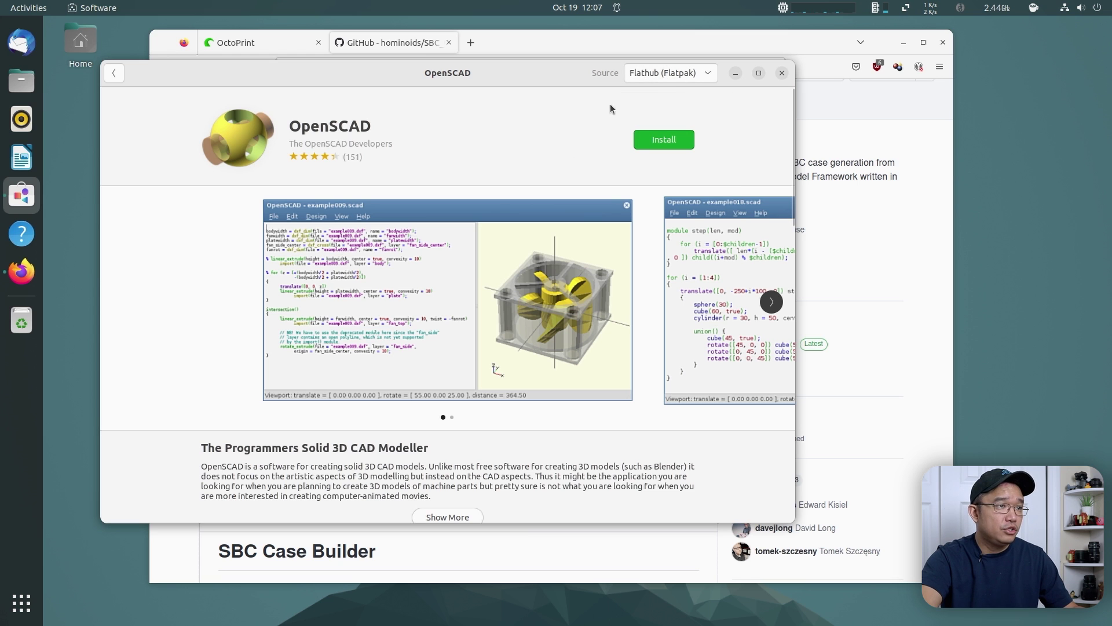
{"action": "left_click", "coordinate": [658, 73]}
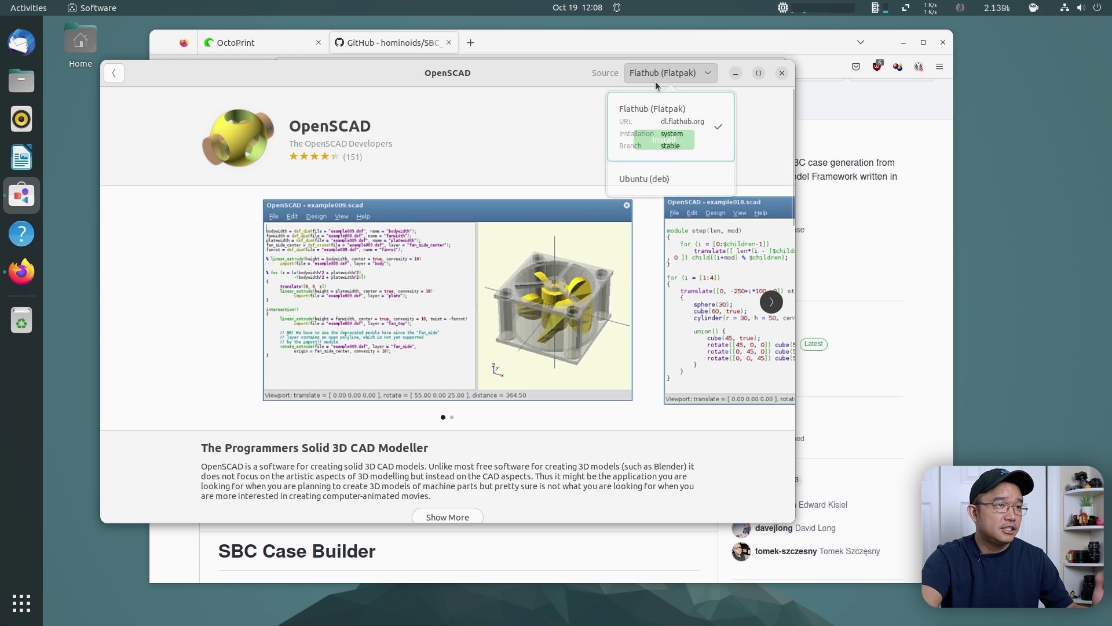
{"action": "left_click", "coordinate": [663, 180]}
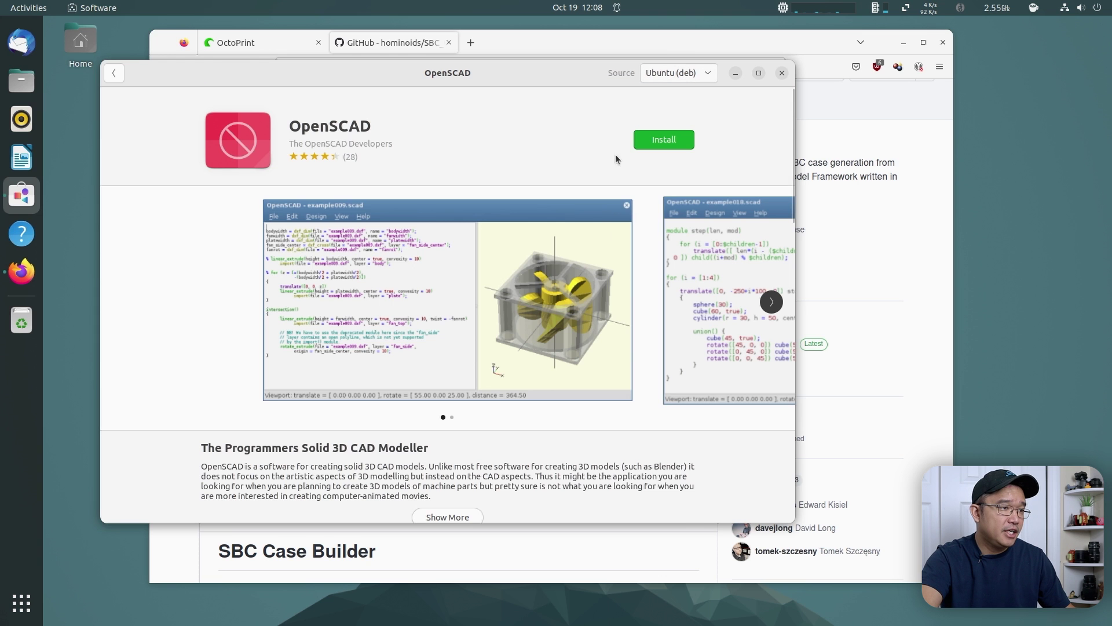
{"action": "scroll", "coordinate": [615, 155], "scroll_direction": "down", "scroll_amount": 5}
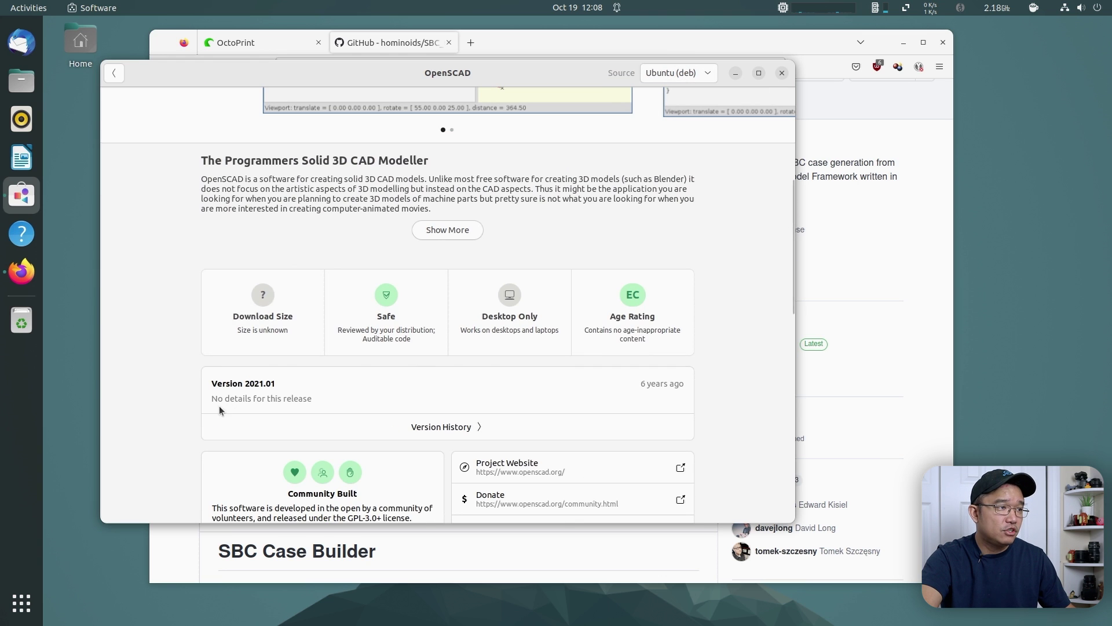
{"action": "scroll", "coordinate": [734, 126], "scroll_direction": "up", "scroll_amount": 5}
- Set the OpenSCAD source to Flathub (Flatpak), check its version details, and start the installation
{"action": "left_click", "coordinate": [700, 77]}
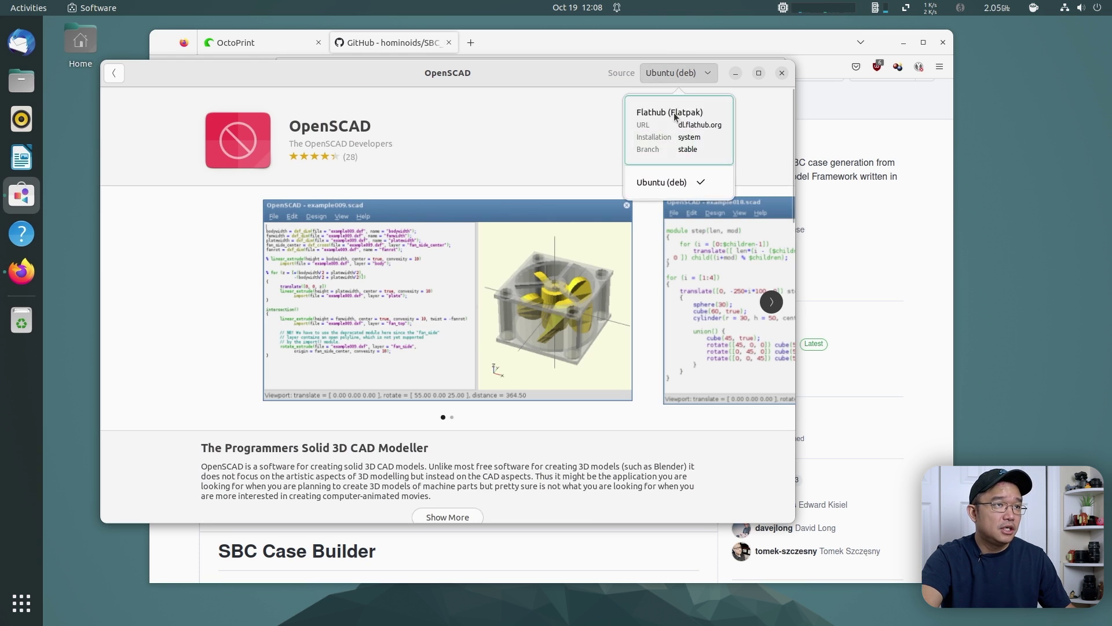
{"action": "left_click", "coordinate": [654, 116]}
{"action": "scroll", "coordinate": [399, 249], "scroll_direction": "down", "scroll_amount": 5}
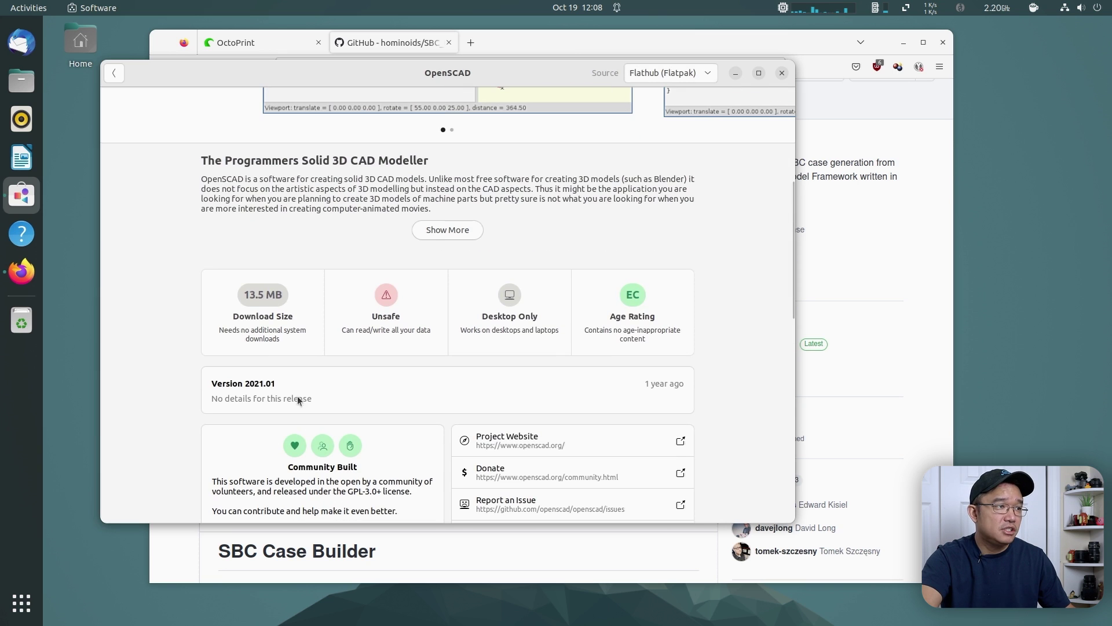
{"action": "scroll", "coordinate": [637, 374], "scroll_direction": "up", "scroll_amount": 5}
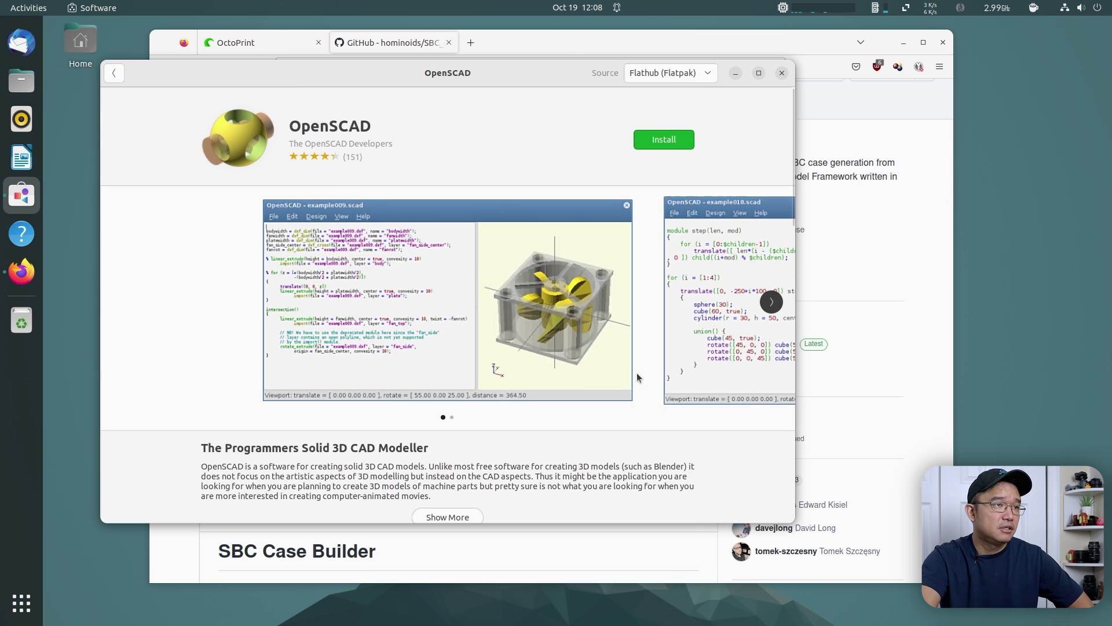
{"action": "left_click", "coordinate": [672, 139]}
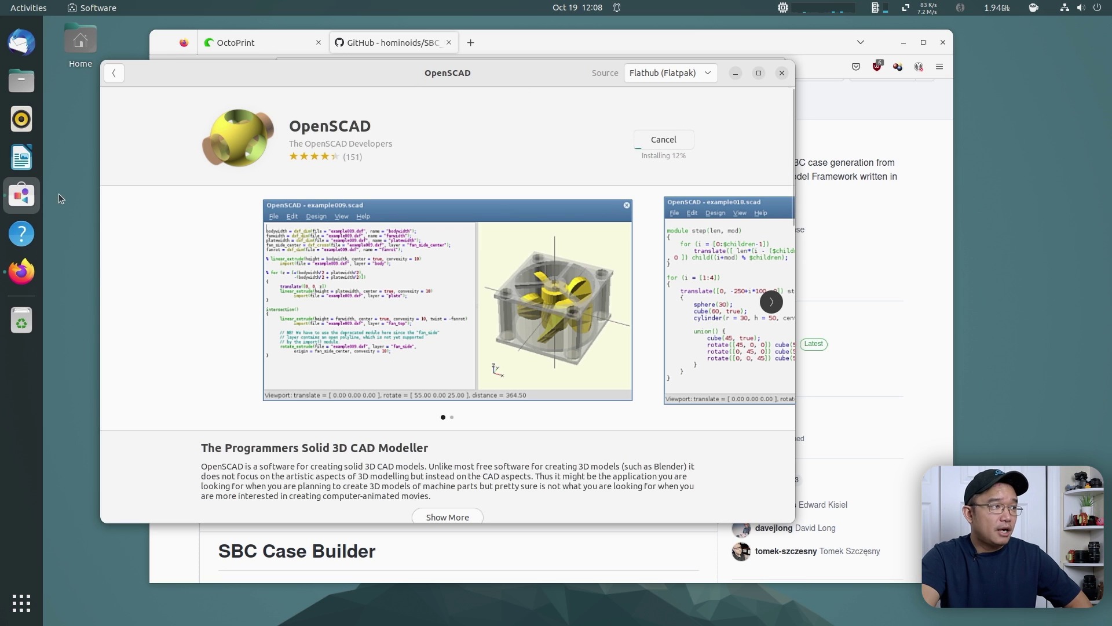
- Open a Terminal window, move it toward the middle of the desktop, and enlarge its text
{"action": "left_click", "coordinate": [21, 603]}
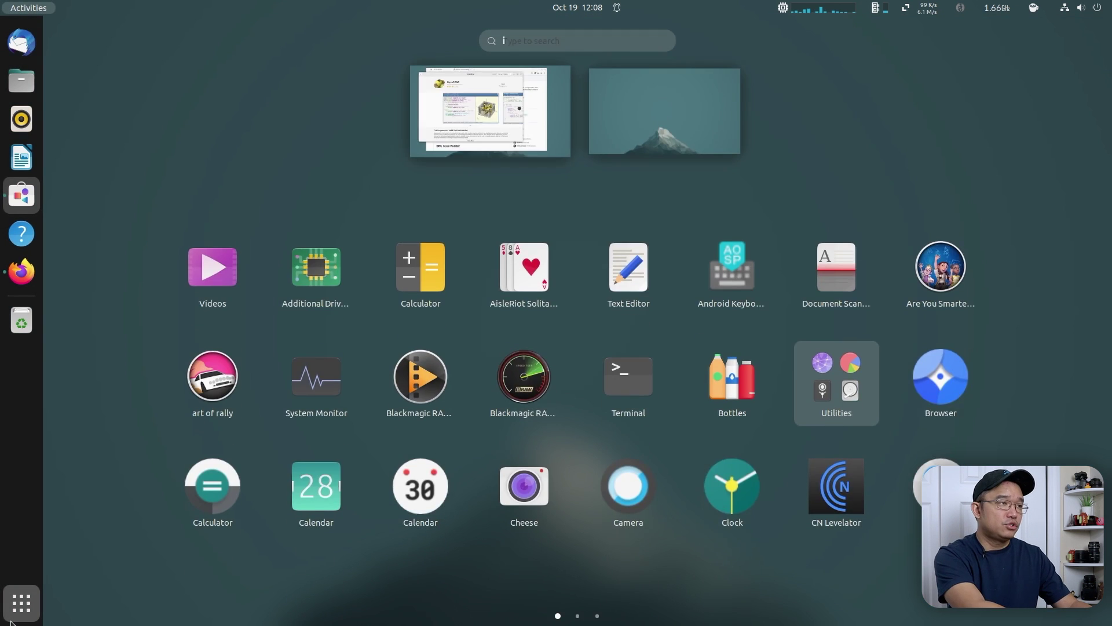
{"action": "type", "text": "ter"}
{"action": "key", "text": "Return"}
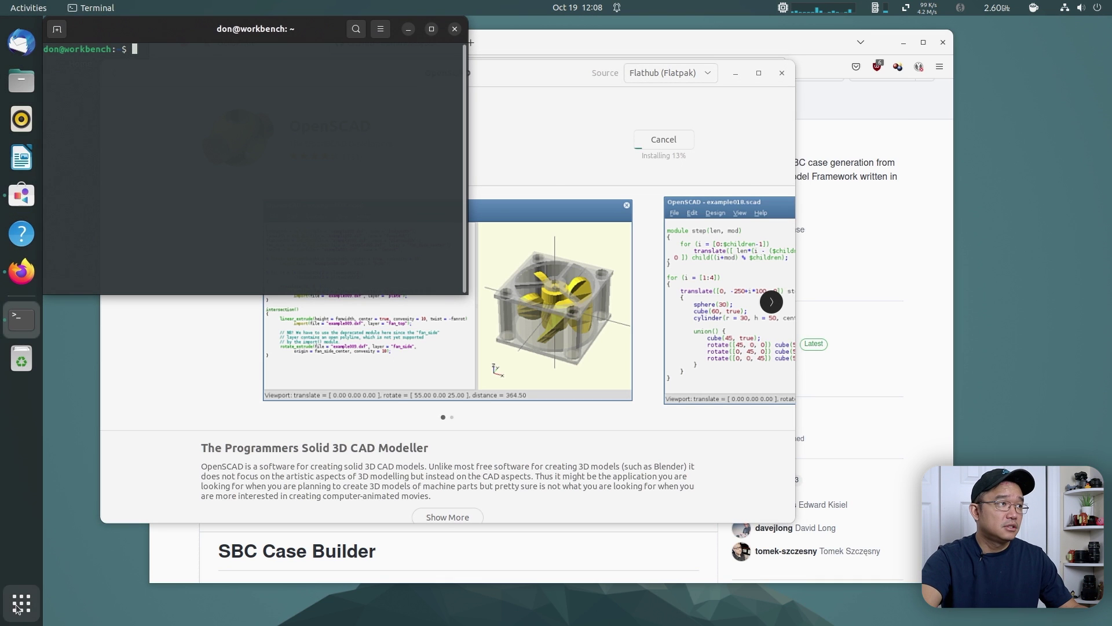
{"action": "left_click_drag", "start_coordinate": [315, 34], "coordinate": [389, 241]}
{"action": "key", "text": "ctrl+plus"}
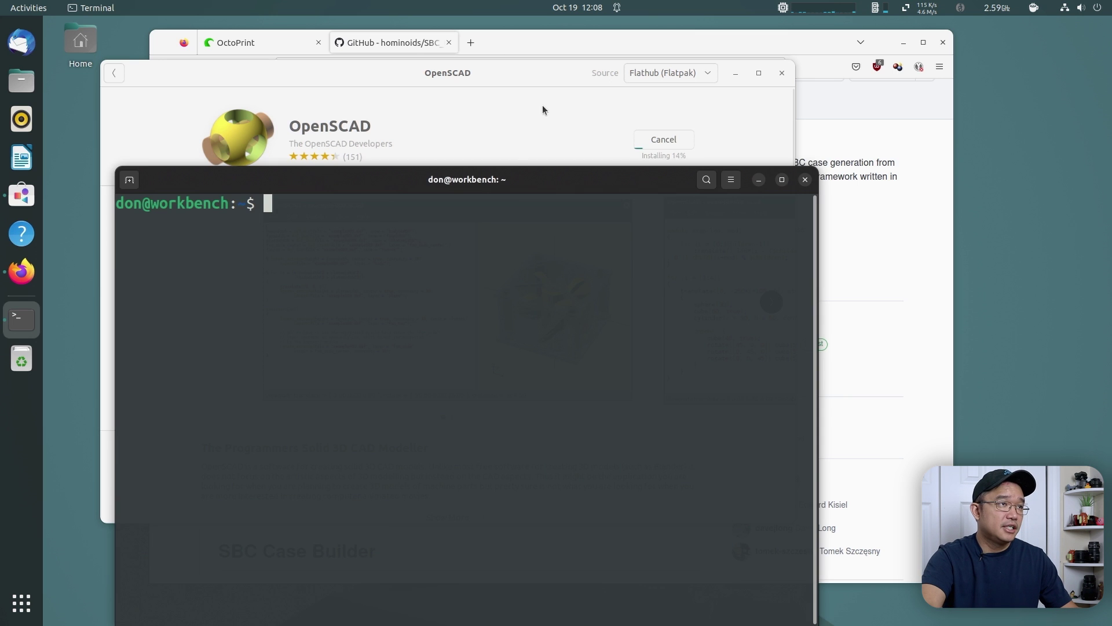
- Switch to Firefox and copy the SBC_Case_Builder repository's web address
{"action": "left_click", "coordinate": [495, 46]}
{"action": "left_click", "coordinate": [496, 66]}
{"action": "key", "text": "ctrl+c"}
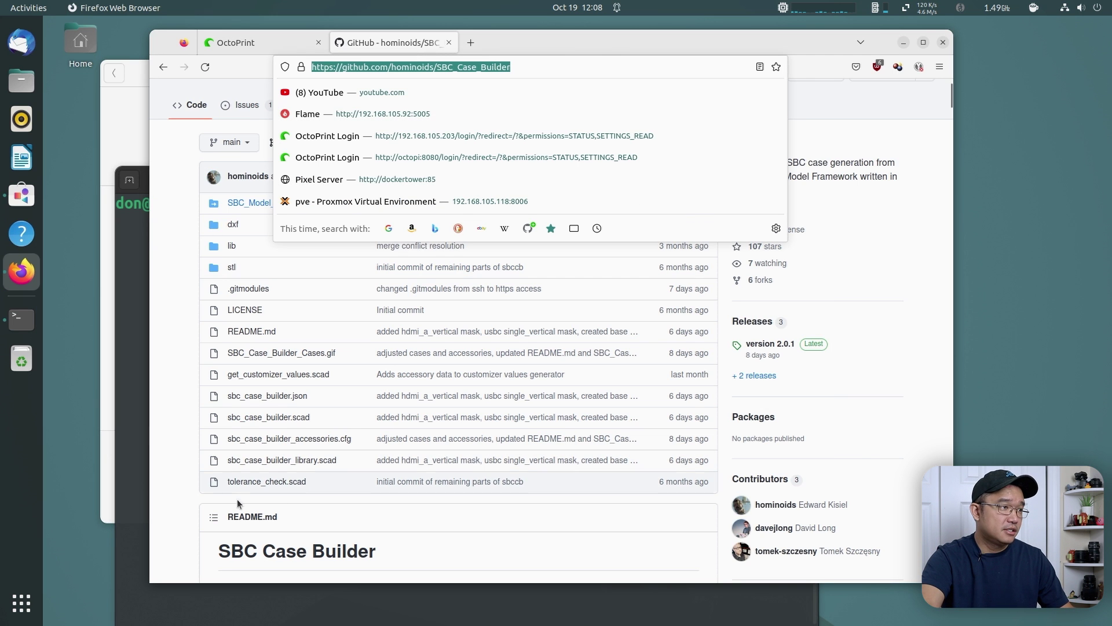
- Return to the Terminal and change the working directory to Downloads
{"action": "left_click", "coordinate": [138, 438]}
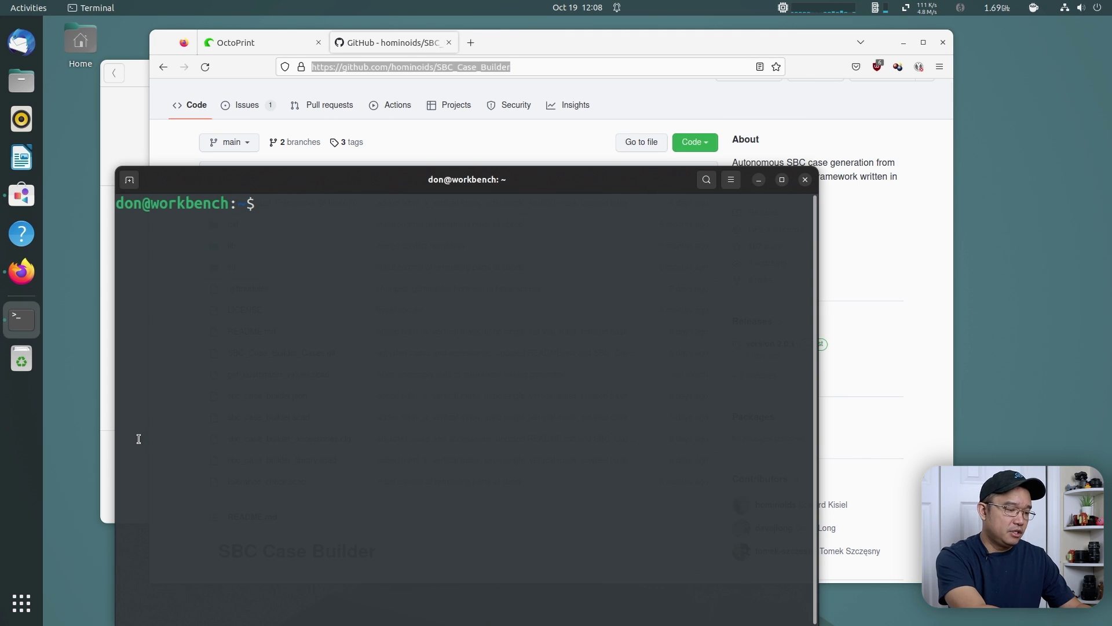
{"action": "type", "text": "cd DOw"}
{"action": "key", "text": "Return"}
{"action": "type", "text": "c"}
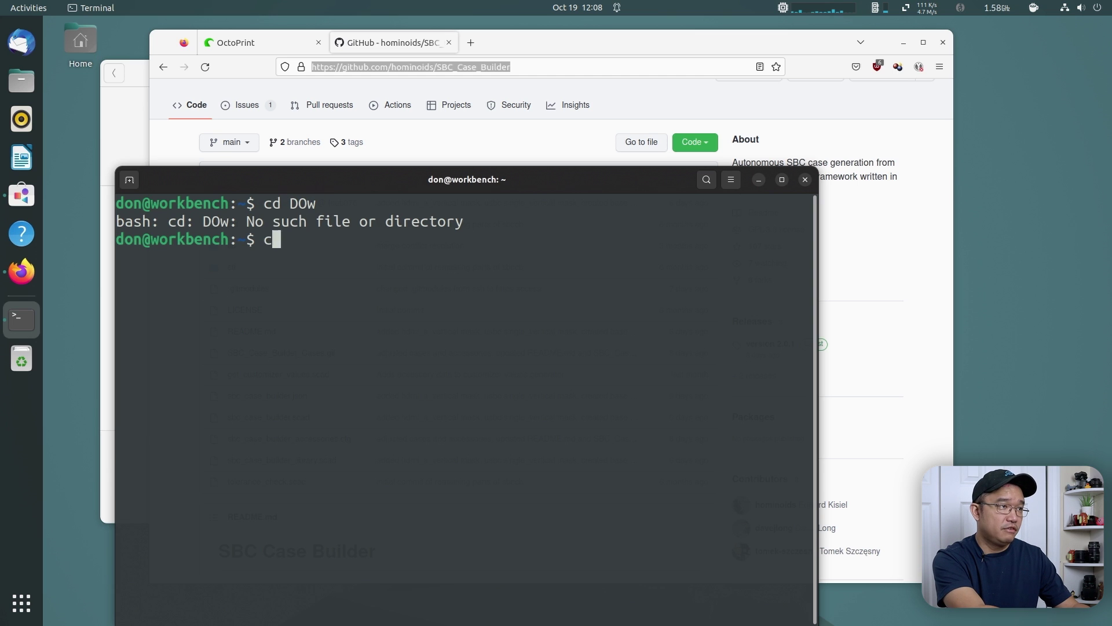
{"action": "type", "text": "d Dow"}
{"action": "key", "text": "Tab"}
{"action": "key", "text": "Return"}
- Clone the SBC_Case_Builder repository into Downloads with git, using the copied address, and move the Terminal window slightly up
{"action": "type", "text": "git "}
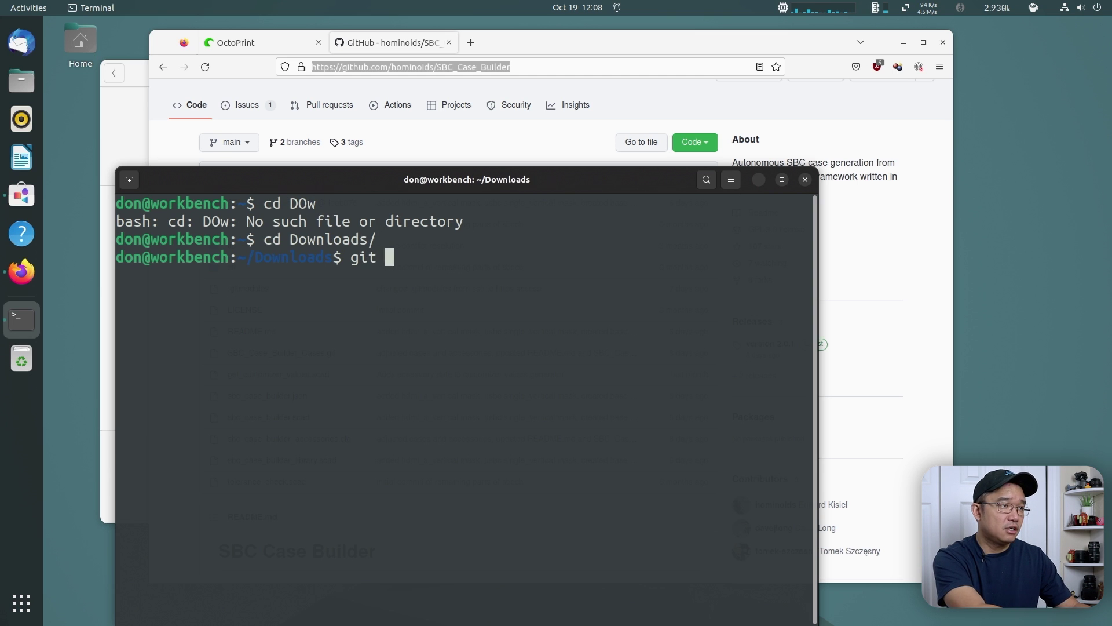
{"action": "type", "text": "clone"}
{"action": "key", "text": "ctrl+shift+v"}
{"action": "key", "text": "Return"}
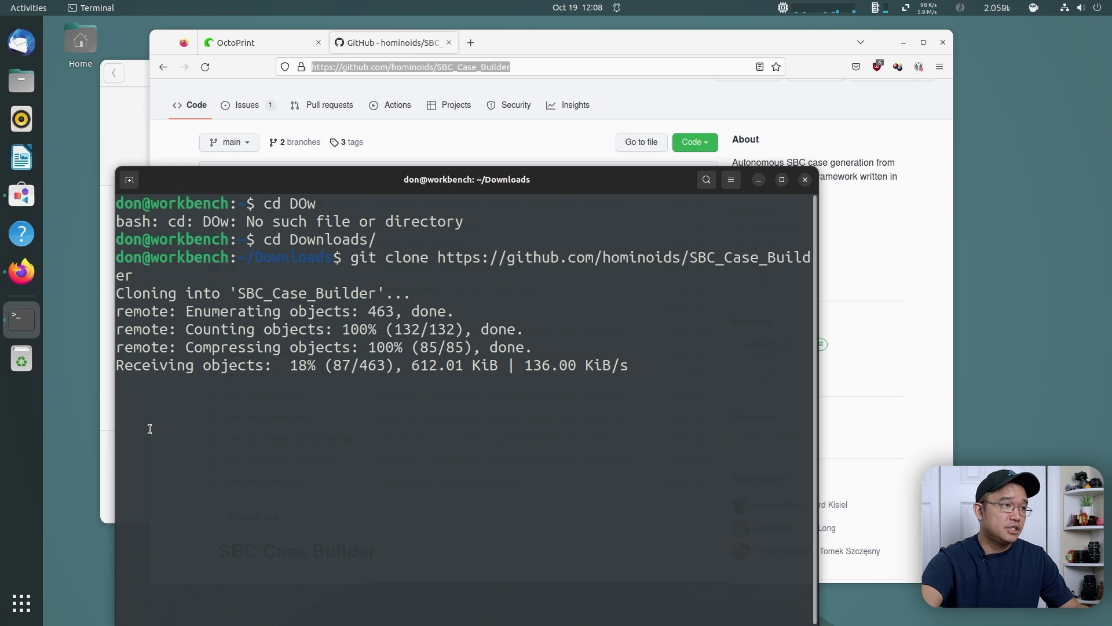
{"action": "left_click_drag", "start_coordinate": [383, 174], "coordinate": [325, 141]}
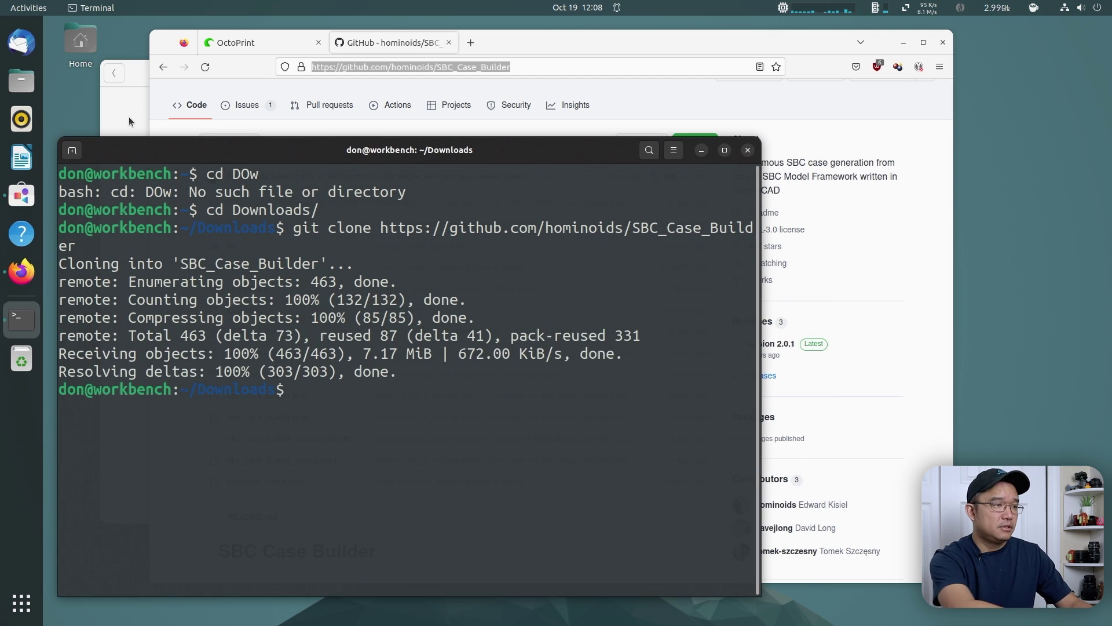
- Change the working directory to the cloned SBC_Case_Builder folder and list its contents
{"action": "type", "text": "cd "}
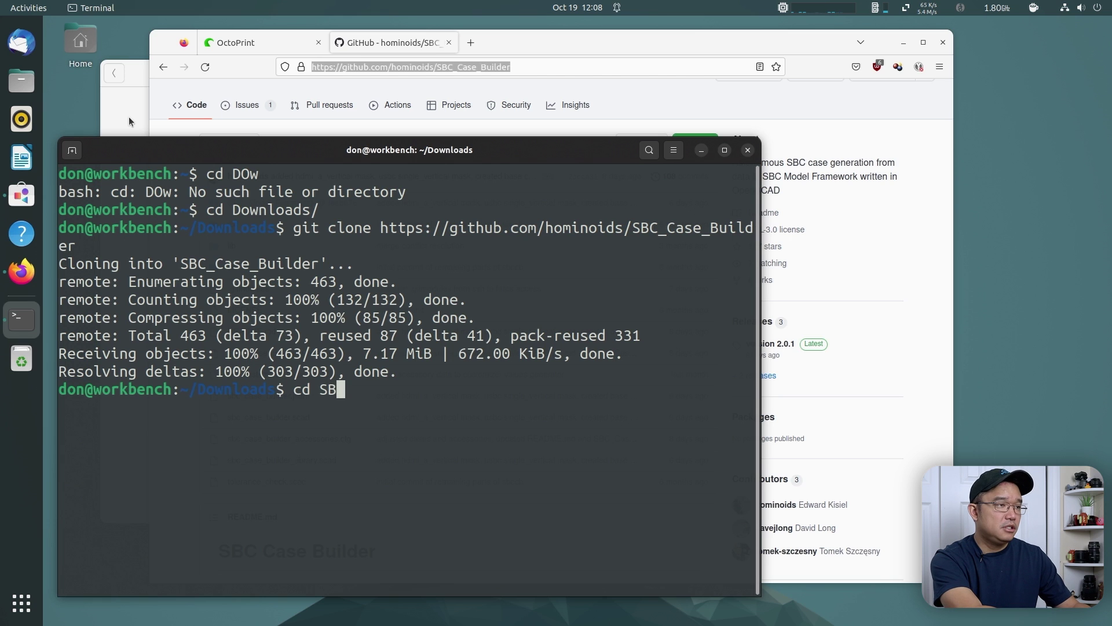
{"action": "type", "text": "SB"}
{"action": "key", "text": "Tab"}
{"action": "key", "text": "Return"}
{"action": "type", "text": "ls"}
{"action": "key", "text": "Return"}
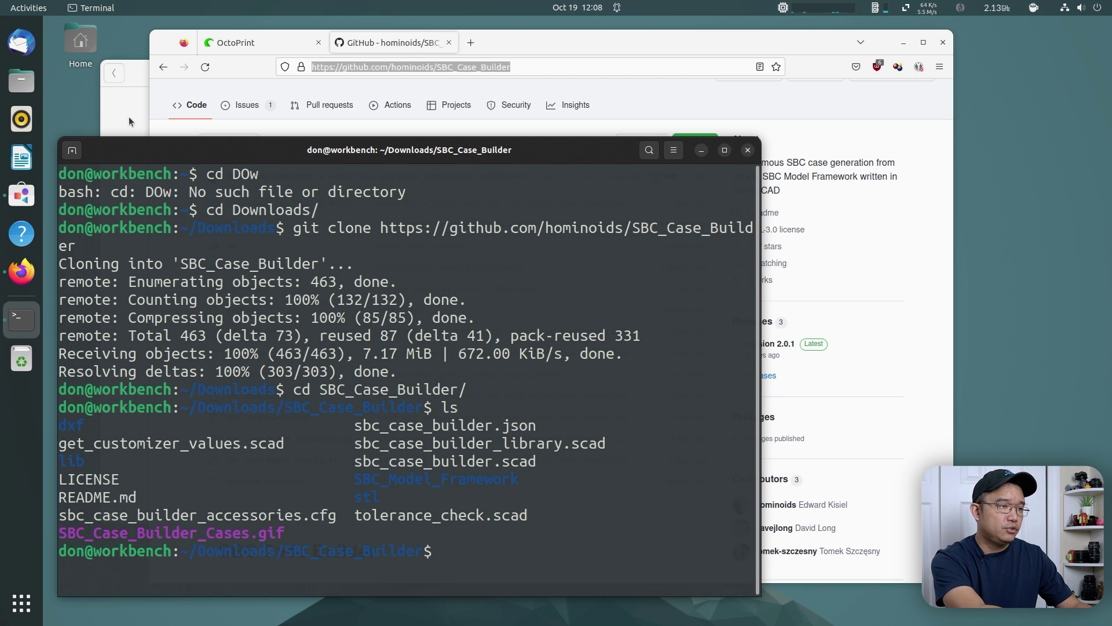
- Initialize the repository's submodules by running git submodule init
{"action": "type", "text": "git sub"}
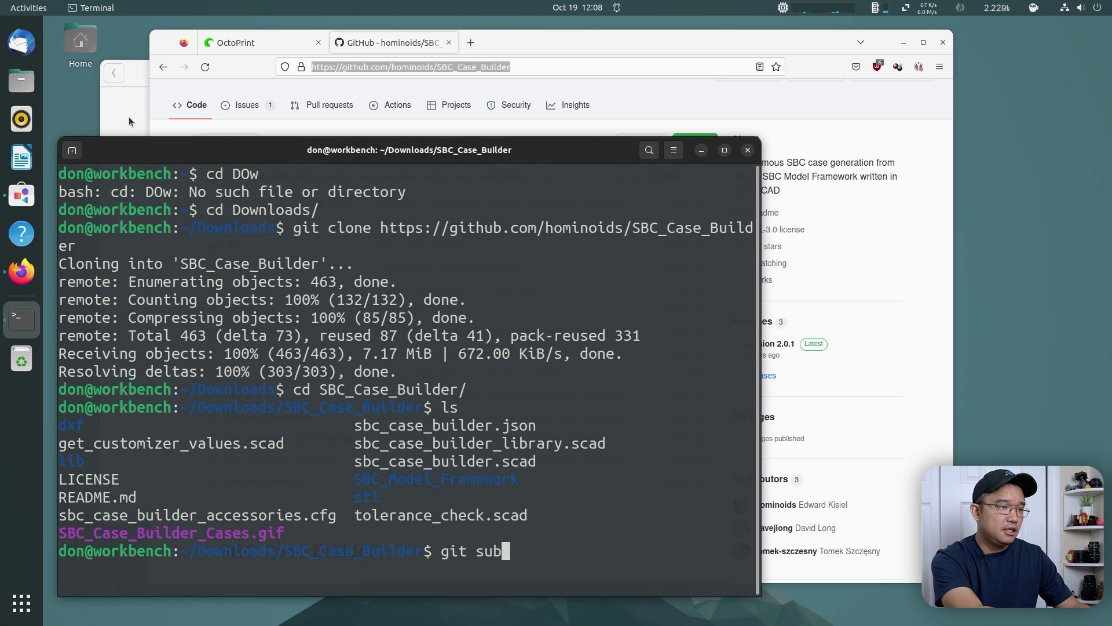
{"action": "type", "text": "mob"}
{"action": "type", "text": "dule"}
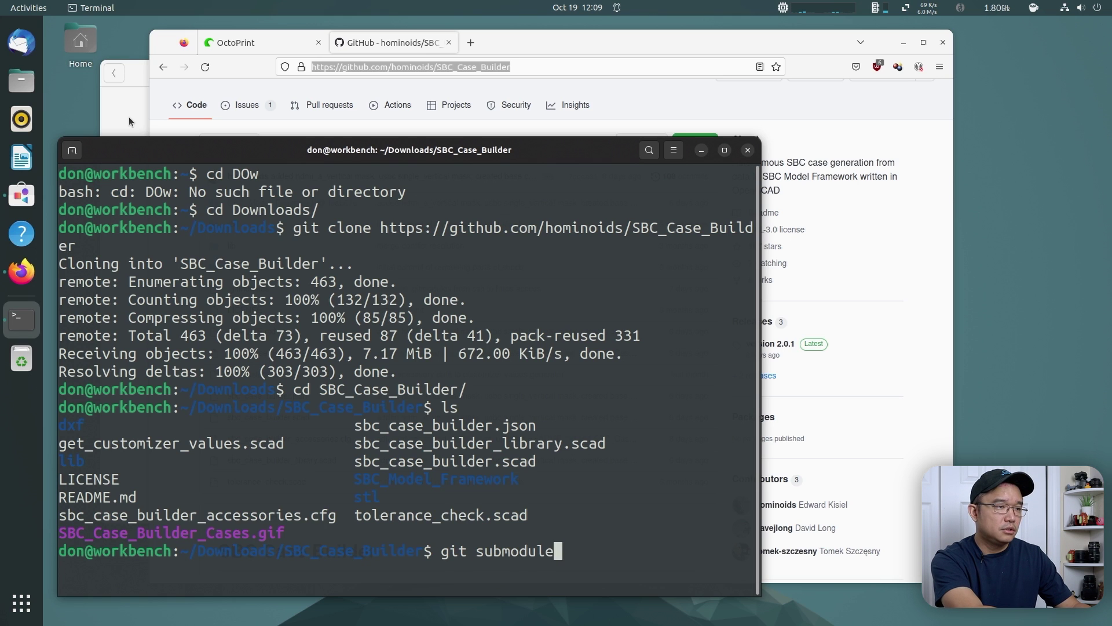
{"action": "type", "text": "s init"}
{"action": "key", "text": "Return"}
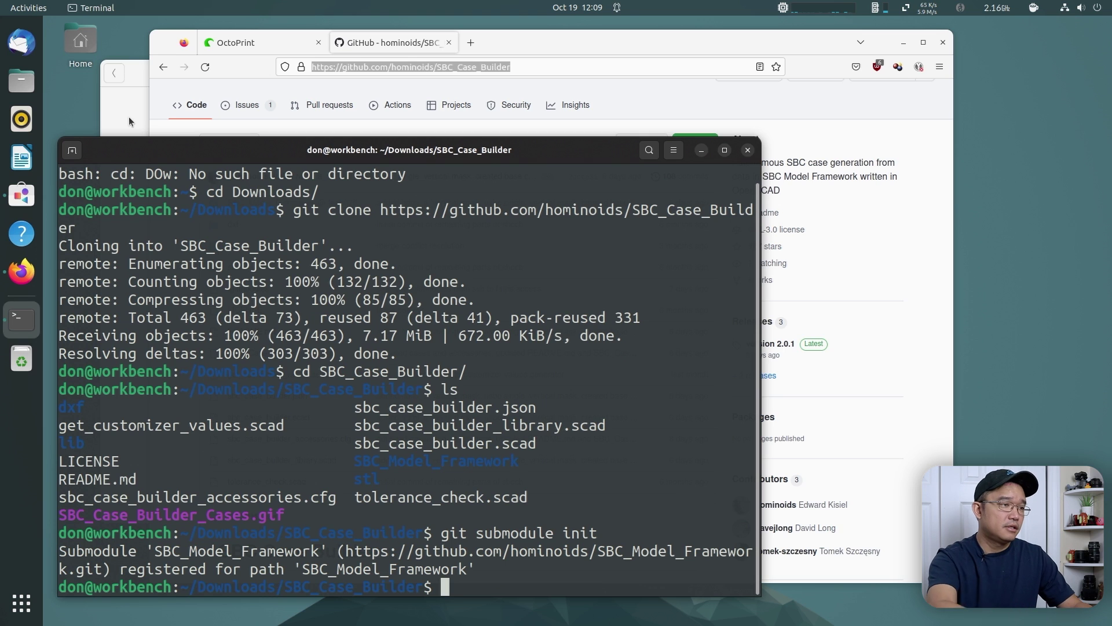
- Fetch the SBC_Model_Framework submodule by running git submodule update
{"action": "type", "text": "git submod"}
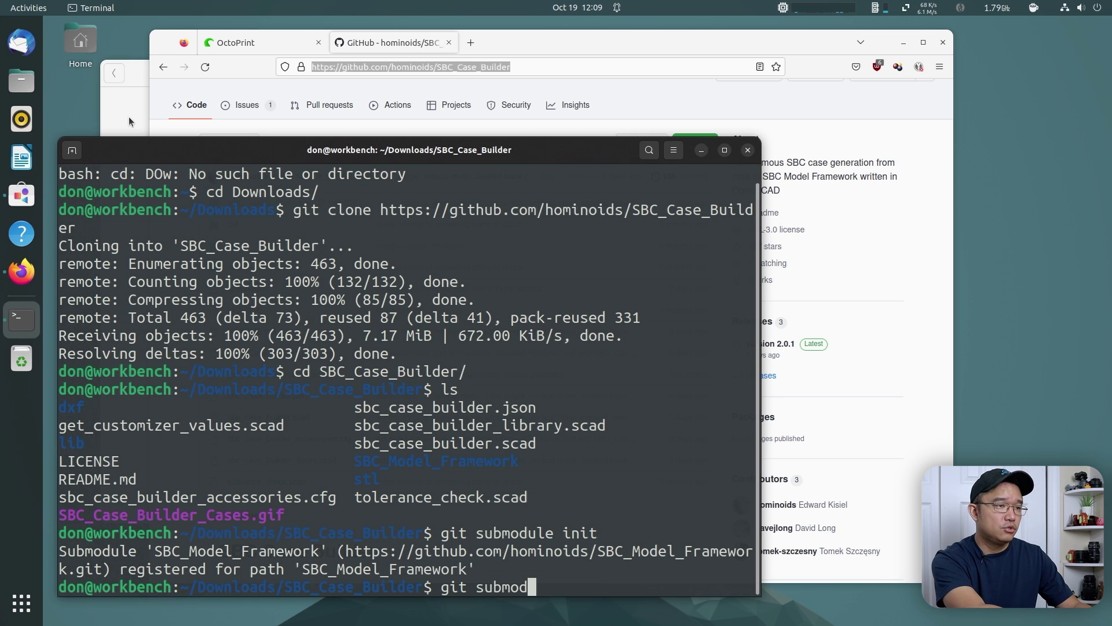
{"action": "type", "text": "ule update"}
{"action": "key", "text": "Return"}
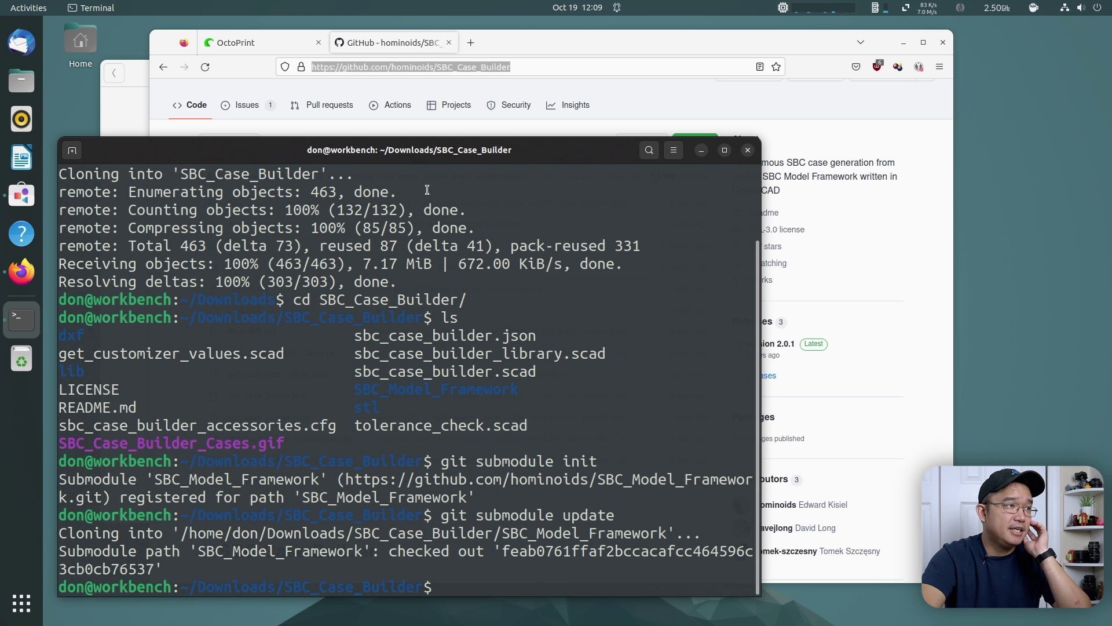
- Switch to the Software window, launch the installed OpenSCAD from its page, and close Software
{"action": "left_click", "coordinate": [135, 117]}
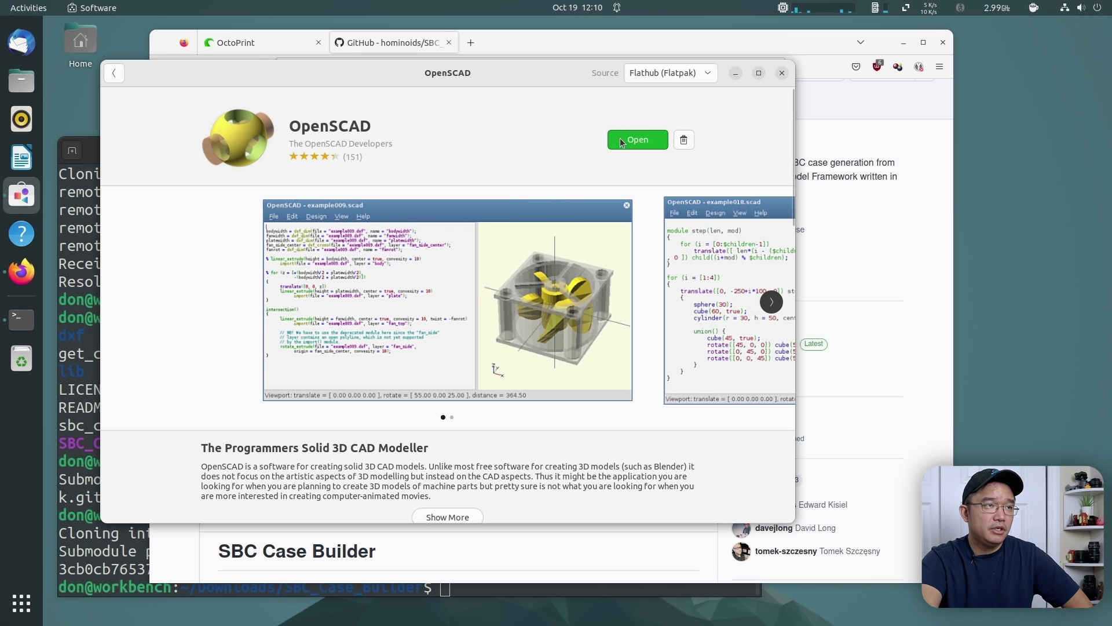
{"action": "left_click", "coordinate": [636, 139]}
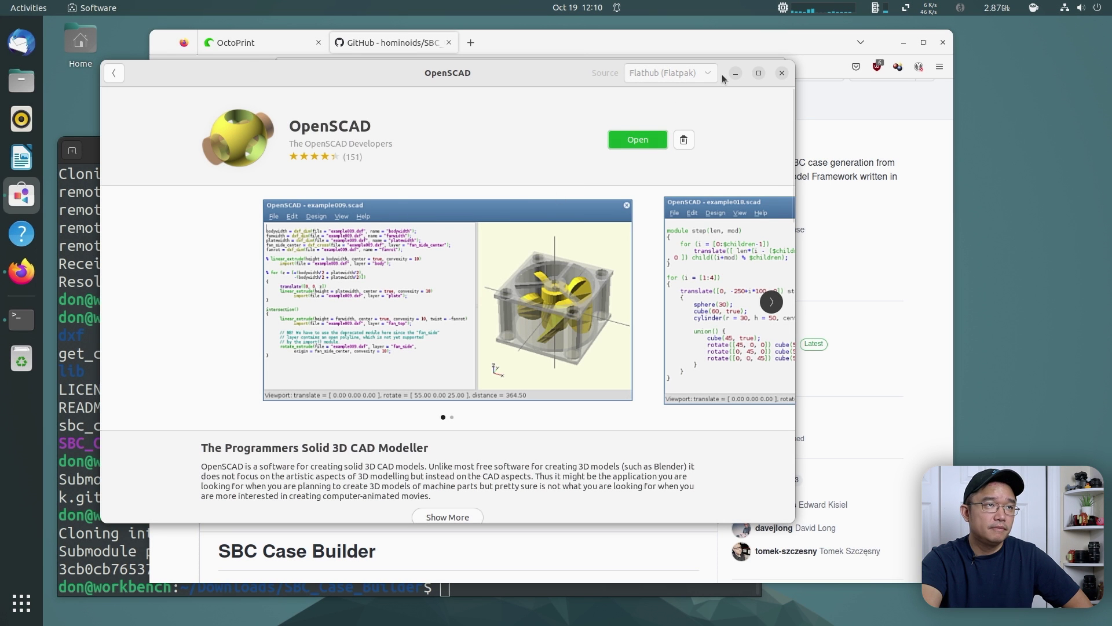
{"action": "left_click", "coordinate": [781, 72]}
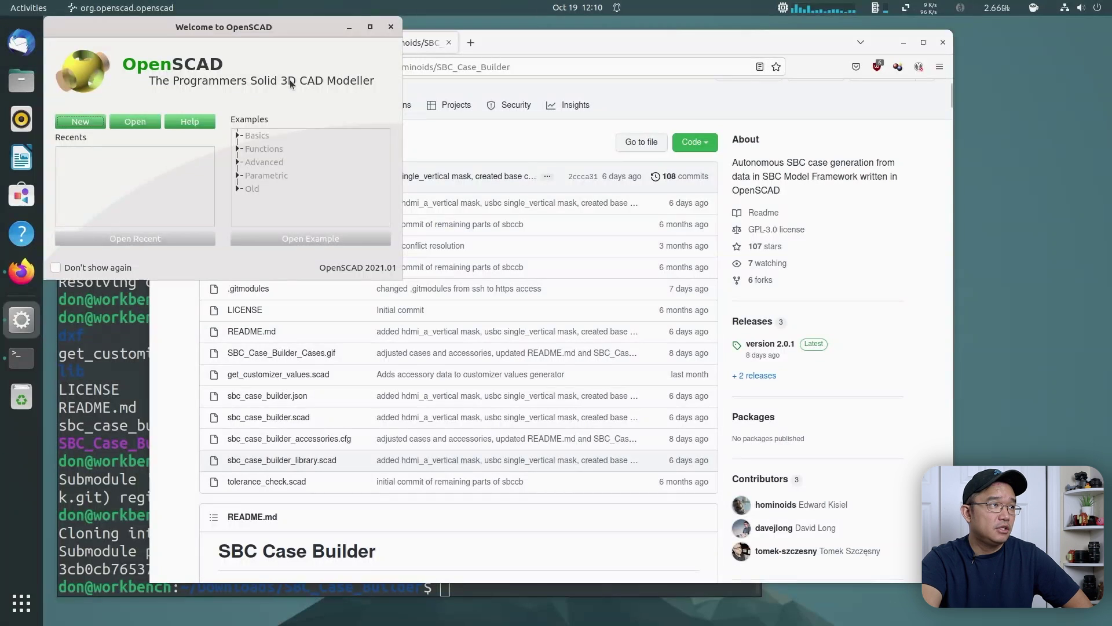
- Move the OpenSCAD welcome window to the middle of the desktop and minimize the Firefox and Terminal windows
{"action": "left_click_drag", "start_coordinate": [313, 27], "coordinate": [693, 143]}
{"action": "left_click", "coordinate": [902, 42]}
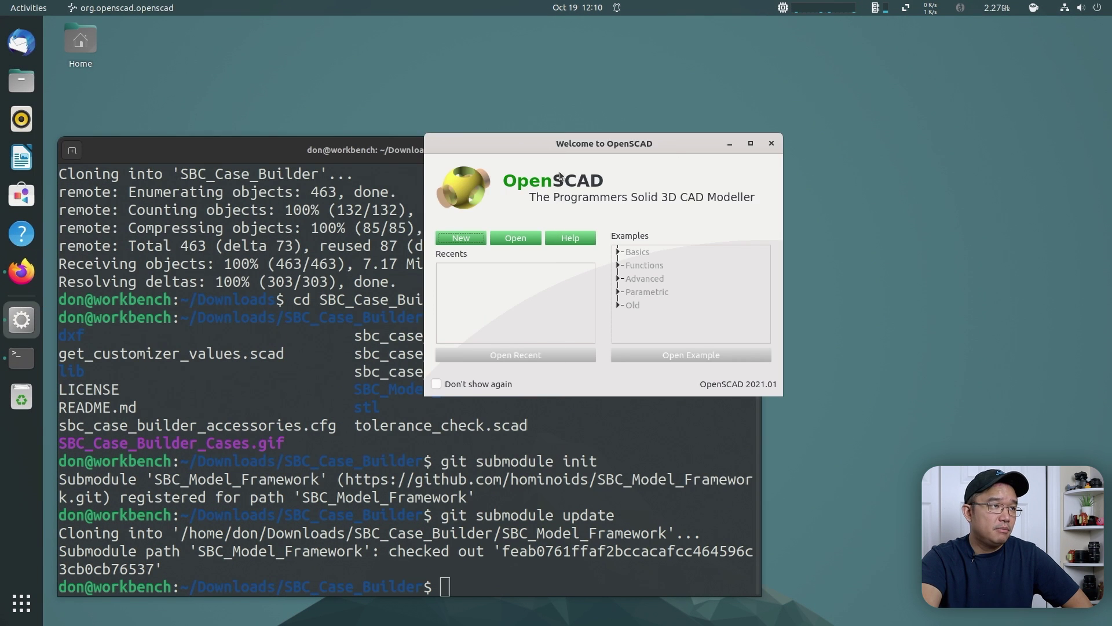
{"action": "left_click", "coordinate": [375, 166]}
{"action": "left_click", "coordinate": [701, 150]}
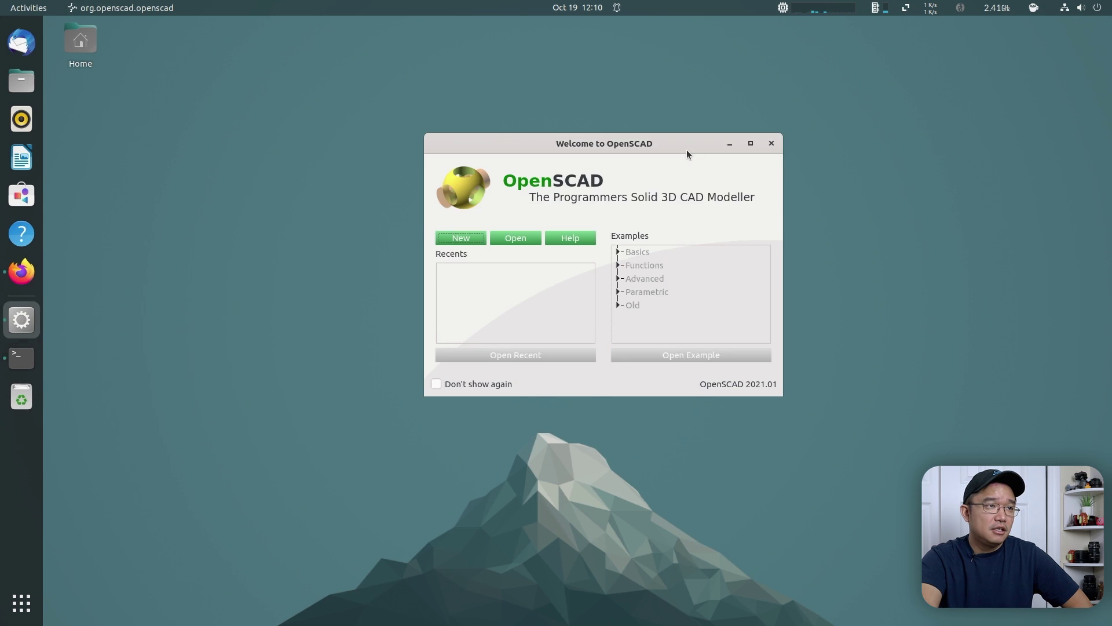
{"action": "mouse_move", "coordinate": [686, 150]}
{"action": "left_mouse_down"}
{"action": "mouse_move", "coordinate": [619, 179]}
{"action": "mouse_move", "coordinate": [678, 170]}
{"action": "left_mouse_up"}
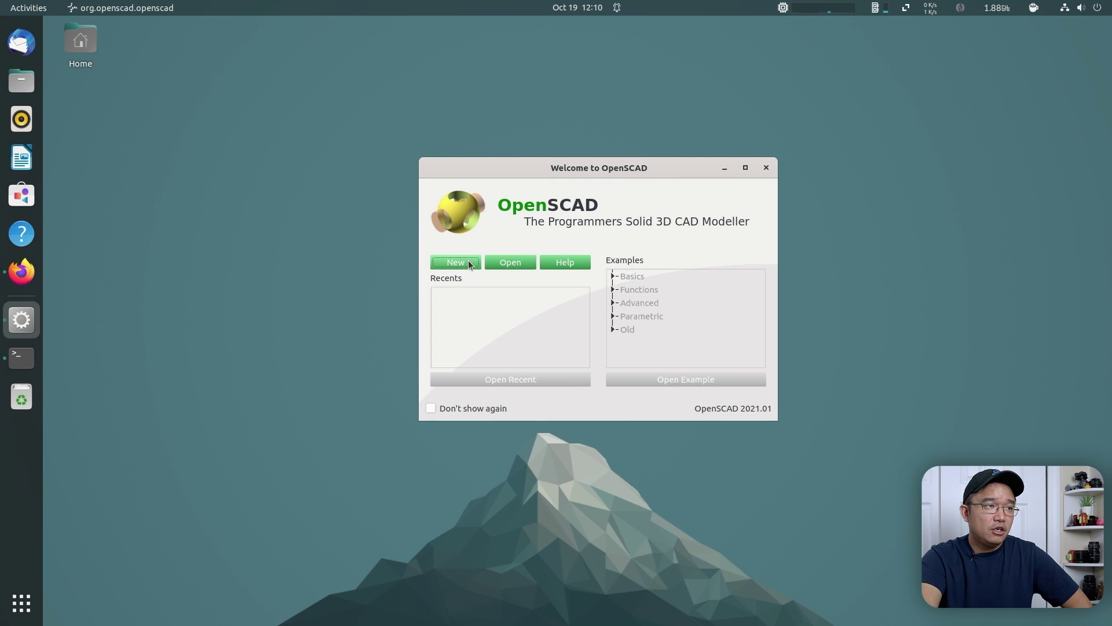
- Open sbc_case_builder.scad from the SBC_Case_Builder folder in Downloads and maximize the OpenSCAD window
{"action": "left_click", "coordinate": [496, 261]}
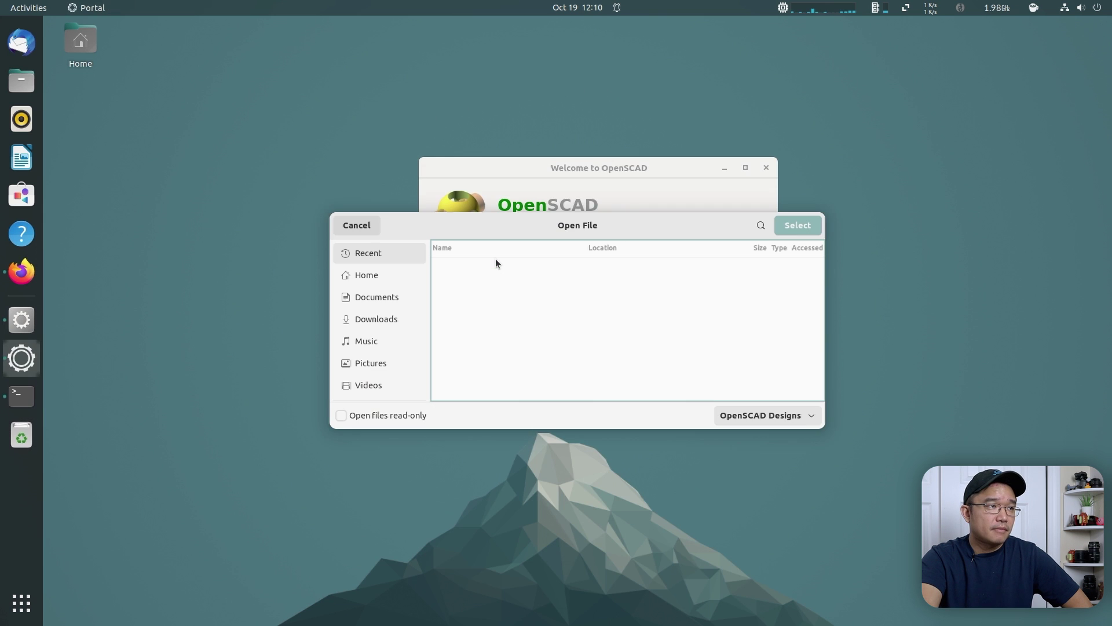
{"action": "left_click", "coordinate": [370, 318]}
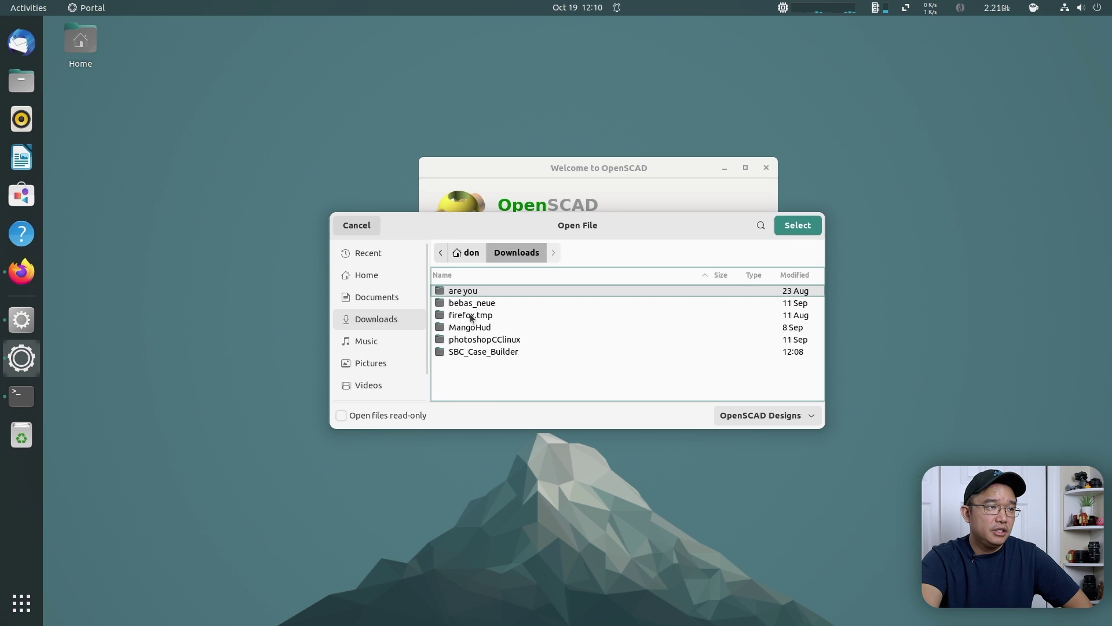
{"action": "double_click", "coordinate": [474, 352]}
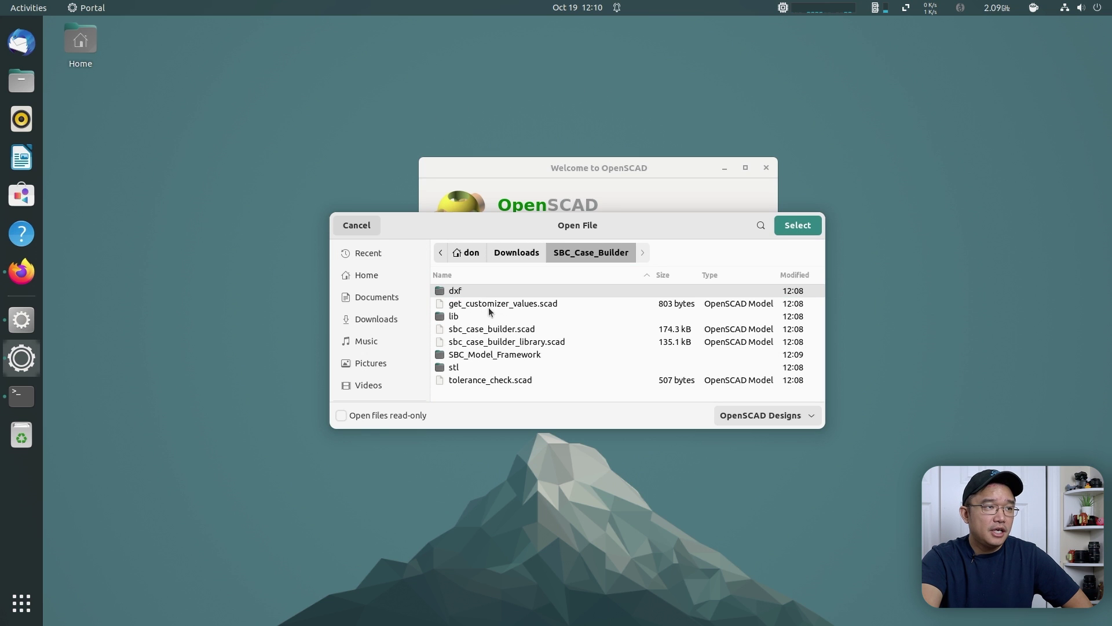
{"action": "left_click", "coordinate": [511, 330]}
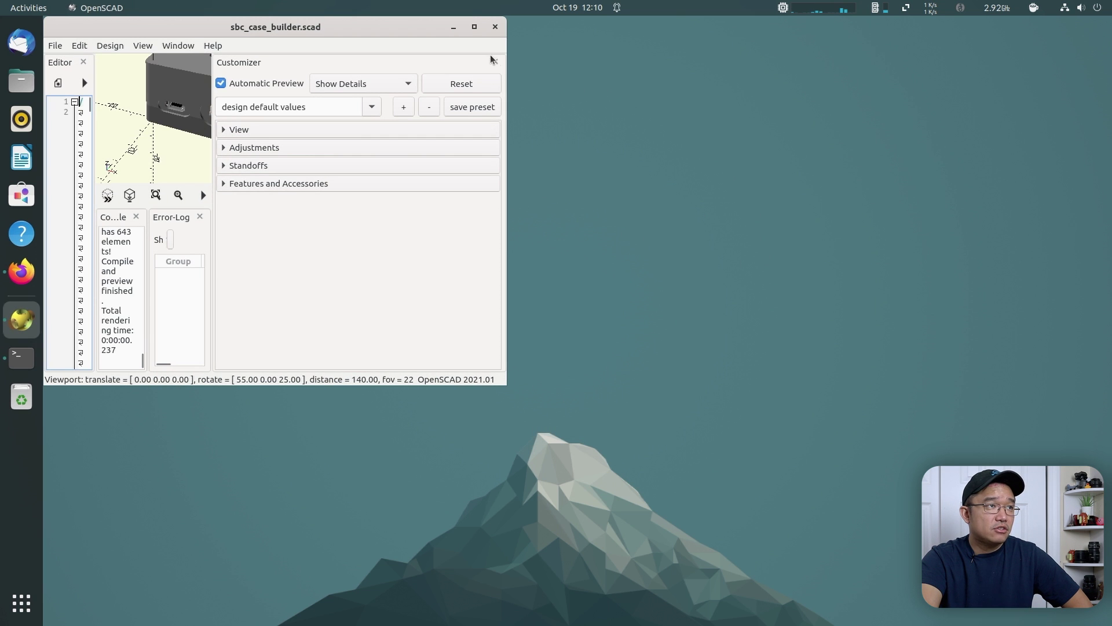
{"action": "left_click", "coordinate": [476, 26]}
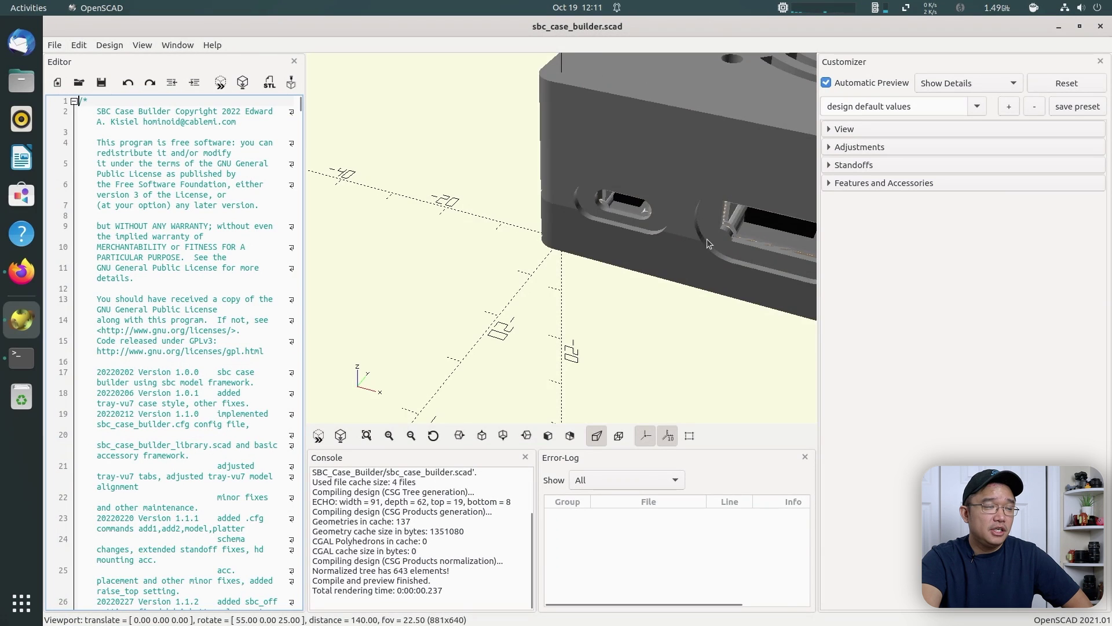
- Browse the Customizer presets and load rpizero2w_shell for the case
{"action": "scroll", "coordinate": [707, 238], "scroll_direction": "down", "scroll_amount": 10}
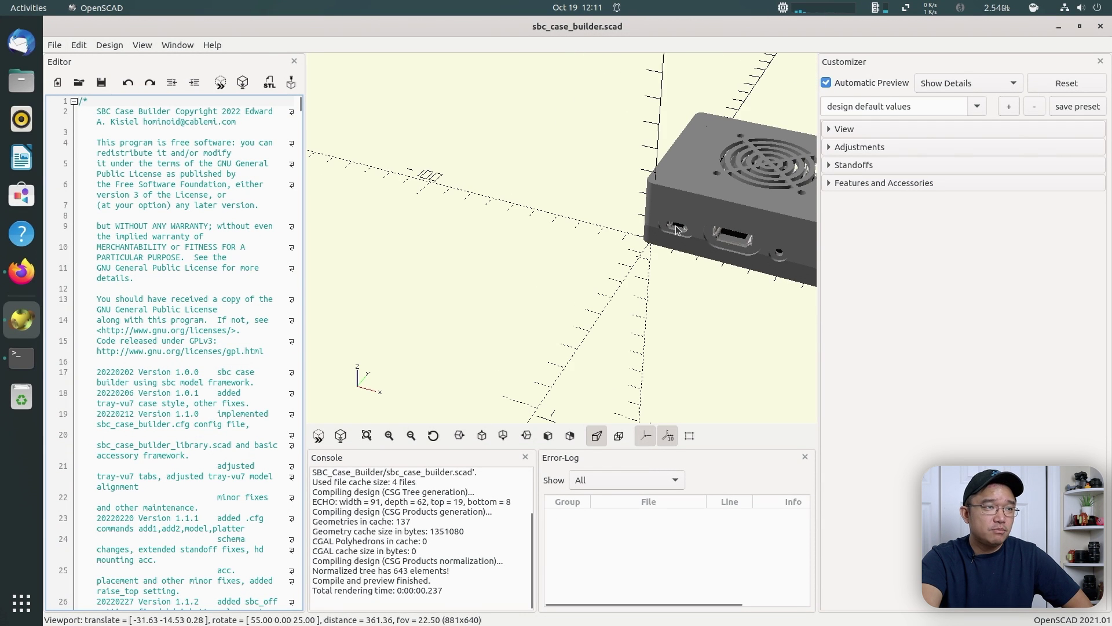
{"action": "right_click_drag", "start_coordinate": [676, 228], "coordinate": [654, 232]}
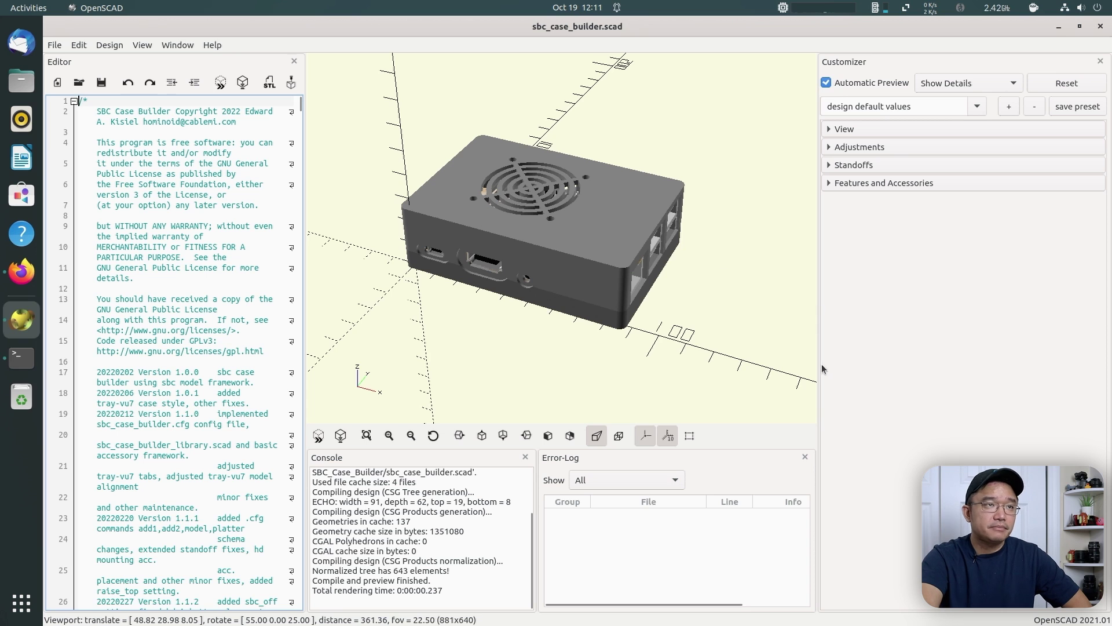
{"action": "left_click", "coordinate": [977, 106]}
{"action": "scroll", "coordinate": [939, 147], "scroll_direction": "down", "scroll_amount": 6}
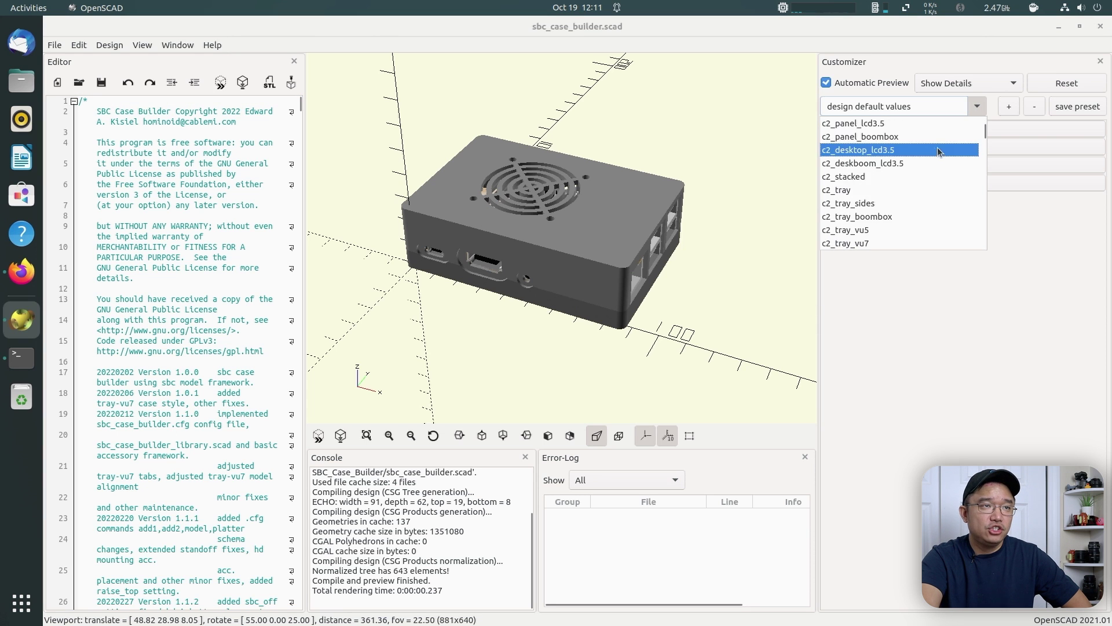
{"action": "scroll", "coordinate": [934, 148], "scroll_direction": "down", "scroll_amount": 12}
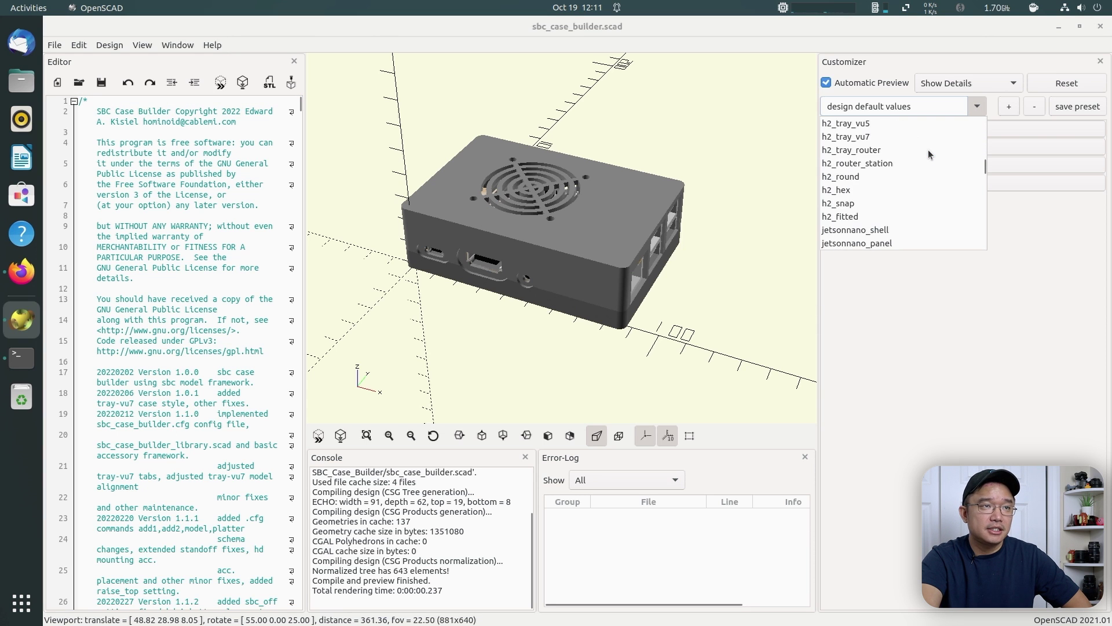
{"action": "scroll", "coordinate": [928, 152], "scroll_direction": "down", "scroll_amount": 5}
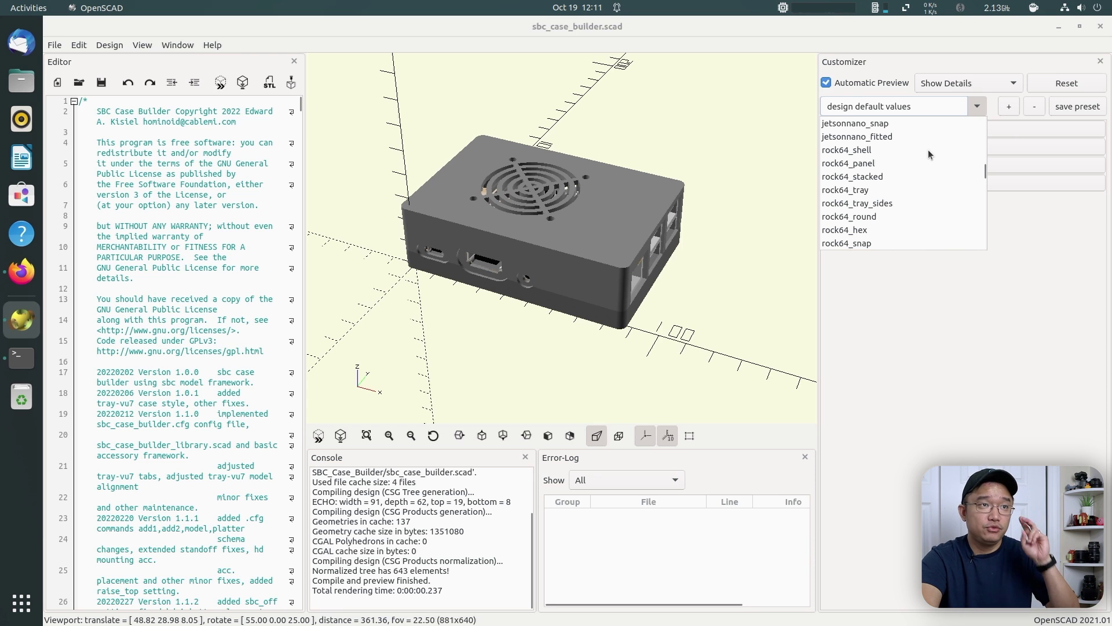
{"action": "scroll", "coordinate": [929, 150], "scroll_direction": "up", "scroll_amount": 5}
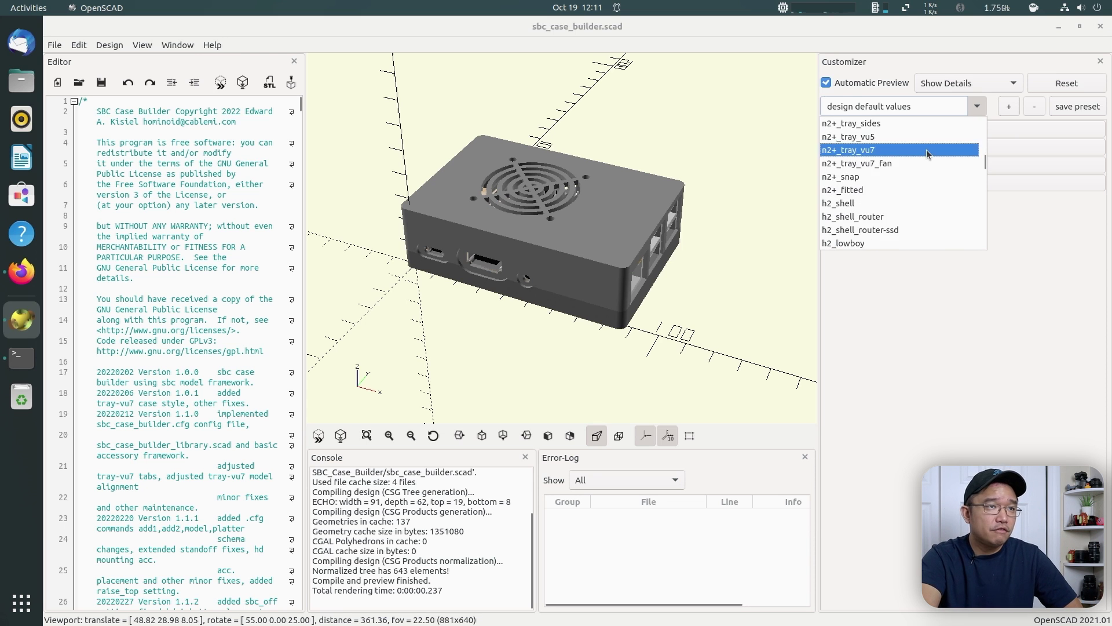
{"action": "scroll", "coordinate": [926, 149], "scroll_direction": "down", "scroll_amount": 5}
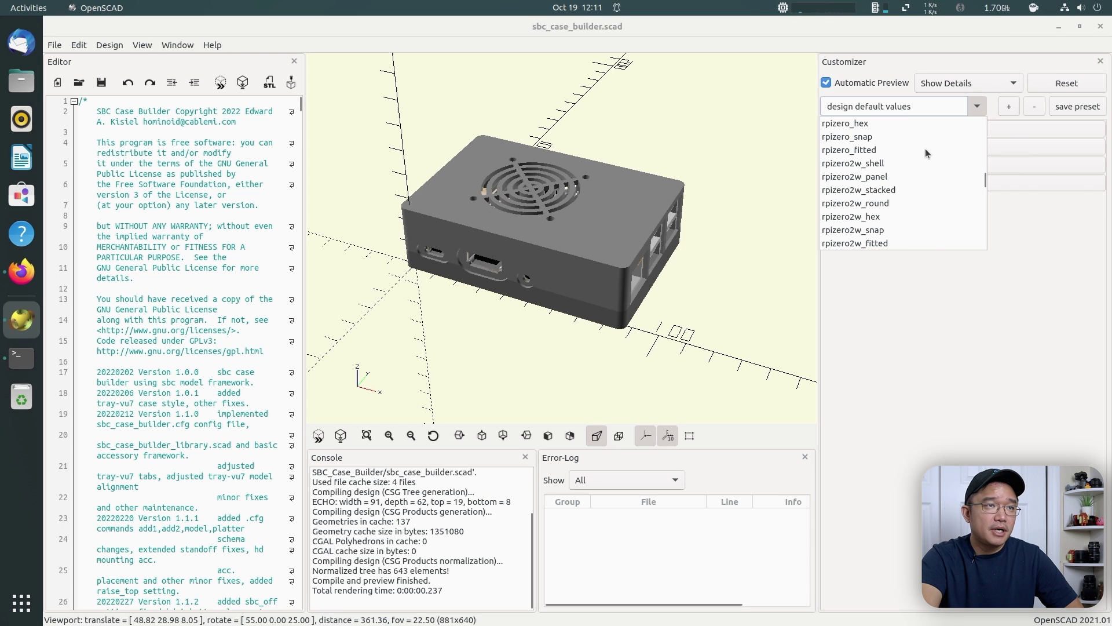
{"action": "scroll", "coordinate": [898, 179], "scroll_direction": "down", "scroll_amount": 1}
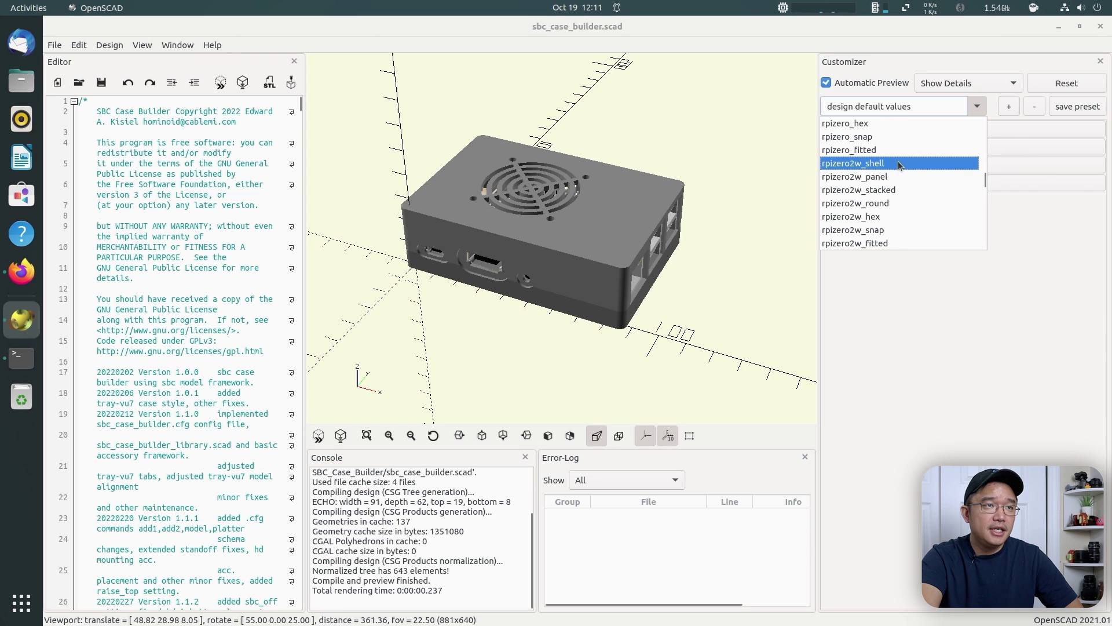
{"action": "left_click", "coordinate": [888, 165]}
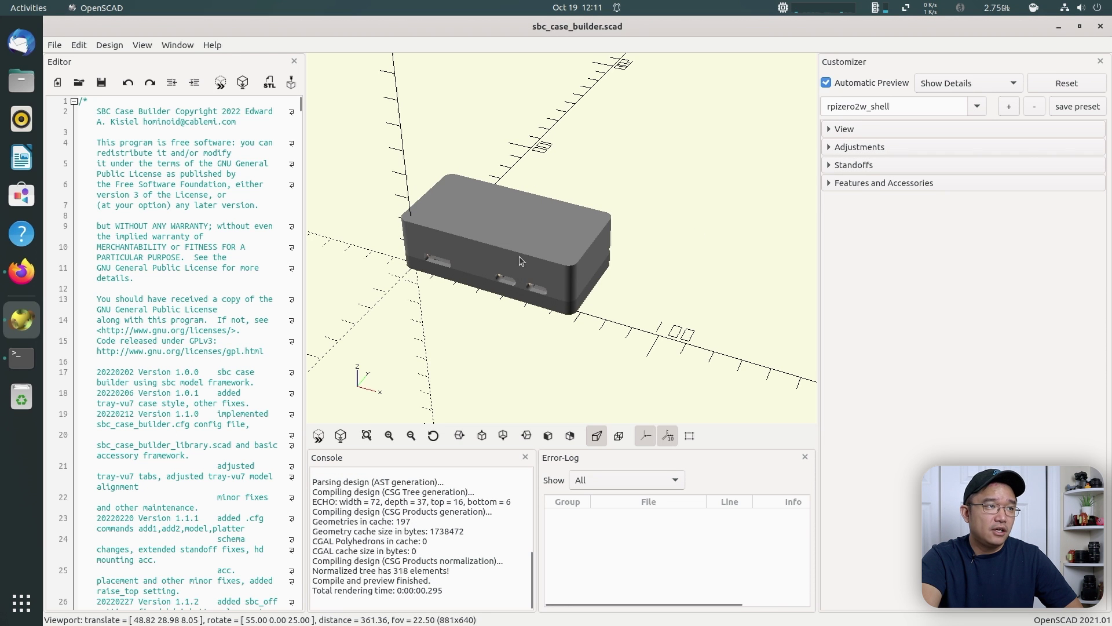
- Expand the Customizer's View parameters and set the viewing mode to platter
{"action": "left_click_drag", "start_coordinate": [552, 241], "coordinate": [597, 218]}
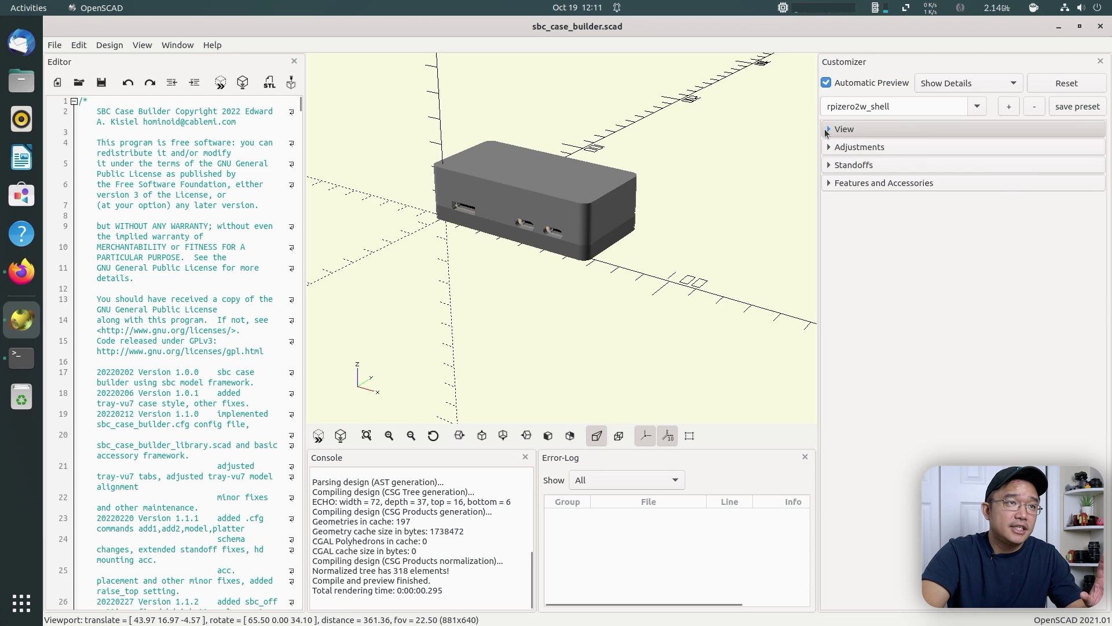
{"action": "left_click", "coordinate": [867, 133]}
{"action": "left_click", "coordinate": [893, 168]}
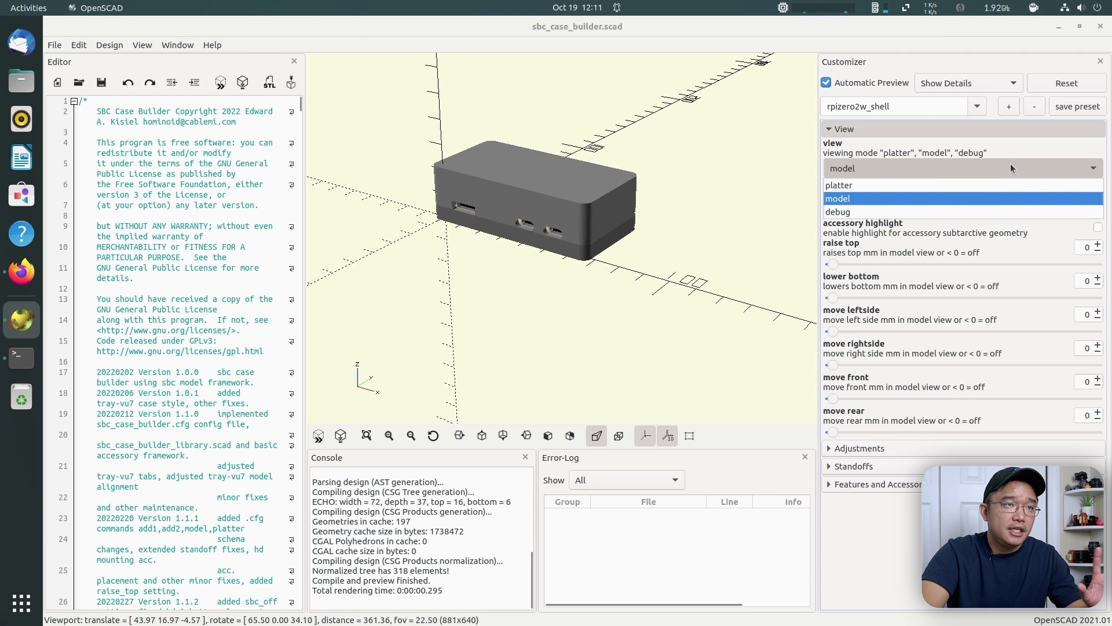
{"action": "left_click", "coordinate": [894, 185]}
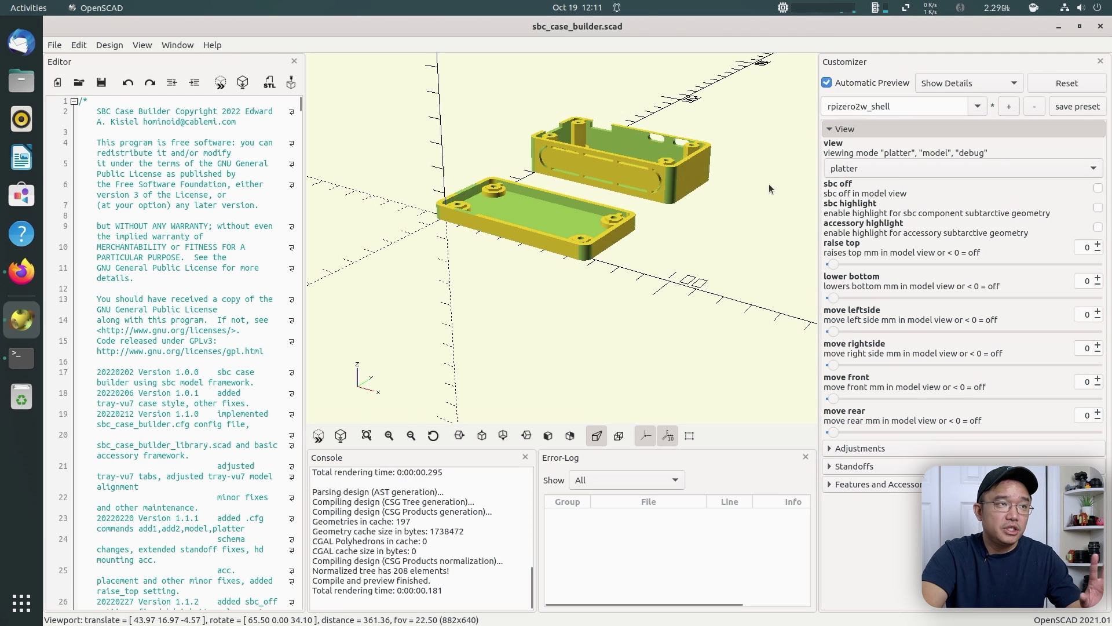
{"action": "mouse_move", "coordinate": [717, 179]}
{"action": "left_mouse_down"}
{"action": "mouse_move", "coordinate": [711, 192]}
{"action": "mouse_move", "coordinate": [725, 178]}
{"action": "left_mouse_up"}
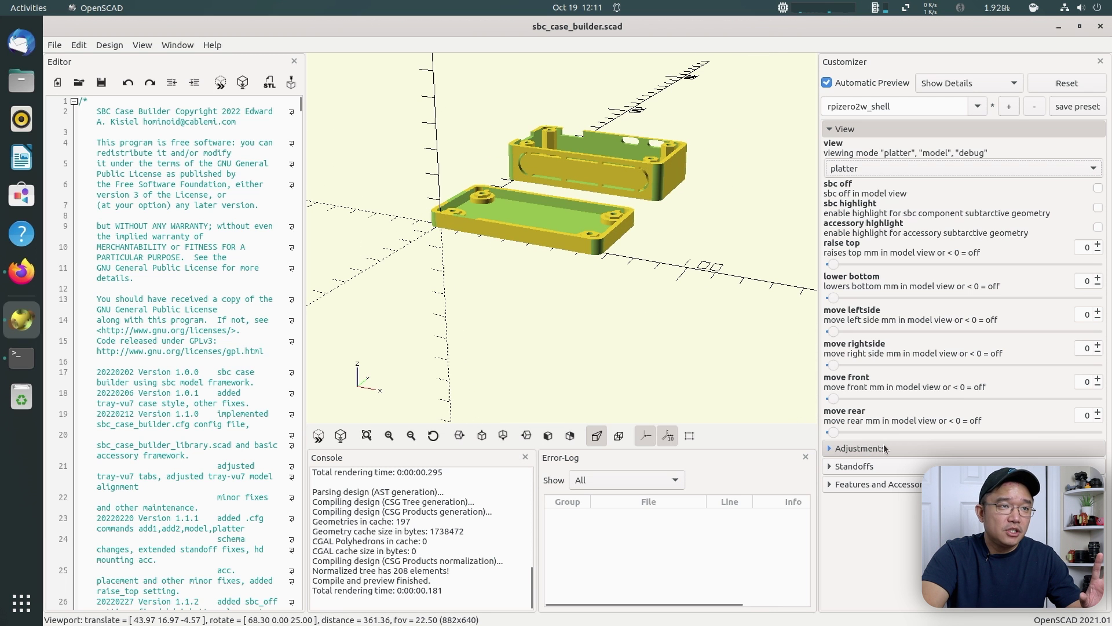
- Expand the Customizer's Adjustments parameters and set the case design to fitted
{"action": "left_click", "coordinate": [860, 448]}
{"action": "scroll", "coordinate": [902, 463], "scroll_direction": "down", "scroll_amount": 4}
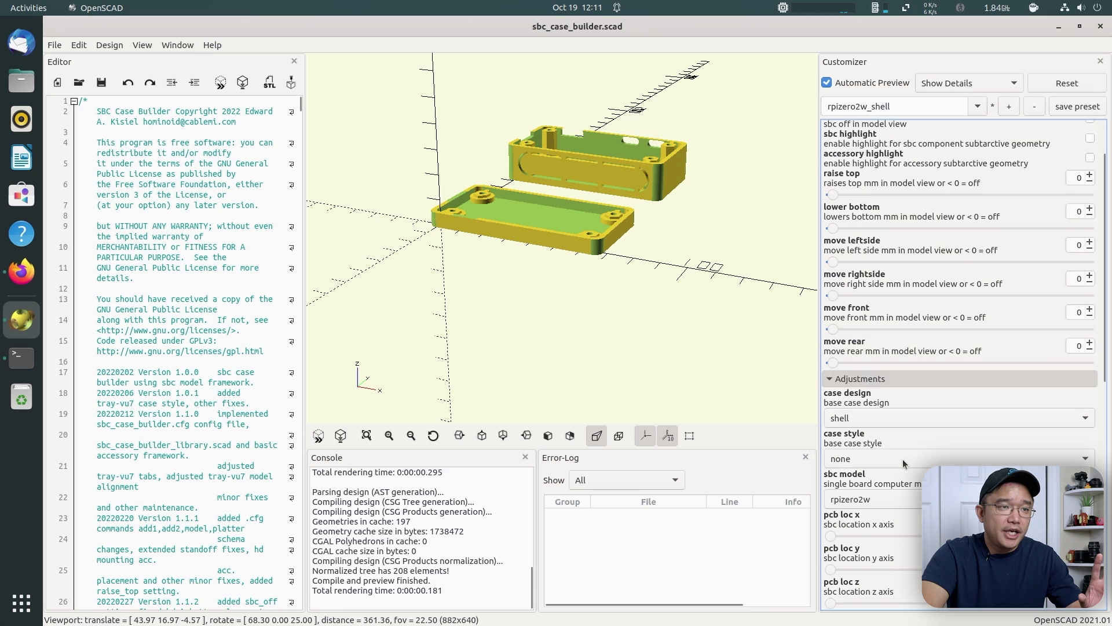
{"action": "scroll", "coordinate": [881, 315], "scroll_direction": "down", "scroll_amount": 1}
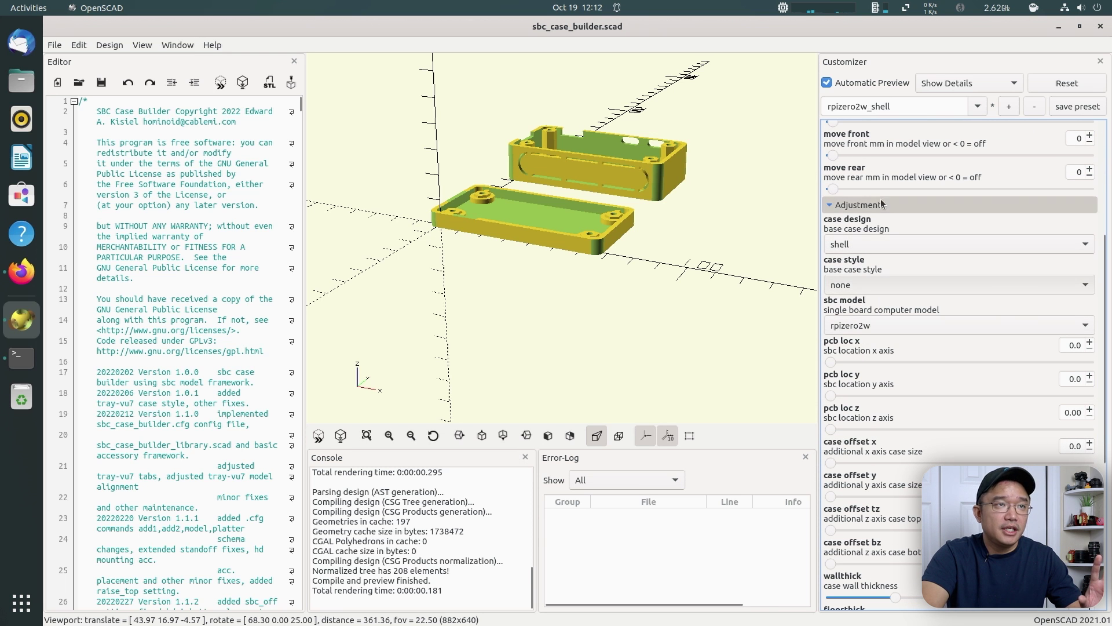
{"action": "left_click", "coordinate": [978, 106]}
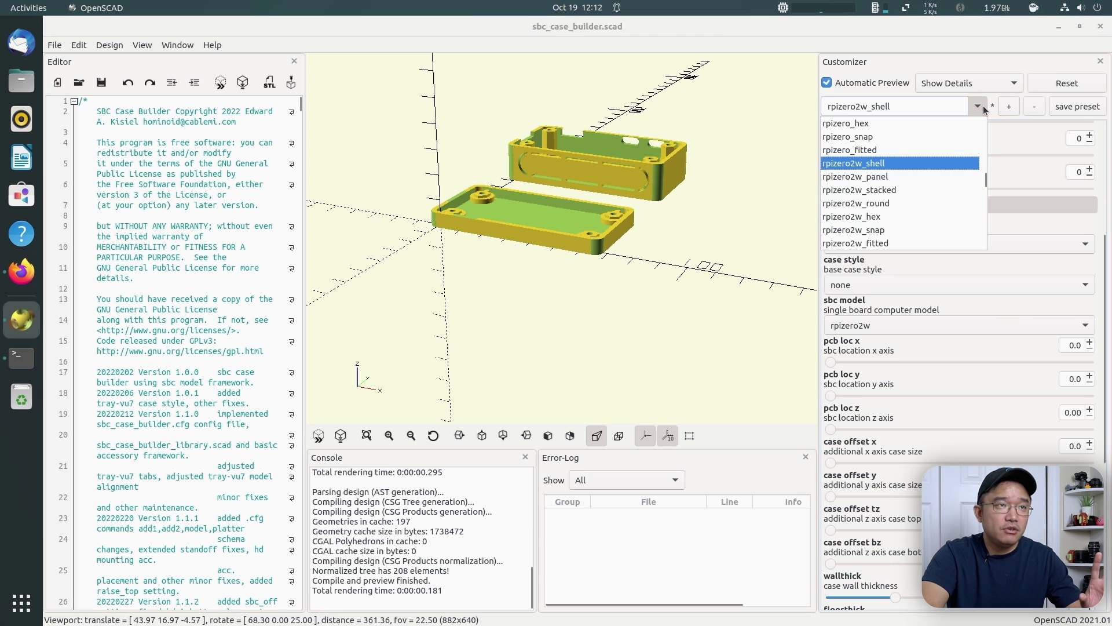
{"action": "left_click", "coordinate": [929, 244]}
{"action": "left_click", "coordinate": [930, 243]}
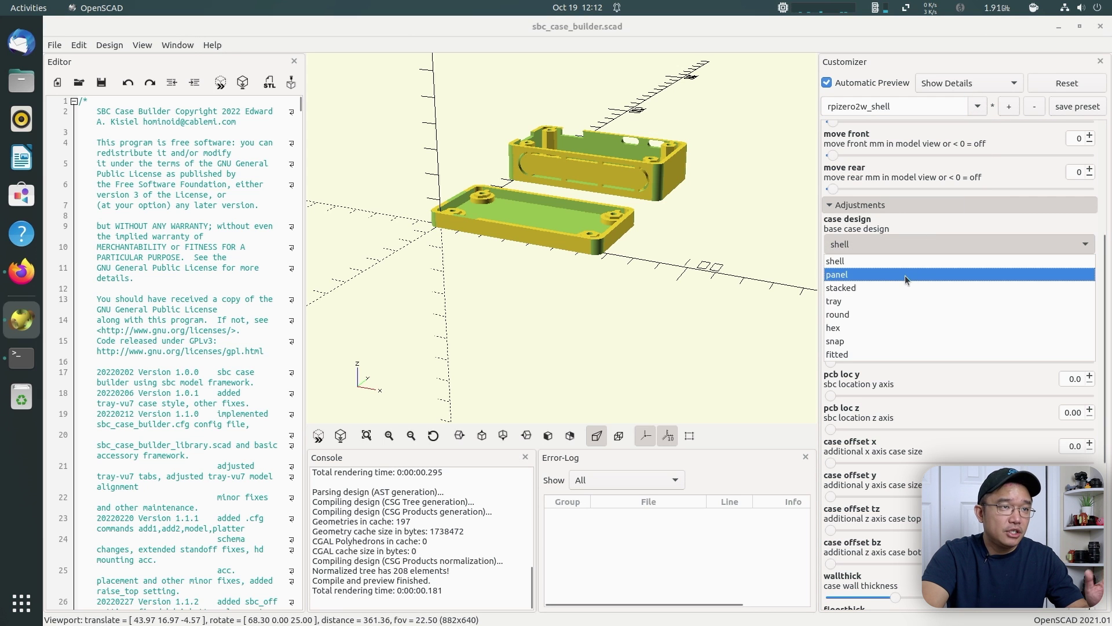
{"action": "left_click", "coordinate": [850, 354]}
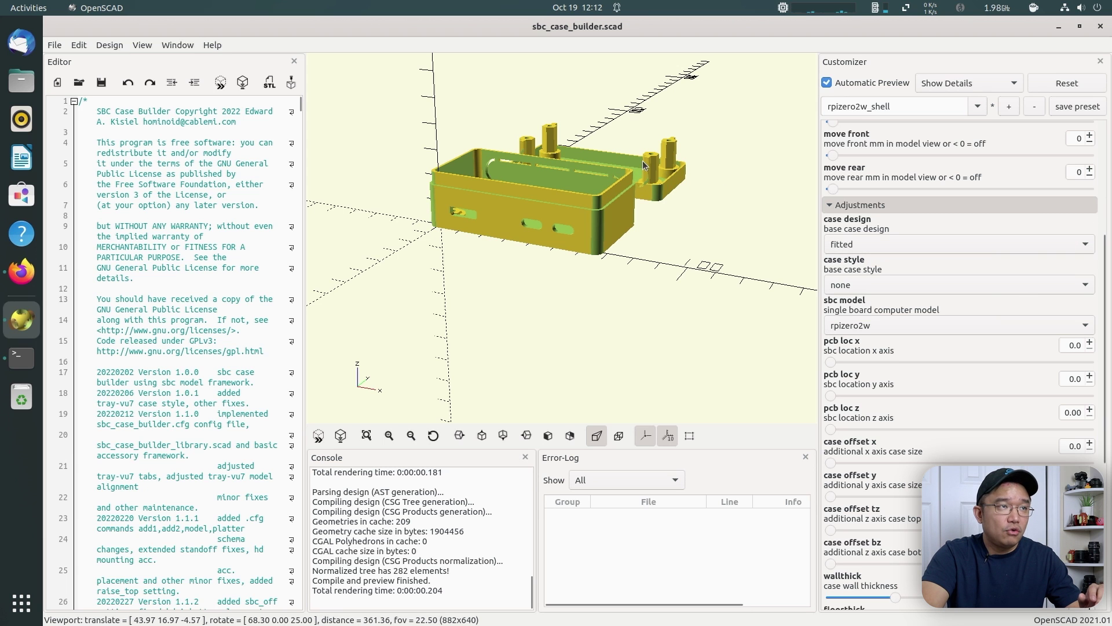
- Set the case design to tray and inspect the previewed case parts
{"action": "left_click", "coordinate": [899, 242]}
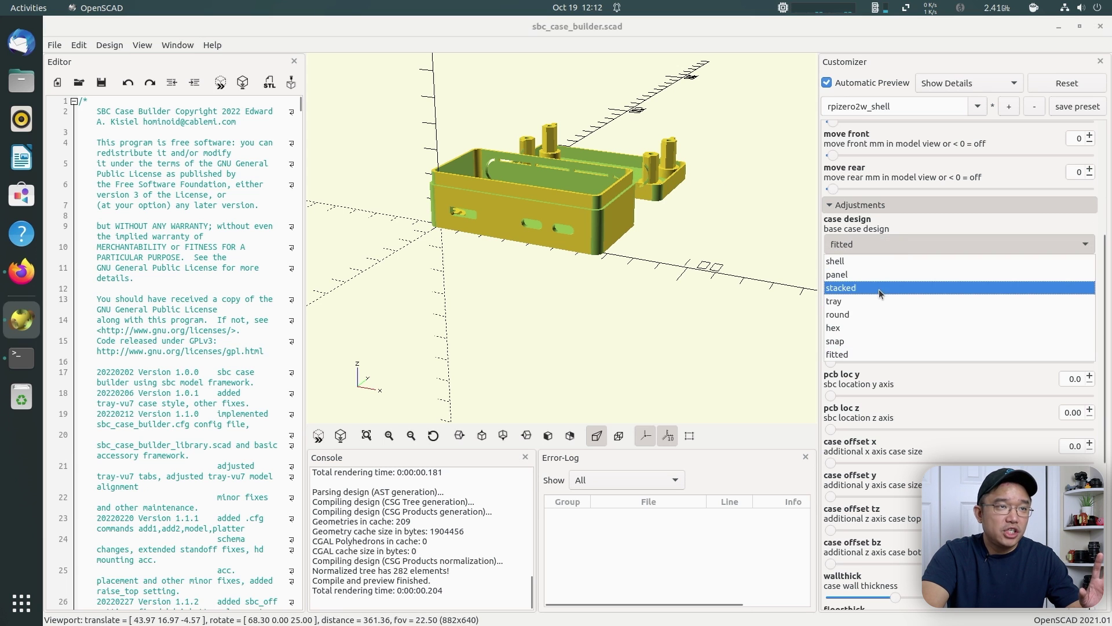
{"action": "left_click", "coordinate": [867, 299]}
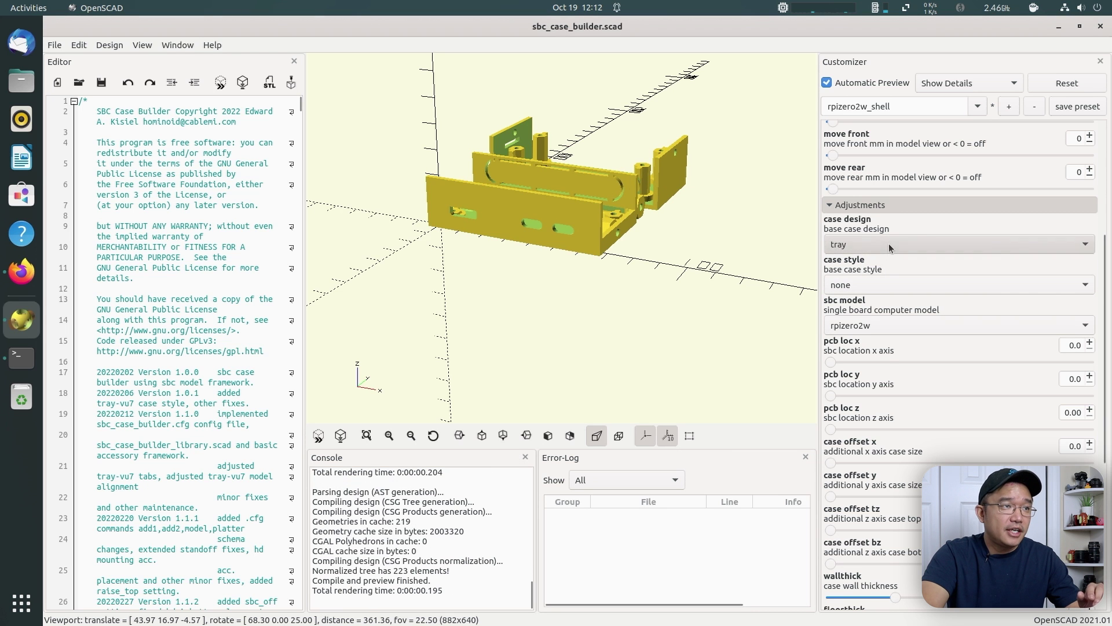
{"action": "left_click_drag", "start_coordinate": [685, 179], "coordinate": [637, 203]}
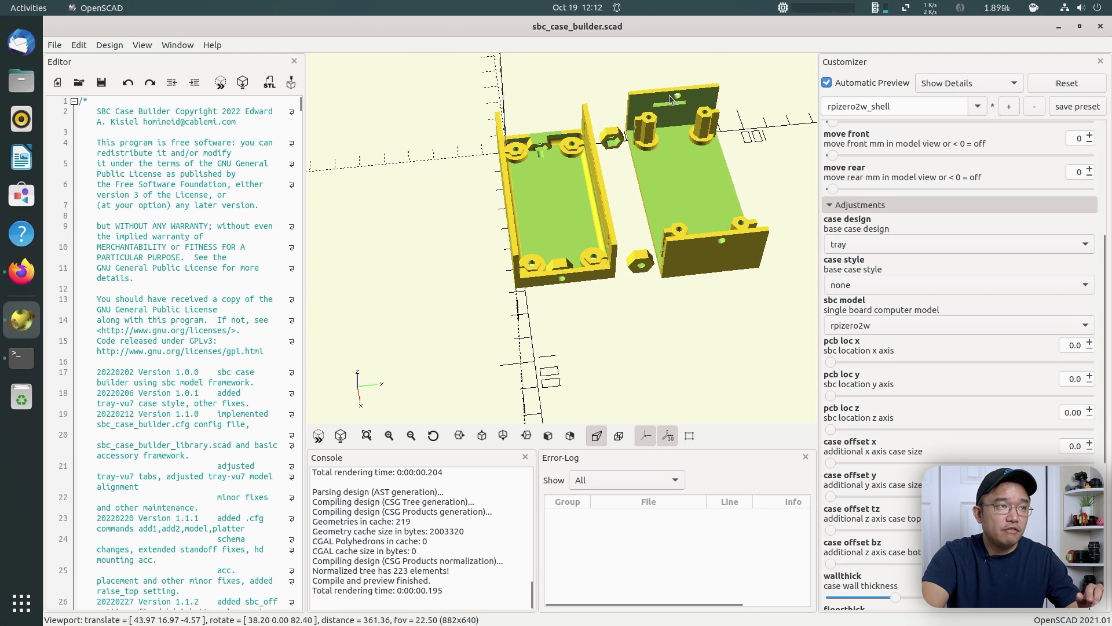
{"action": "left_click_drag", "start_coordinate": [651, 219], "coordinate": [651, 196]}
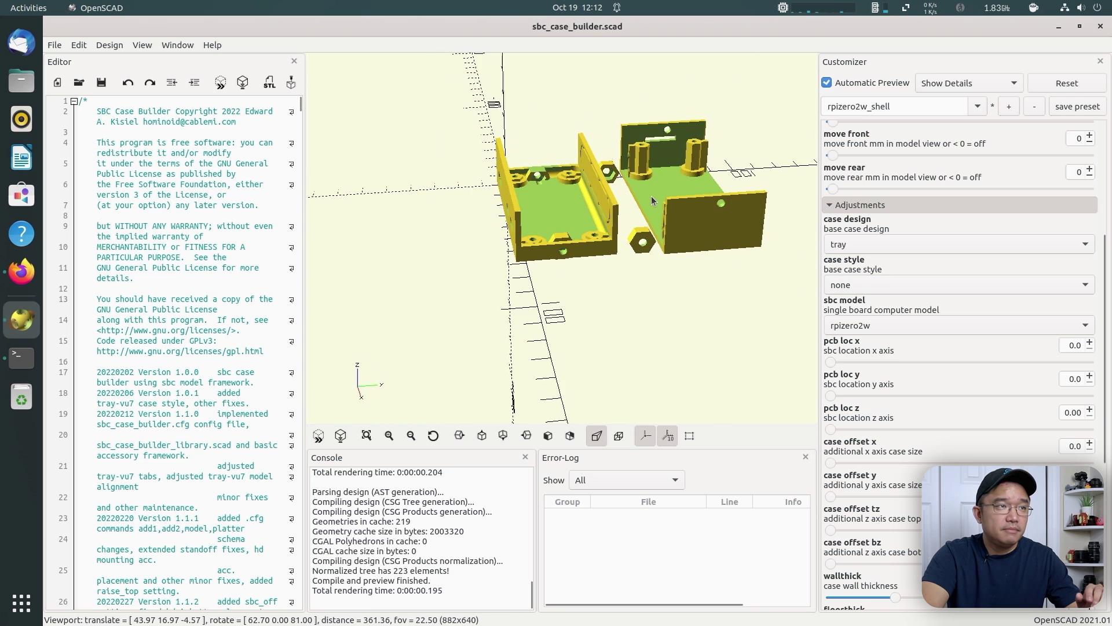
- Try the round case design and set the case design back to shell
{"action": "left_click", "coordinate": [899, 246]}
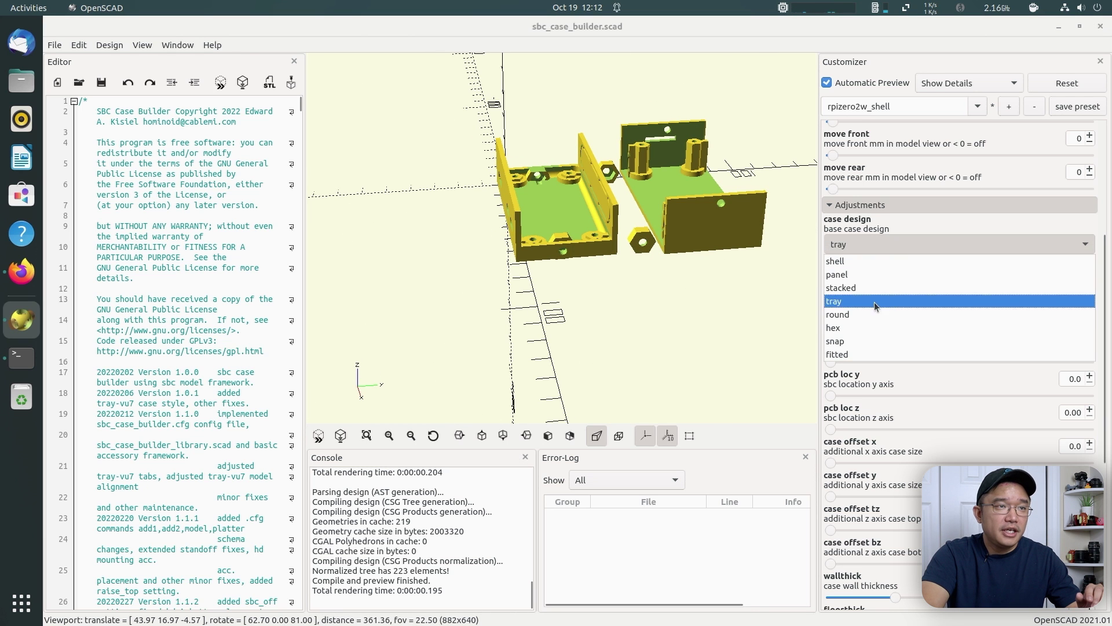
{"action": "left_click", "coordinate": [871, 311]}
{"action": "left_click_drag", "start_coordinate": [677, 288], "coordinate": [709, 304]}
{"action": "left_click", "coordinate": [881, 244]}
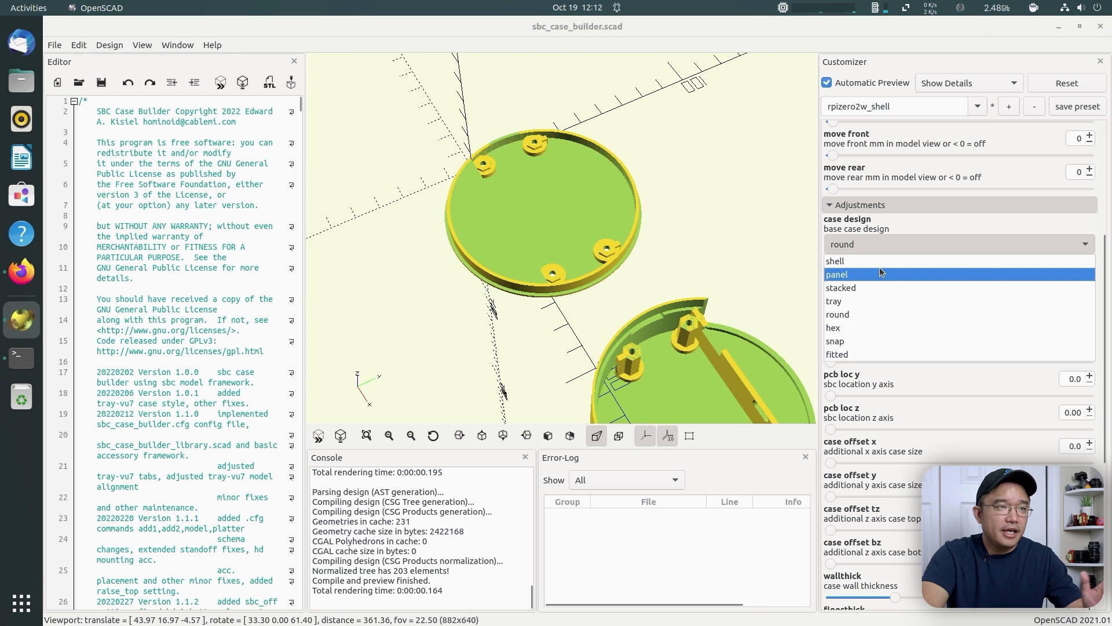
{"action": "left_click", "coordinate": [879, 261]}
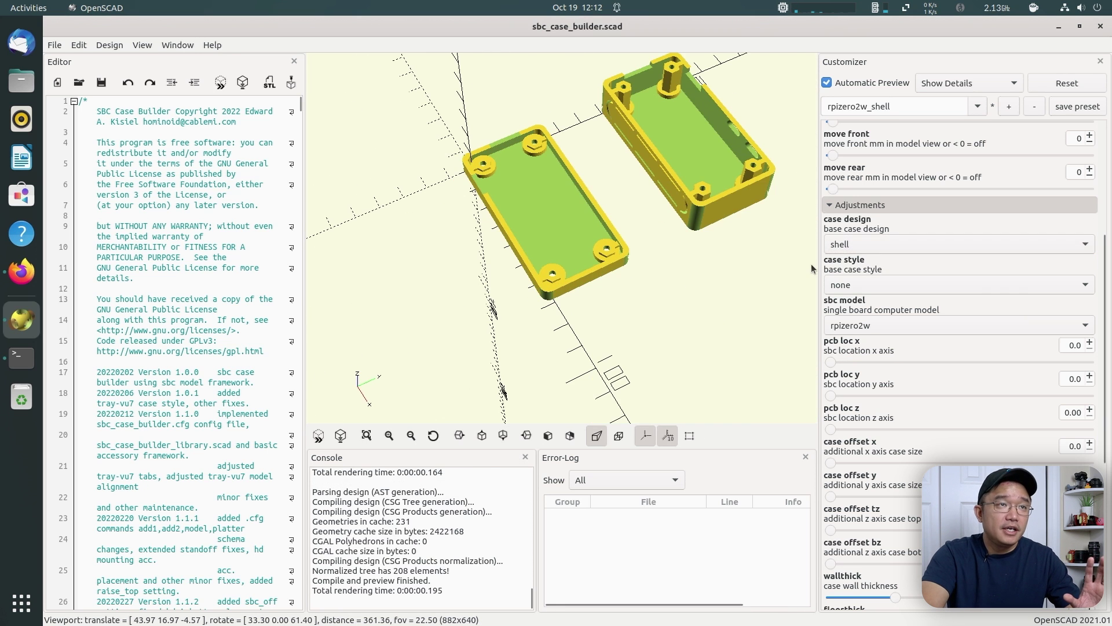
- Load the vim4_shell preset, discard the unsaved preset changes, and inspect the case's port openings
{"action": "left_click", "coordinate": [978, 106]}
{"action": "scroll", "coordinate": [918, 237], "scroll_direction": "down", "scroll_amount": 5}
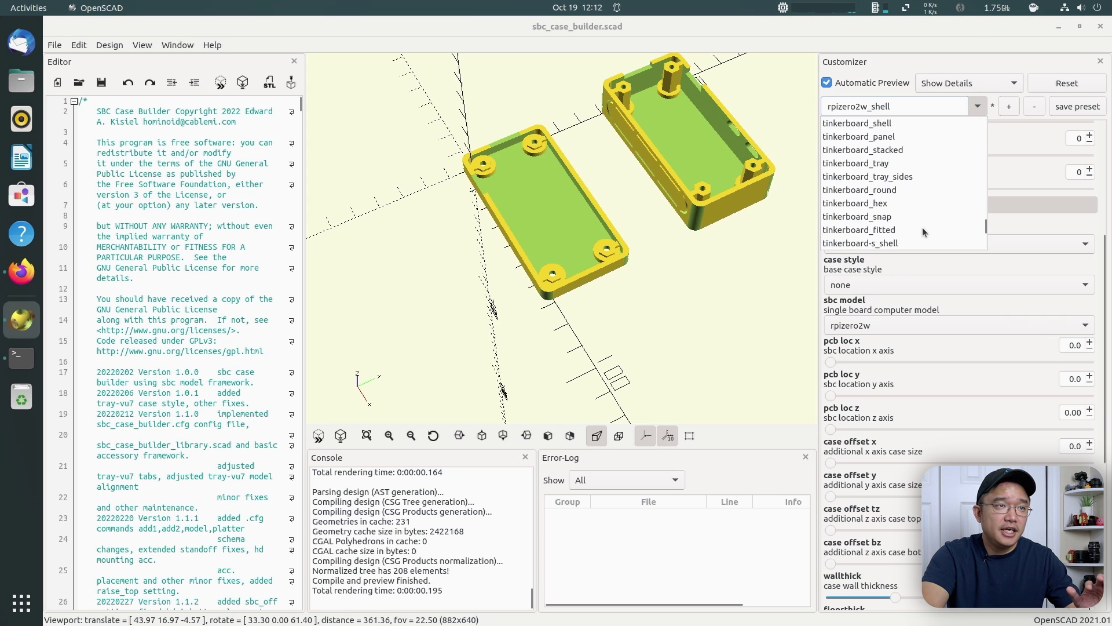
{"action": "scroll", "coordinate": [922, 228], "scroll_direction": "up", "scroll_amount": 3}
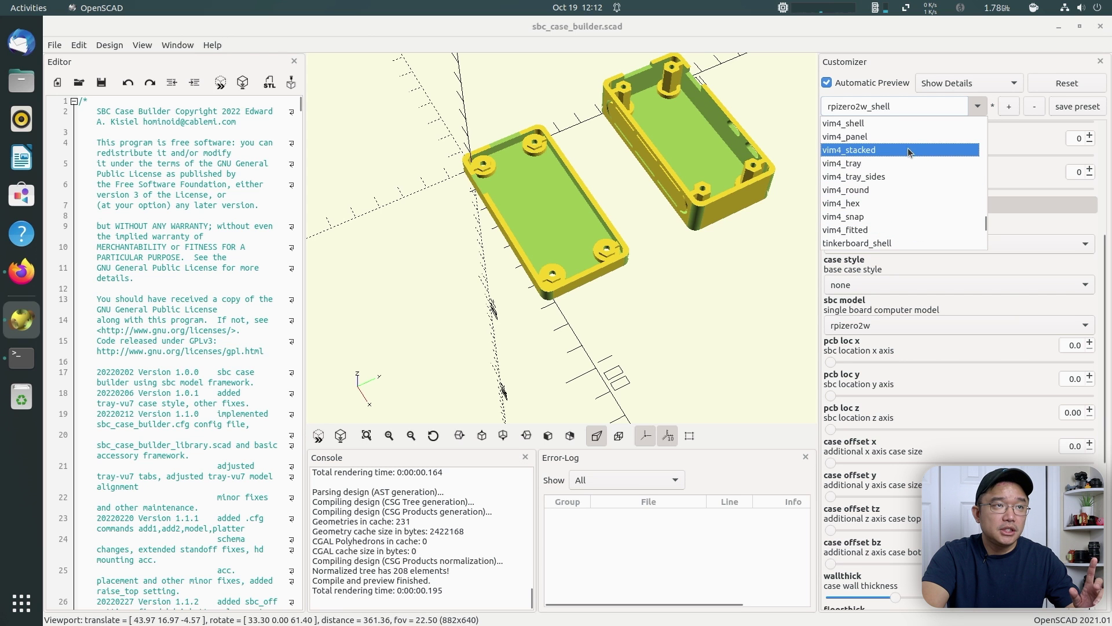
{"action": "left_click", "coordinate": [909, 123]}
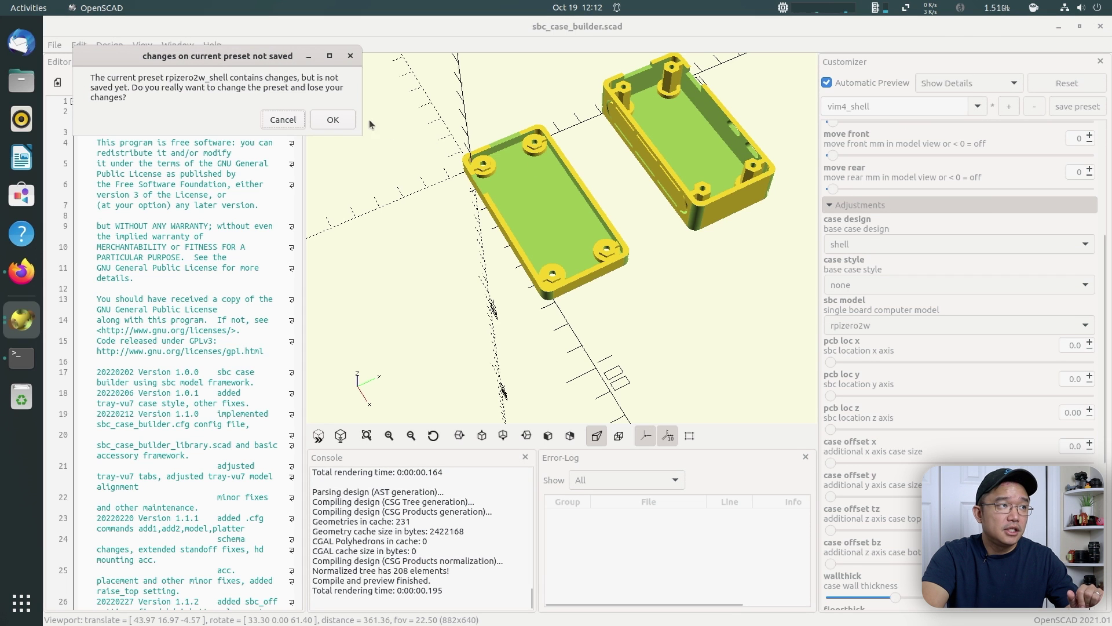
{"action": "left_click", "coordinate": [334, 119]}
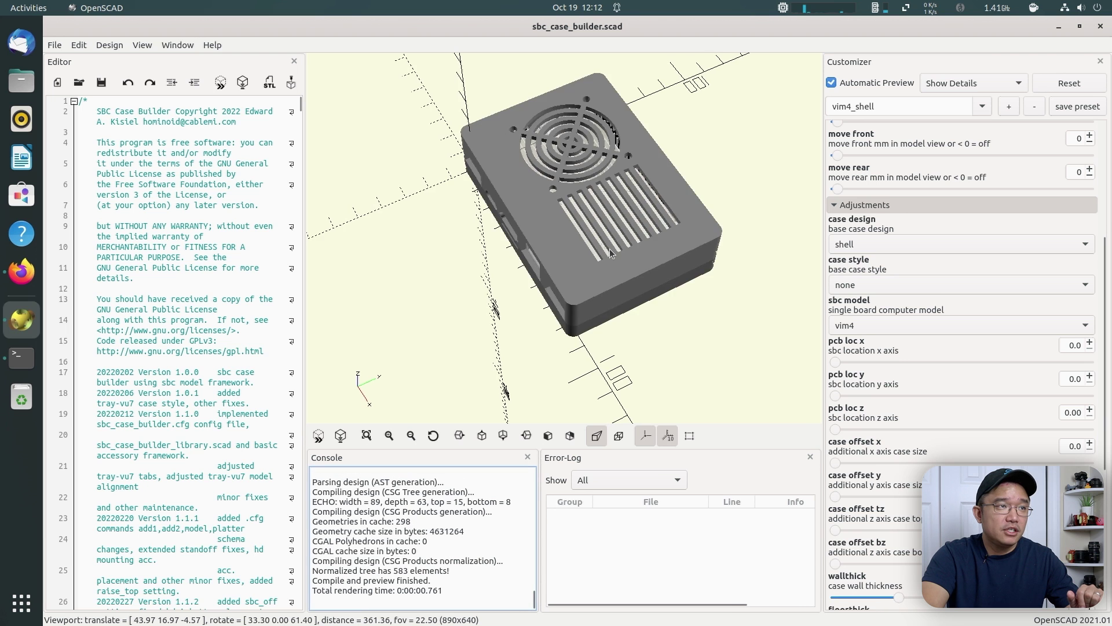
{"action": "left_click_drag", "start_coordinate": [646, 282], "coordinate": [819, 135]}
- Browse the Customizer presets and load rpizero2w_shell in place of the VIM4 case
{"action": "left_click", "coordinate": [854, 108]}
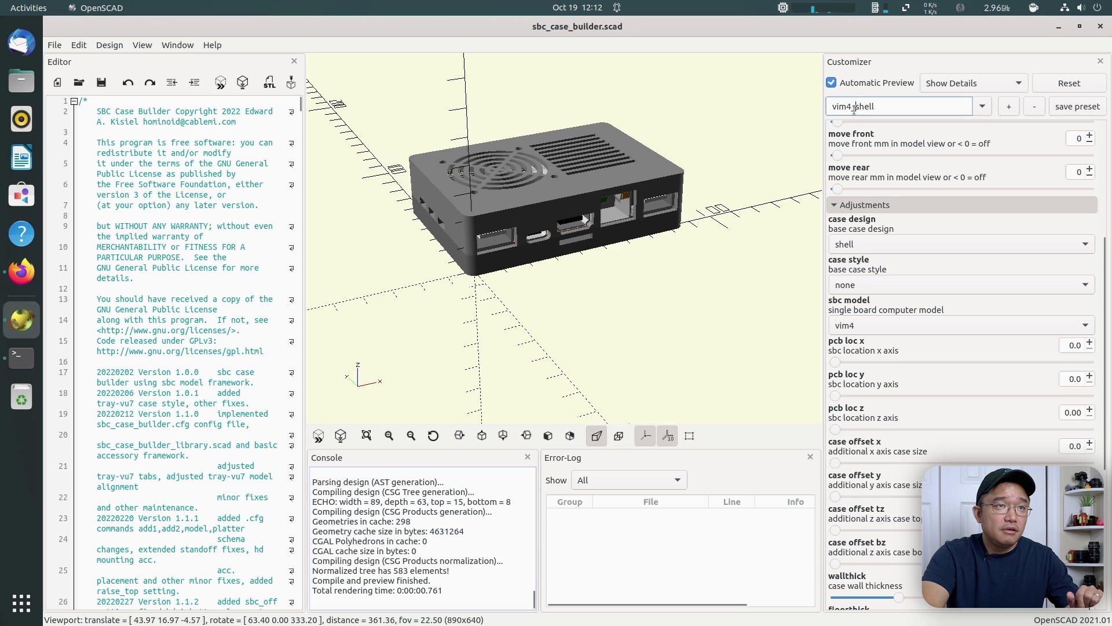
{"action": "left_click", "coordinate": [981, 107]}
{"action": "scroll", "coordinate": [937, 168], "scroll_direction": "up", "scroll_amount": 10}
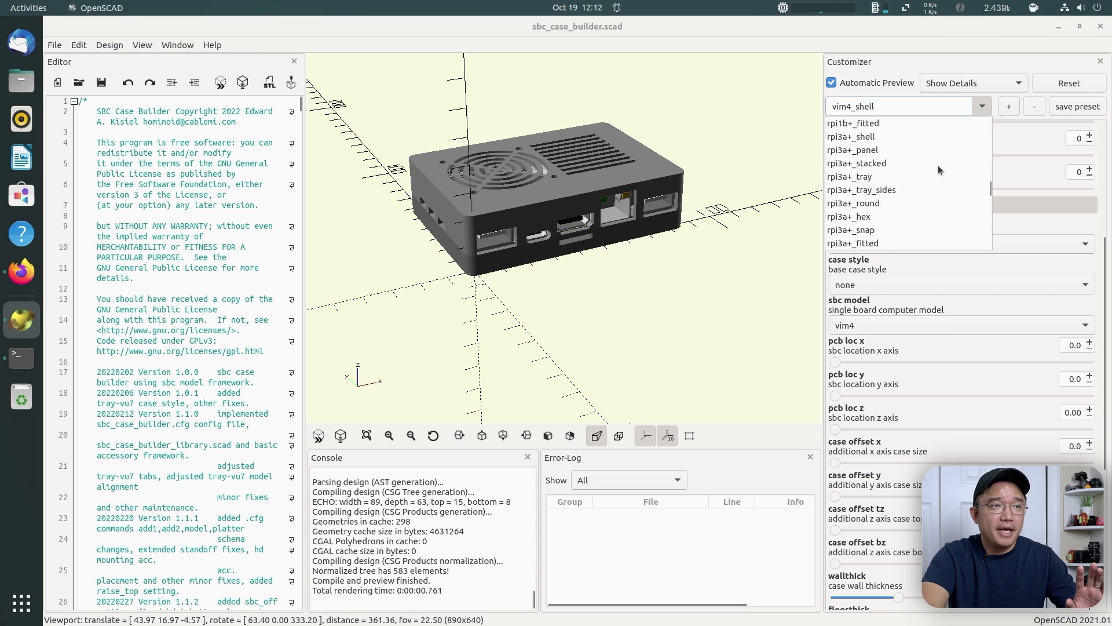
{"action": "scroll", "coordinate": [937, 168], "scroll_direction": "up", "scroll_amount": 6}
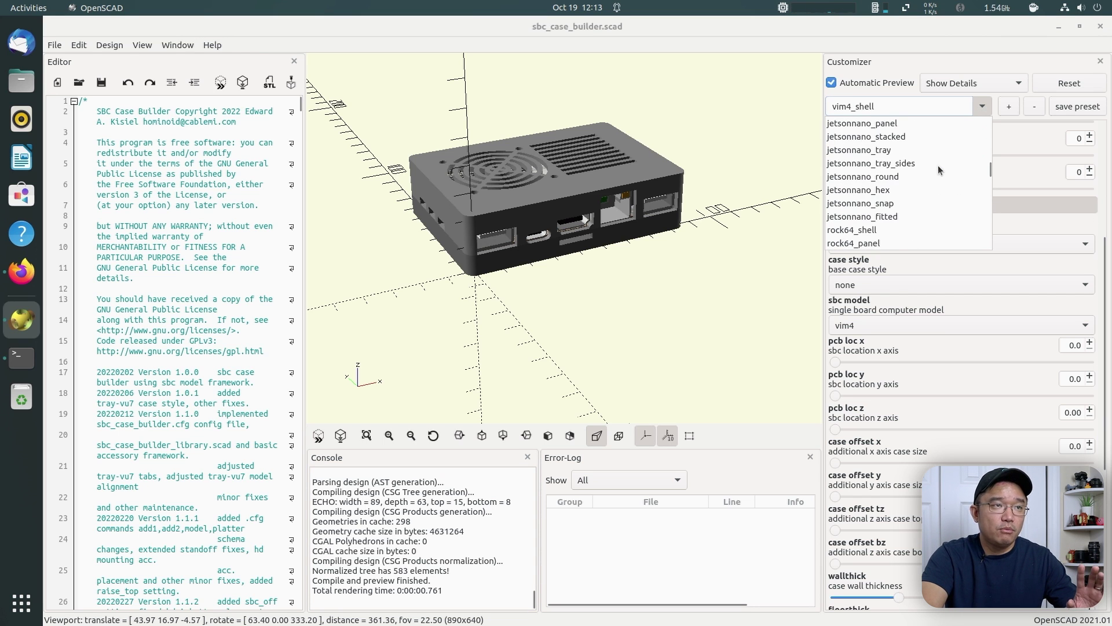
{"action": "scroll", "coordinate": [937, 165], "scroll_direction": "down", "scroll_amount": 8}
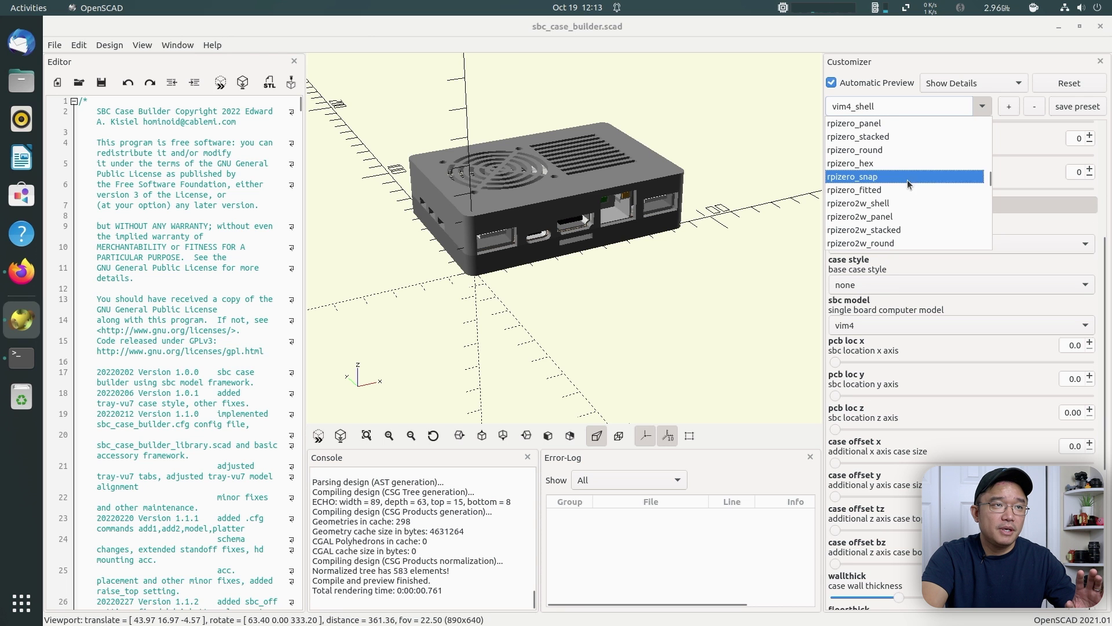
{"action": "left_click", "coordinate": [899, 200]}
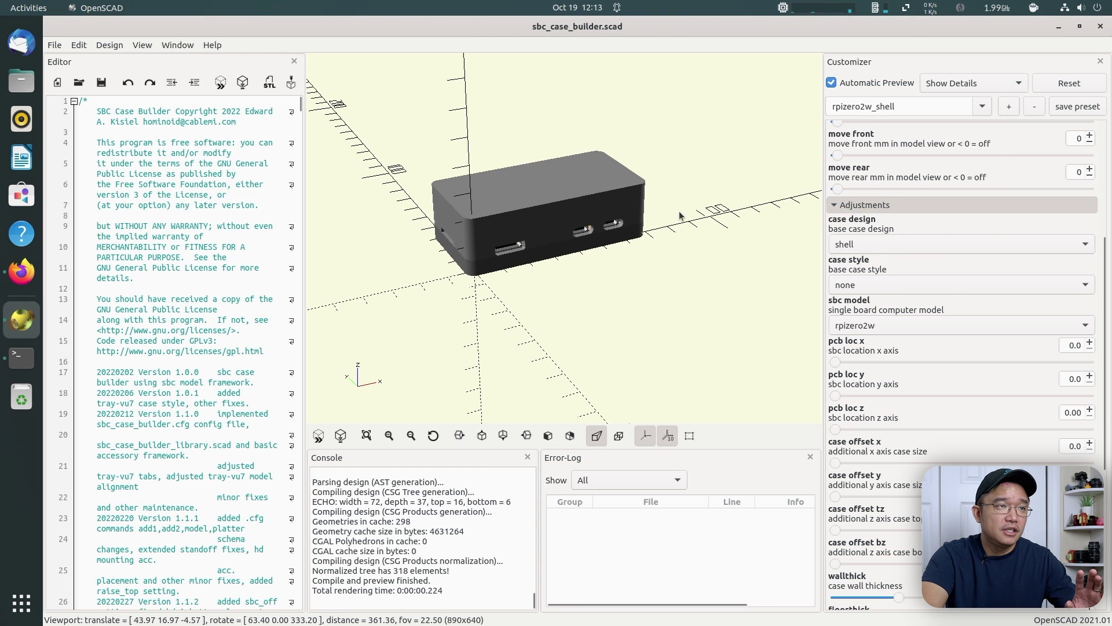
{"action": "left_click_drag", "start_coordinate": [734, 207], "coordinate": [686, 218]}
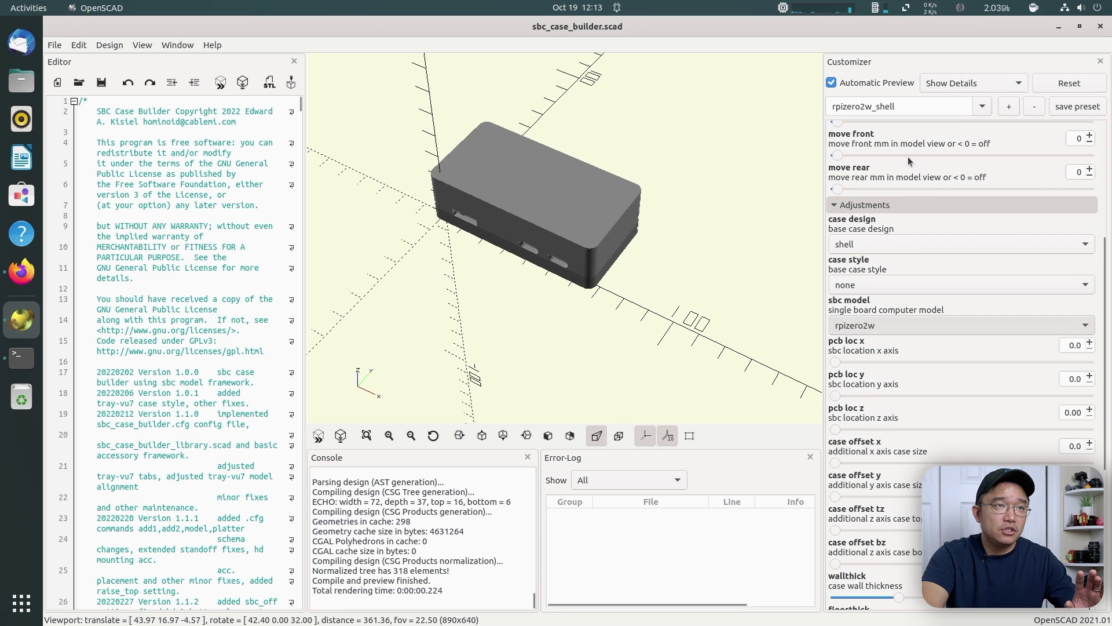
- Set the viewing mode of the reloaded Raspberry Pi Zero 2 W case to platter
{"action": "scroll", "coordinate": [1044, 169], "scroll_direction": "up", "scroll_amount": 6}
{"action": "left_click", "coordinate": [991, 167]}
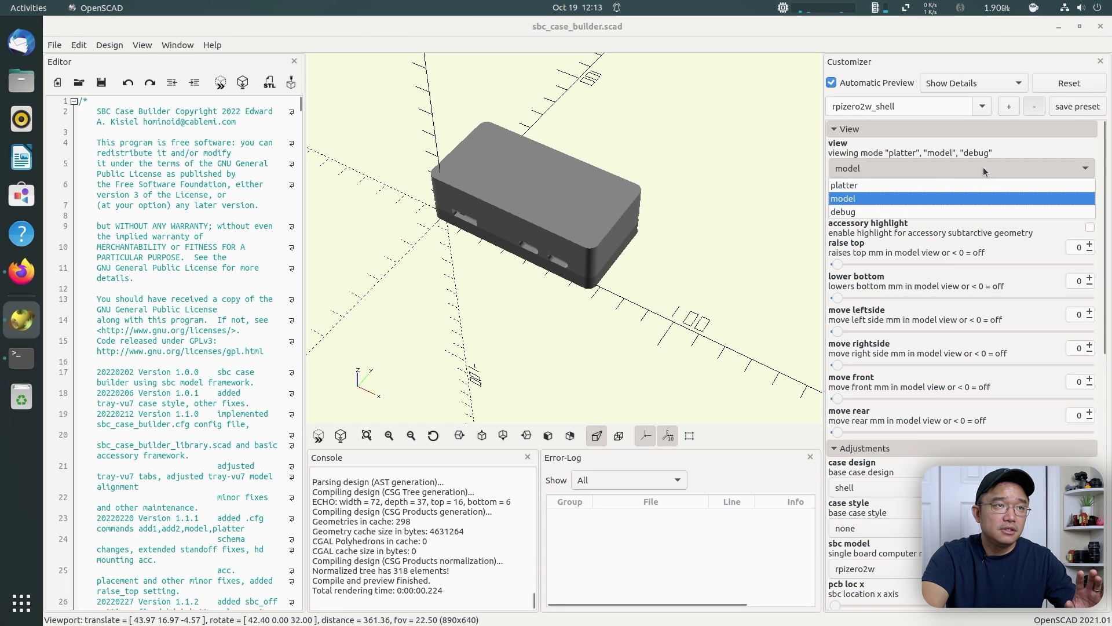
{"action": "left_click", "coordinate": [936, 184]}
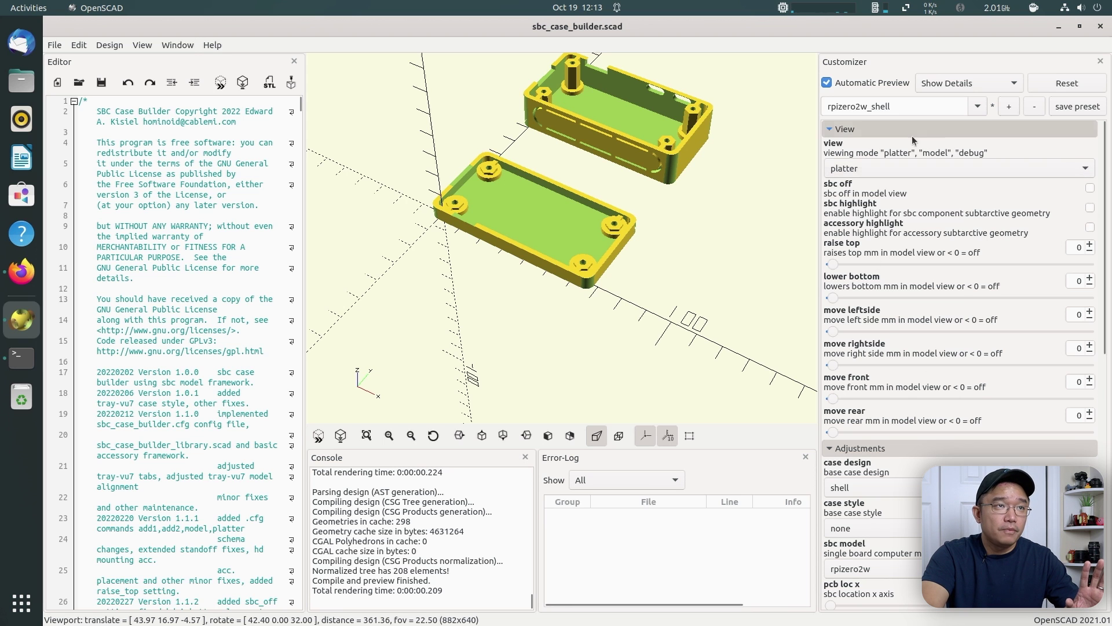
- Collapse the View parameters, review the case offset, thickness, gap and fillet settings under Adjustments, and collapse that section too
{"action": "left_click", "coordinate": [831, 132]}
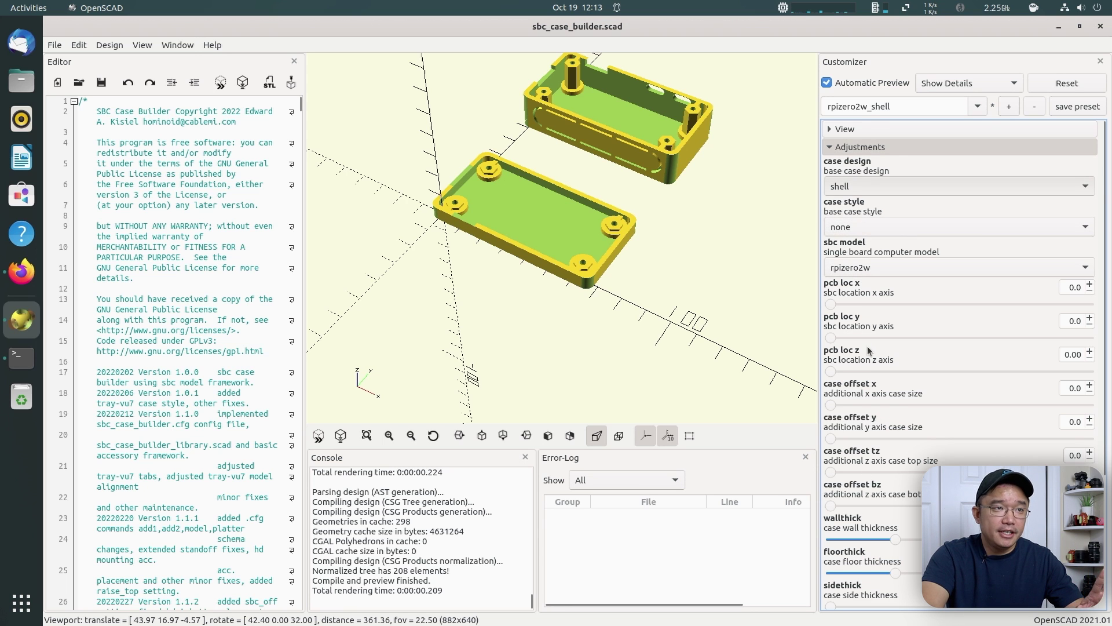
{"action": "scroll", "coordinate": [867, 346], "scroll_direction": "down", "scroll_amount": 1}
{"action": "scroll", "coordinate": [867, 350], "scroll_direction": "down", "scroll_amount": 2}
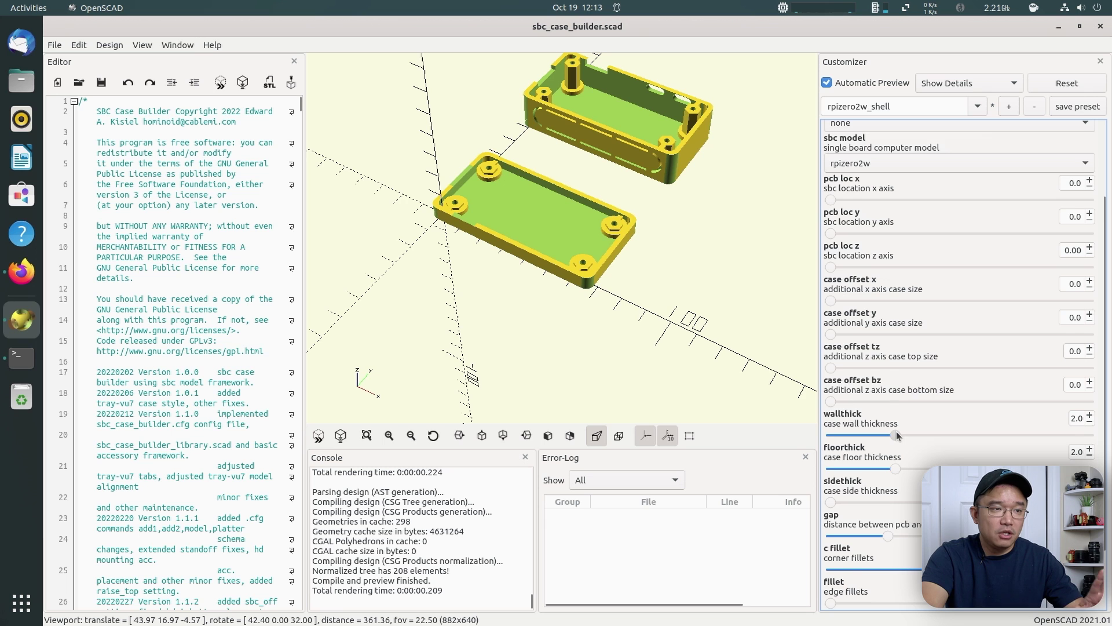
{"action": "scroll", "coordinate": [896, 432], "scroll_direction": "down", "scroll_amount": 1}
{"action": "scroll", "coordinate": [896, 435], "scroll_direction": "down", "scroll_amount": 1}
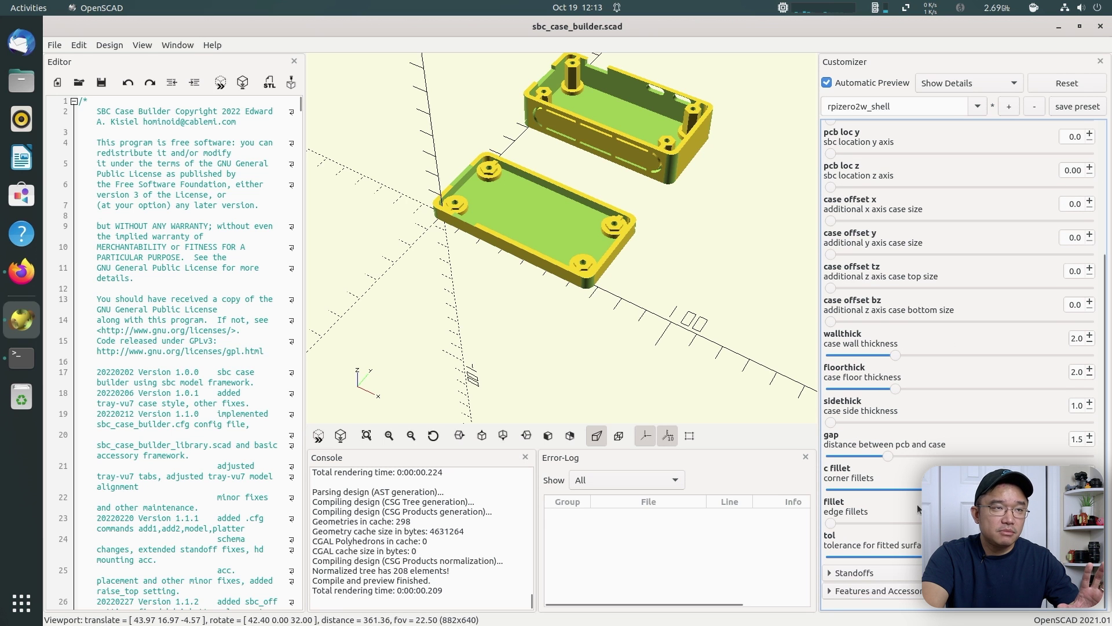
{"action": "scroll", "coordinate": [869, 318], "scroll_direction": "up", "scroll_amount": 6}
{"action": "left_click", "coordinate": [830, 141]}
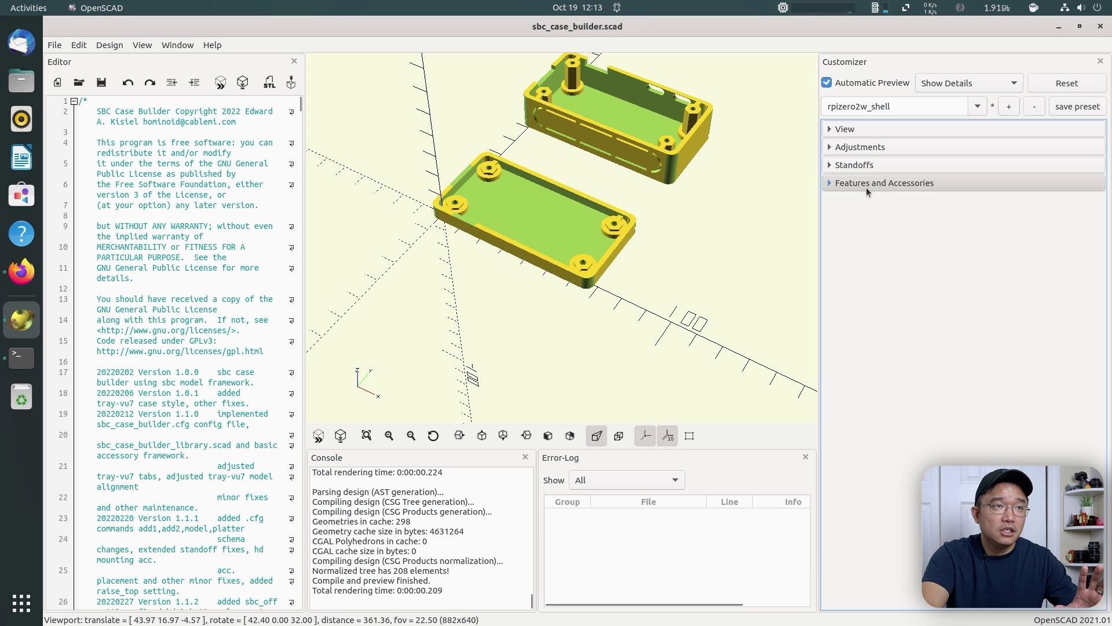
- Expand the Features and Accessories parameters and try the GPIO opening as none and as vent
{"action": "left_click", "coordinate": [831, 182]}
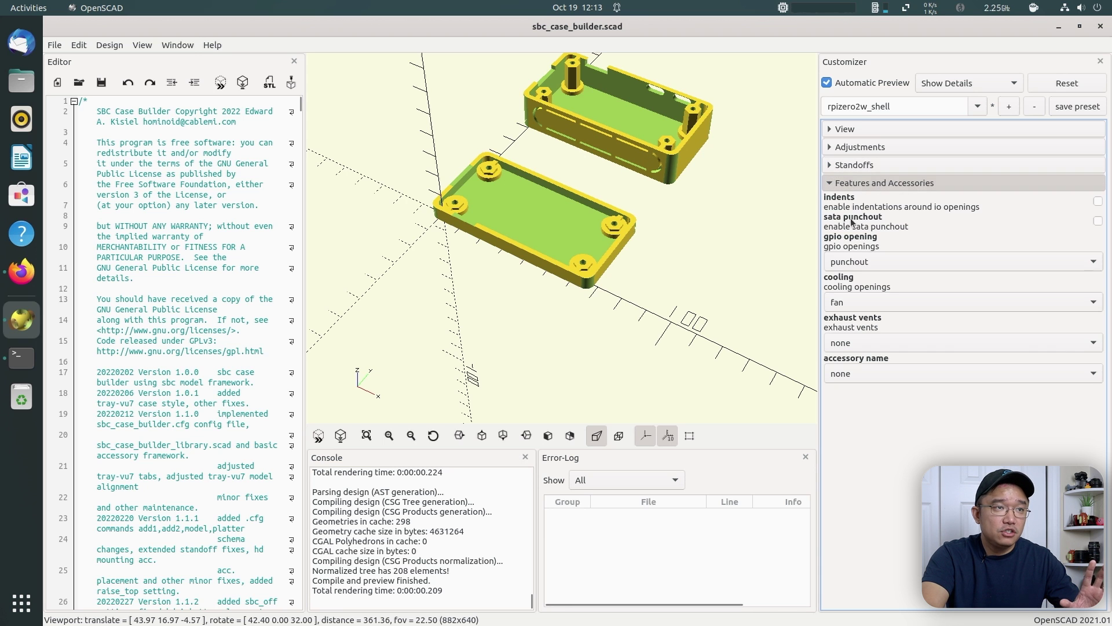
{"action": "left_click", "coordinate": [853, 262]}
{"action": "left_click", "coordinate": [852, 278]}
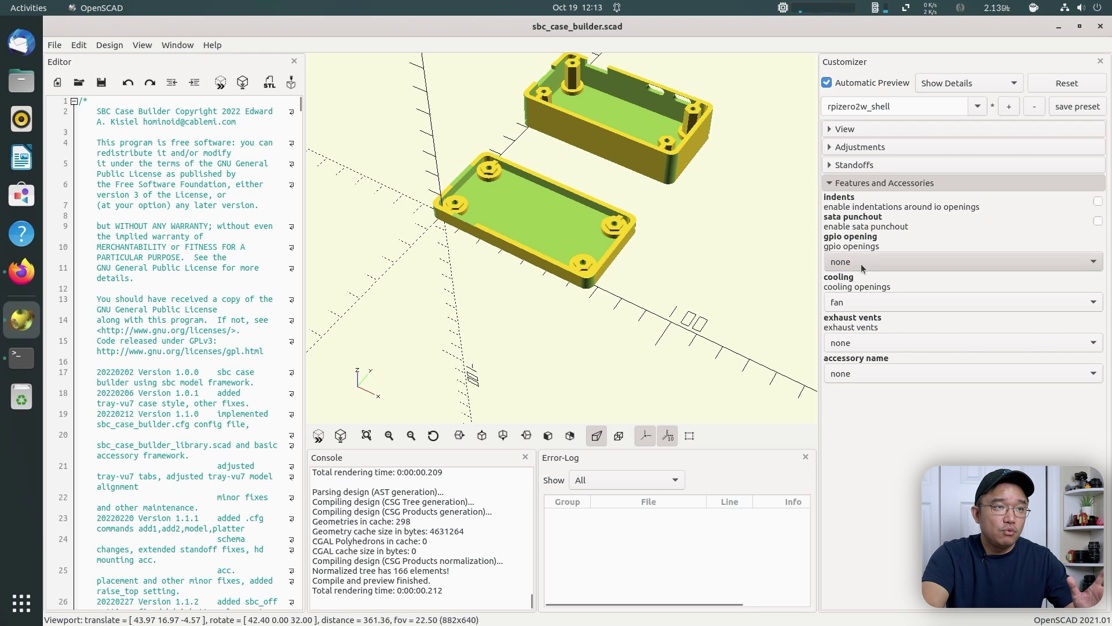
{"action": "left_click", "coordinate": [861, 263]}
{"action": "left_click", "coordinate": [848, 289]}
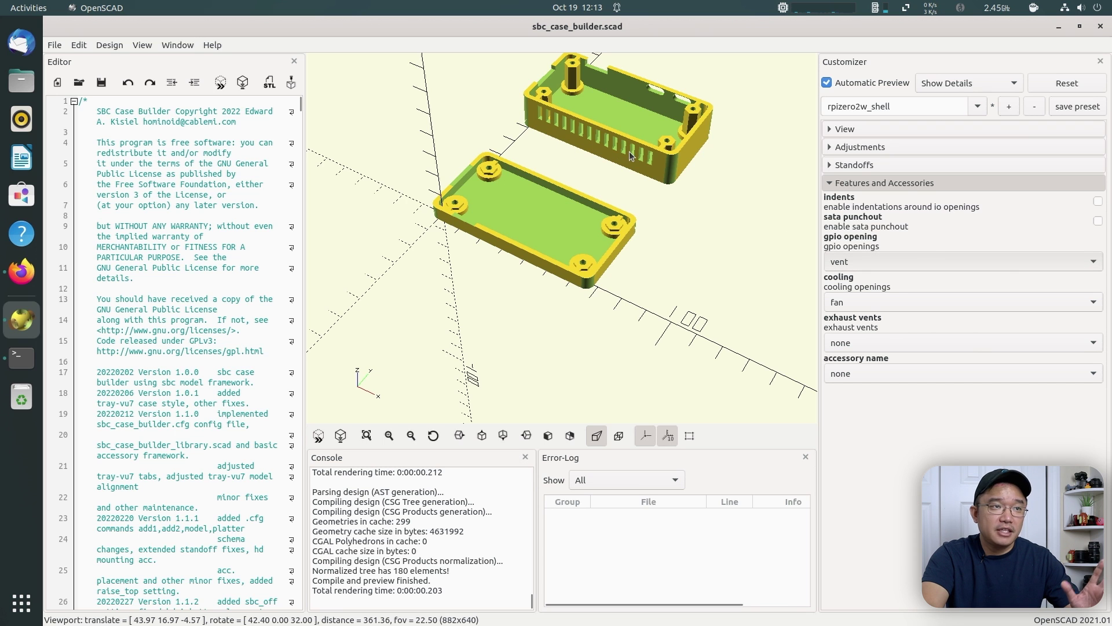
- Try the open GPIO opening and set it back to punchout
{"action": "left_click", "coordinate": [874, 255]}
{"action": "left_click", "coordinate": [864, 307]}
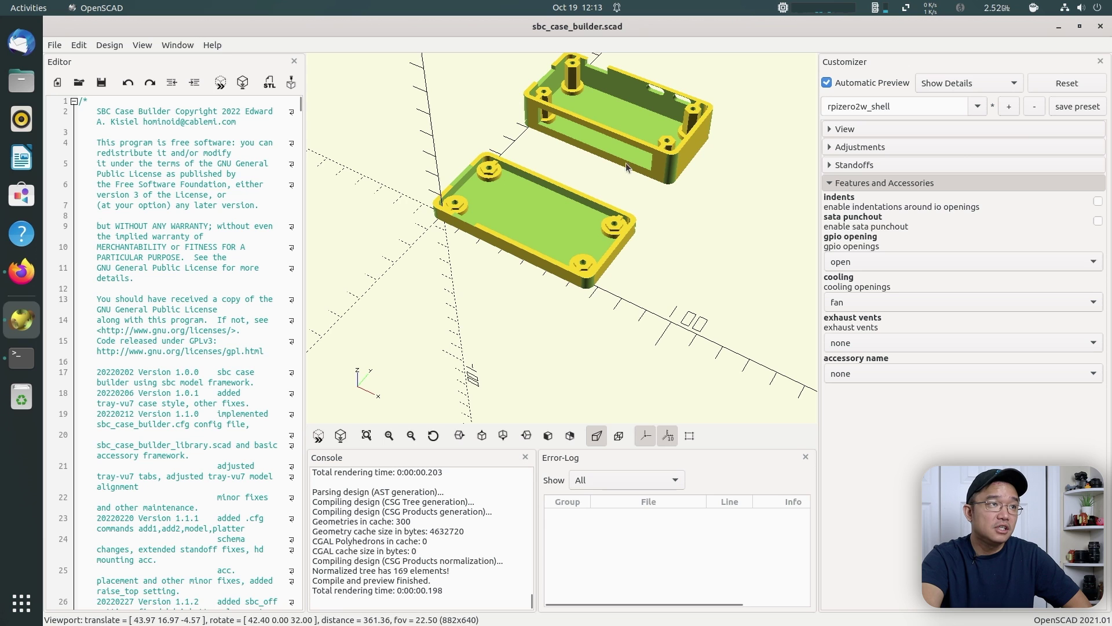
{"action": "left_click", "coordinate": [872, 262]}
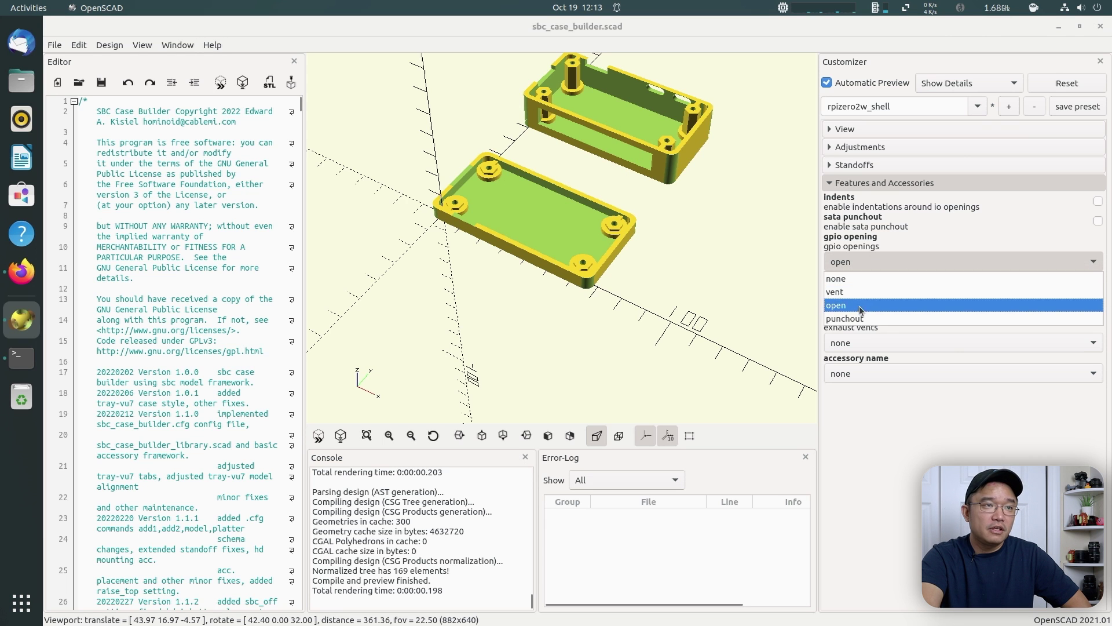
{"action": "left_click", "coordinate": [852, 319]}
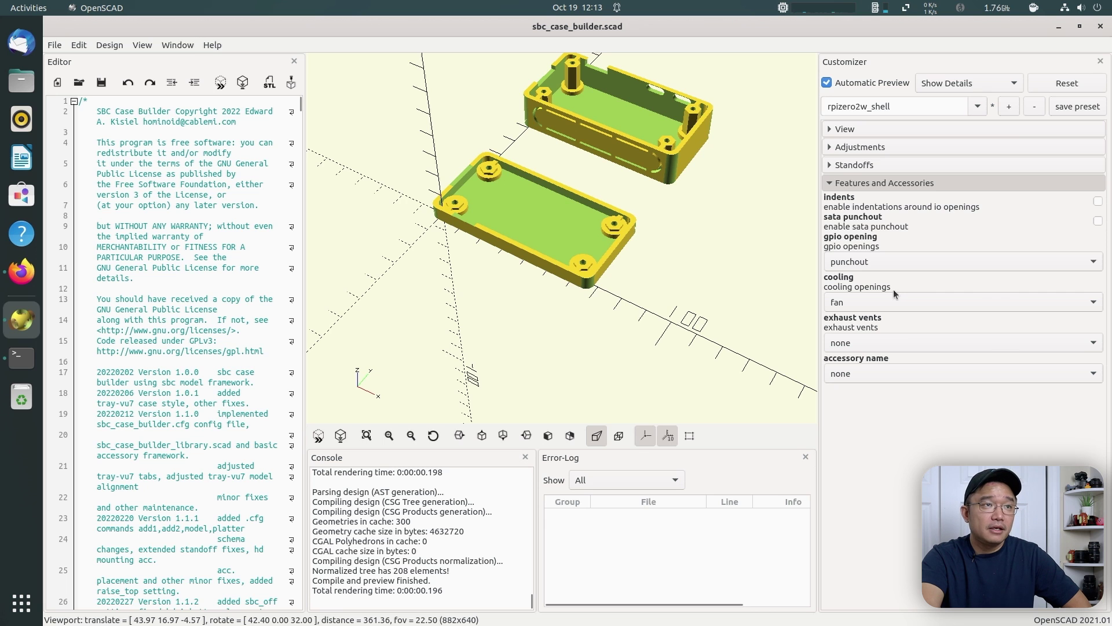
- Expand the Standoffs parameters, try a bottom rear left standoff adjustment of -11.25 and return it to 0
{"action": "left_click", "coordinate": [863, 166]}
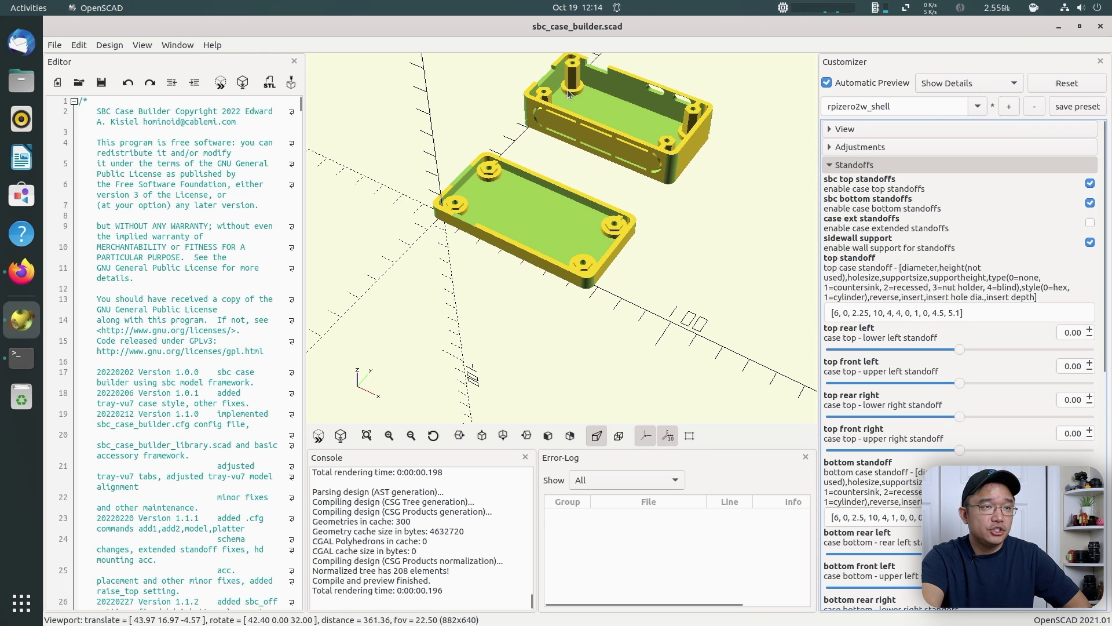
{"action": "scroll", "coordinate": [972, 453], "scroll_direction": "down", "scroll_amount": 3}
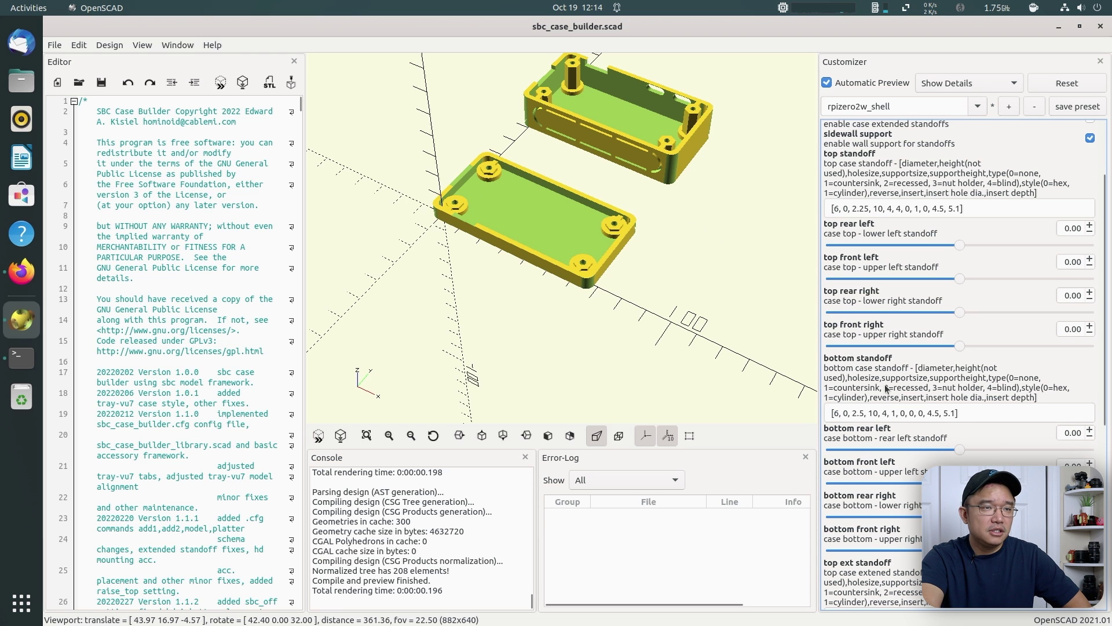
{"action": "left_click_drag", "start_coordinate": [952, 448], "coordinate": [881, 446]}
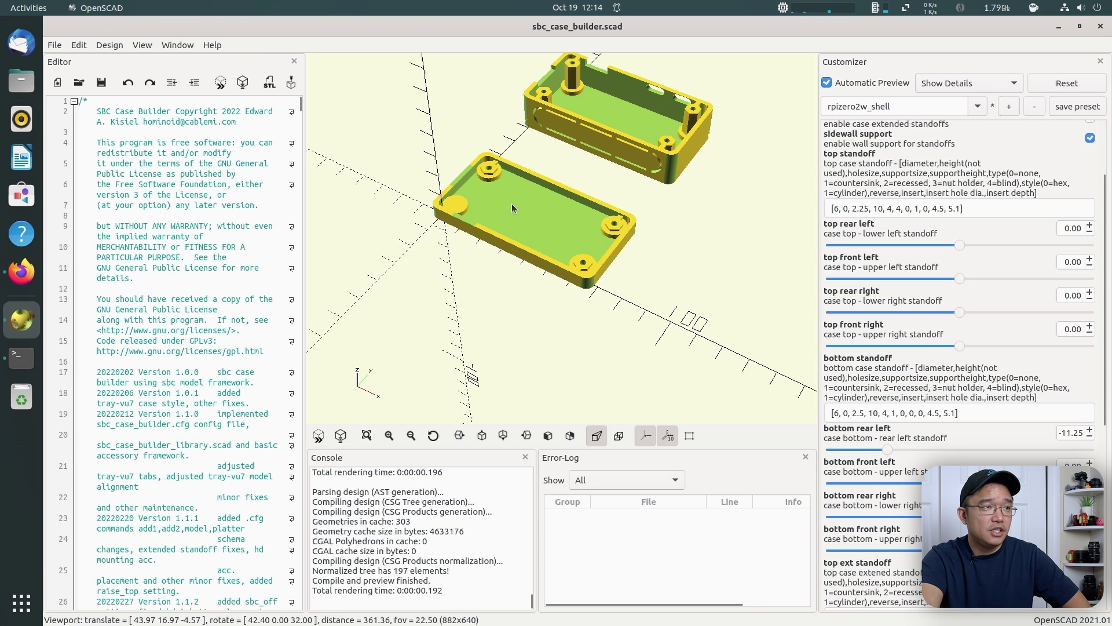
{"action": "left_click_drag", "start_coordinate": [887, 450], "coordinate": [959, 454]}
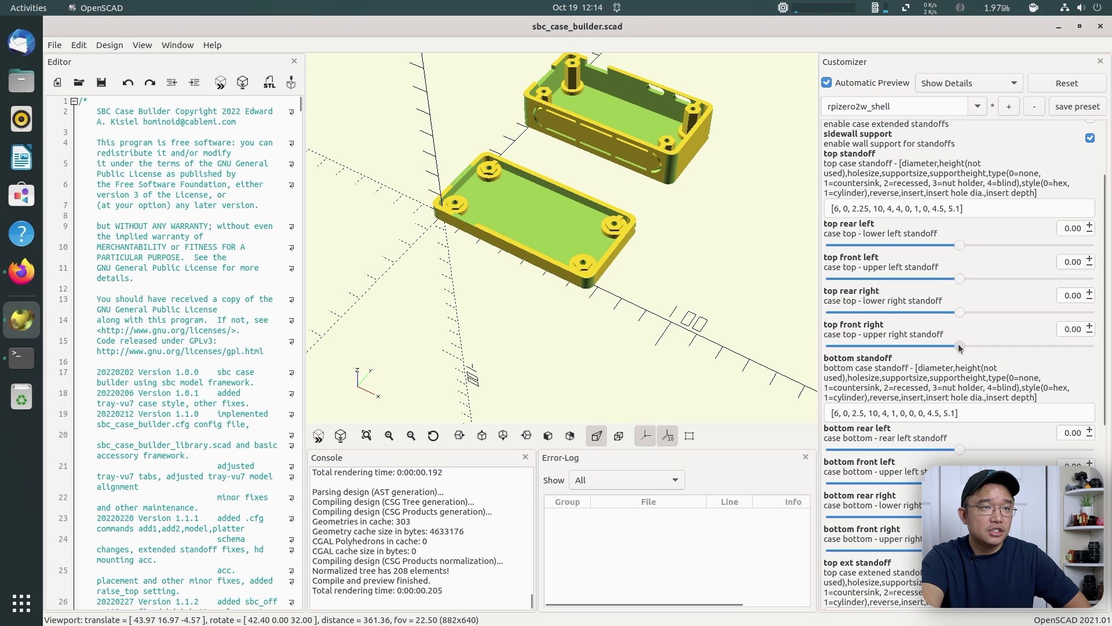
- Set the top standoff adjustments to -12.25 front right, -14.50 rear right, -14.00 front left and -15.50 rear left
{"action": "left_click_drag", "start_coordinate": [959, 346], "coordinate": [881, 345]}
{"action": "left_click_drag", "start_coordinate": [960, 313], "coordinate": [881, 315]}
{"action": "left_click_drag", "start_coordinate": [960, 279], "coordinate": [871, 279]}
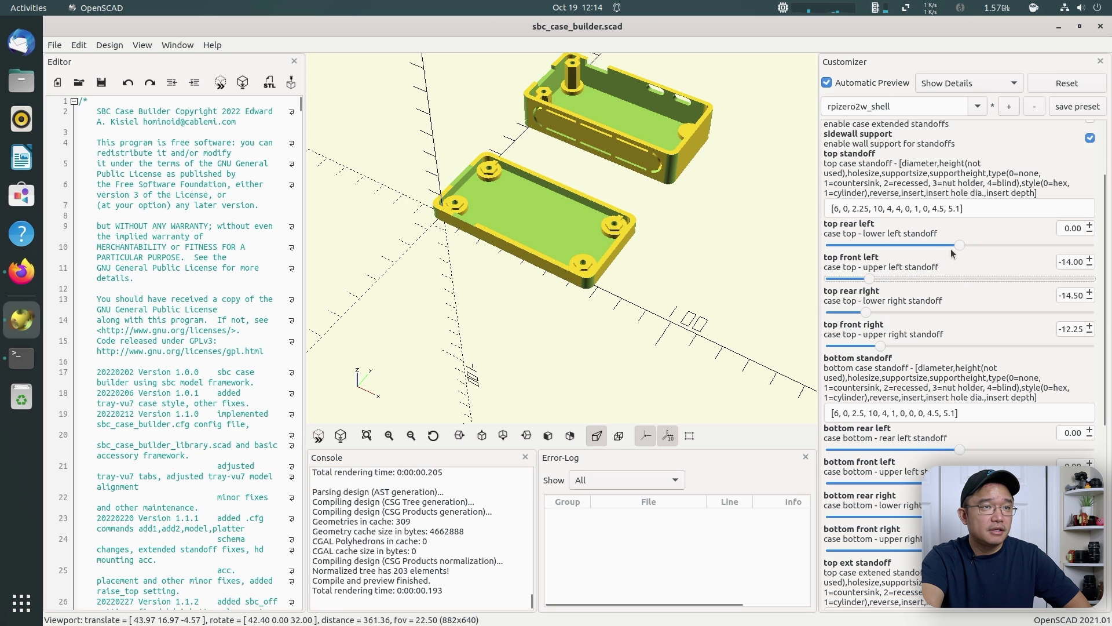
{"action": "left_click_drag", "start_coordinate": [951, 248], "coordinate": [861, 245]}
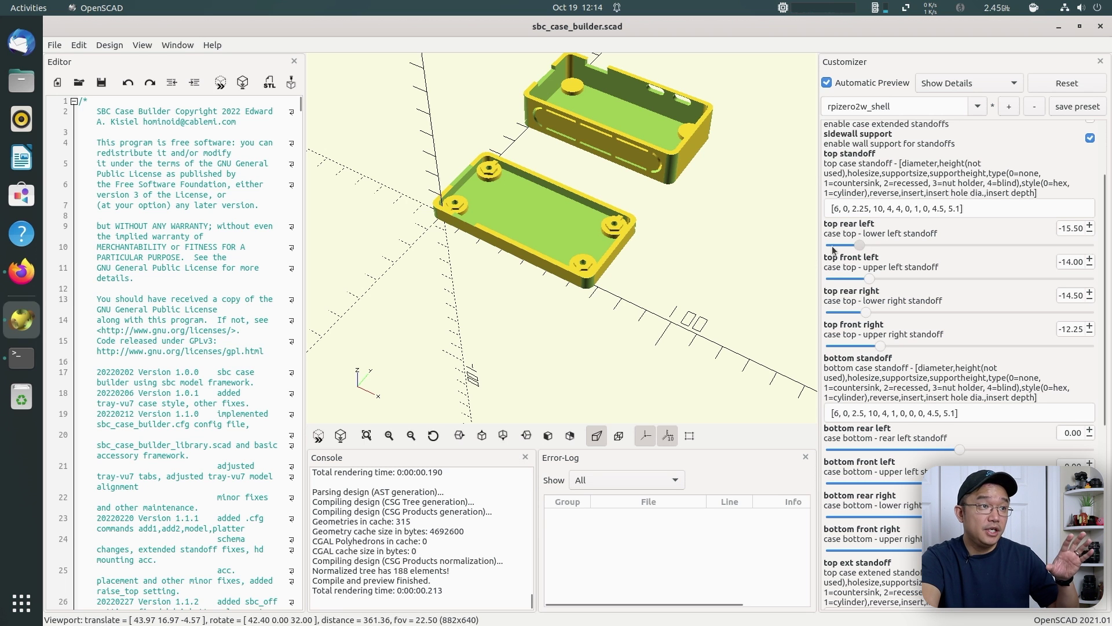
- Run a full render of the modified case and inspect the model and the render messages
{"action": "mouse_move", "coordinate": [784, 260]}
{"action": "left_mouse_down"}
{"action": "mouse_move", "coordinate": [738, 277]}
{"action": "mouse_move", "coordinate": [802, 234]}
{"action": "mouse_move", "coordinate": [772, 253]}
{"action": "left_mouse_up"}
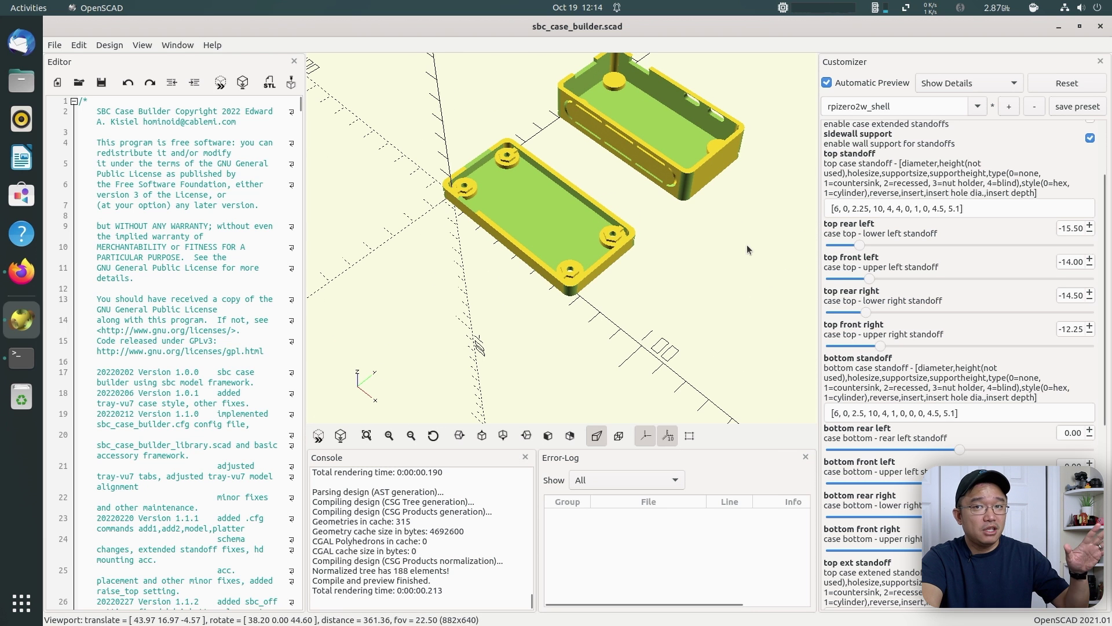
{"action": "right_click_drag", "start_coordinate": [739, 222], "coordinate": [649, 231]}
{"action": "mouse_move", "coordinate": [649, 232]}
{"action": "left_mouse_down"}
{"action": "mouse_move", "coordinate": [677, 213]}
{"action": "mouse_move", "coordinate": [663, 223]}
{"action": "left_mouse_up"}
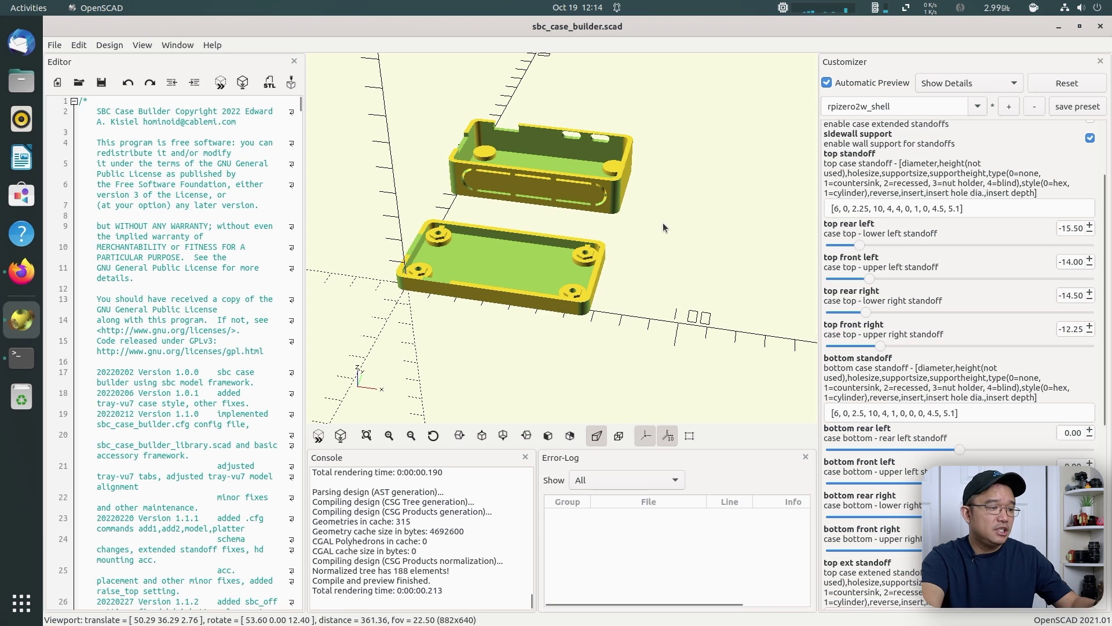
{"action": "key", "text": "F6"}
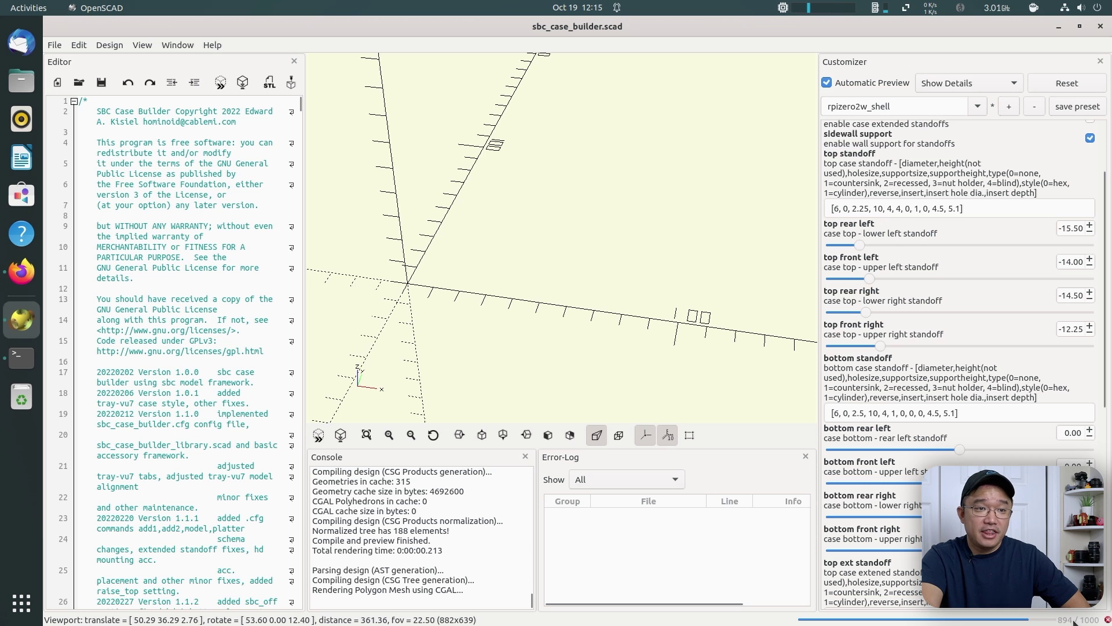
{"action": "left_click_drag", "start_coordinate": [600, 253], "coordinate": [620, 245]}
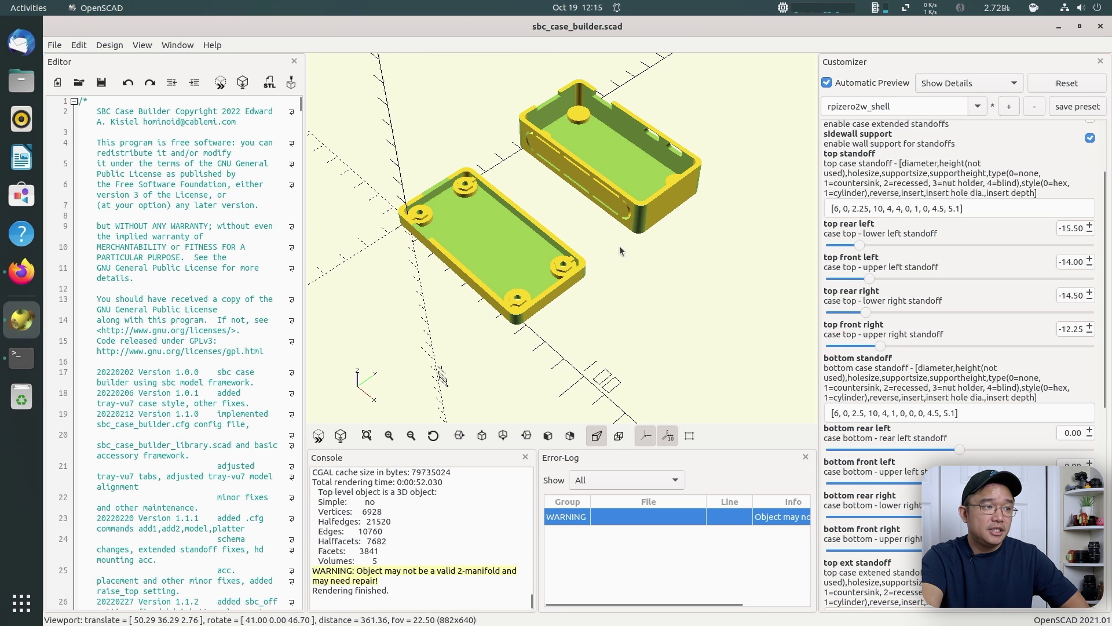
{"action": "left_click_drag", "start_coordinate": [389, 590], "coordinate": [339, 592]}
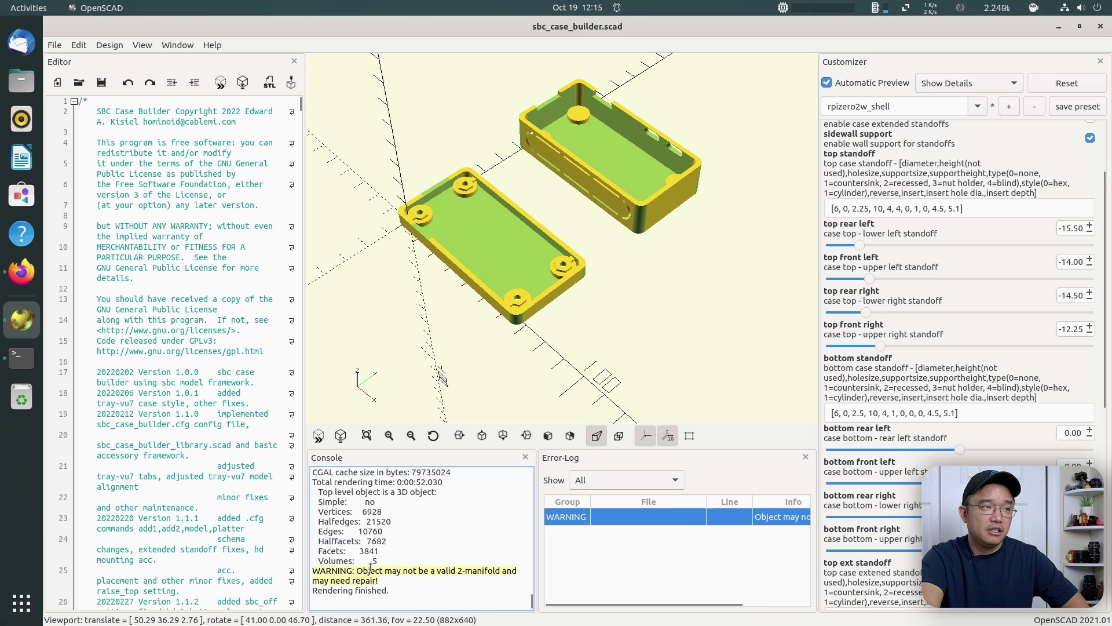
{"action": "left_click_drag", "start_coordinate": [640, 340], "coordinate": [645, 335]}
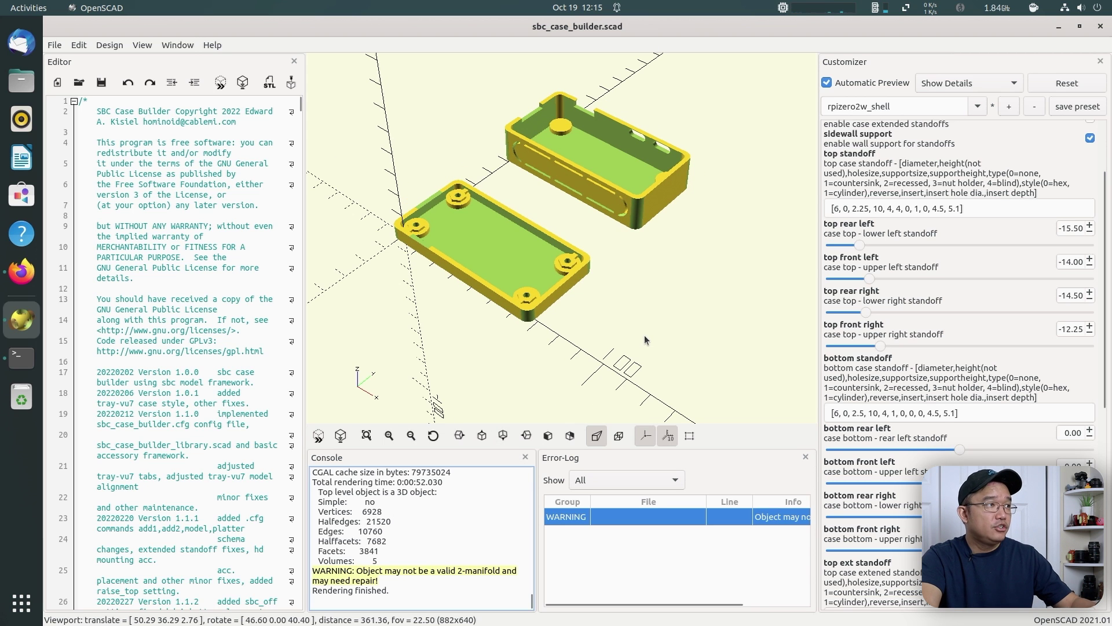
- Export the rendered case as an STL file named rpizero2 in the home folder
{"action": "left_click", "coordinate": [55, 45]}
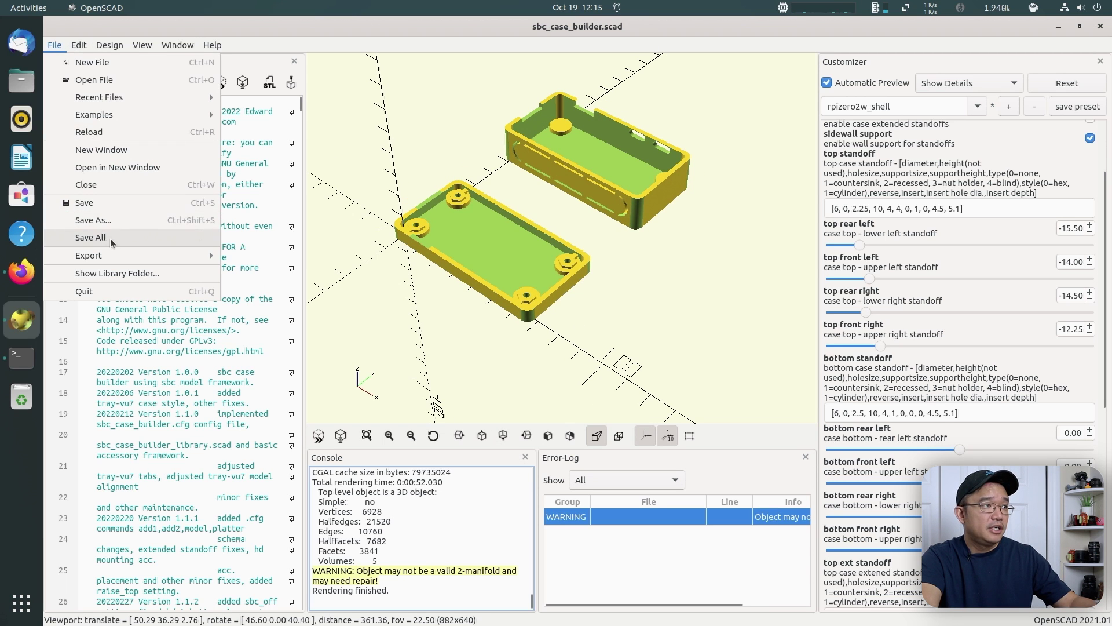
{"action": "mouse_move", "coordinate": [112, 255]}
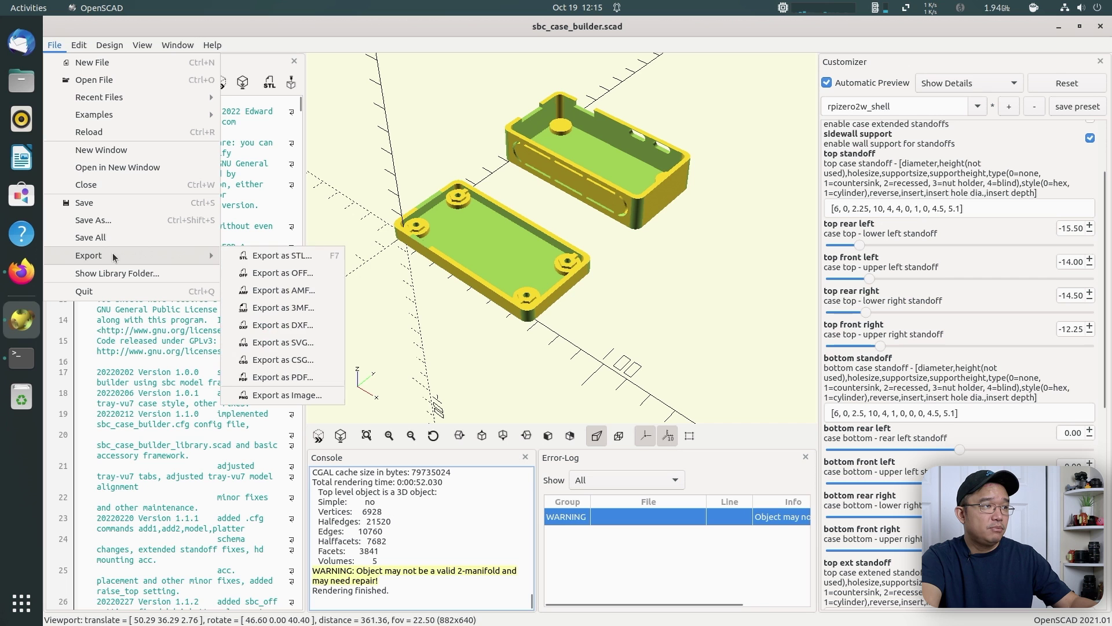
{"action": "left_click", "coordinate": [318, 256]}
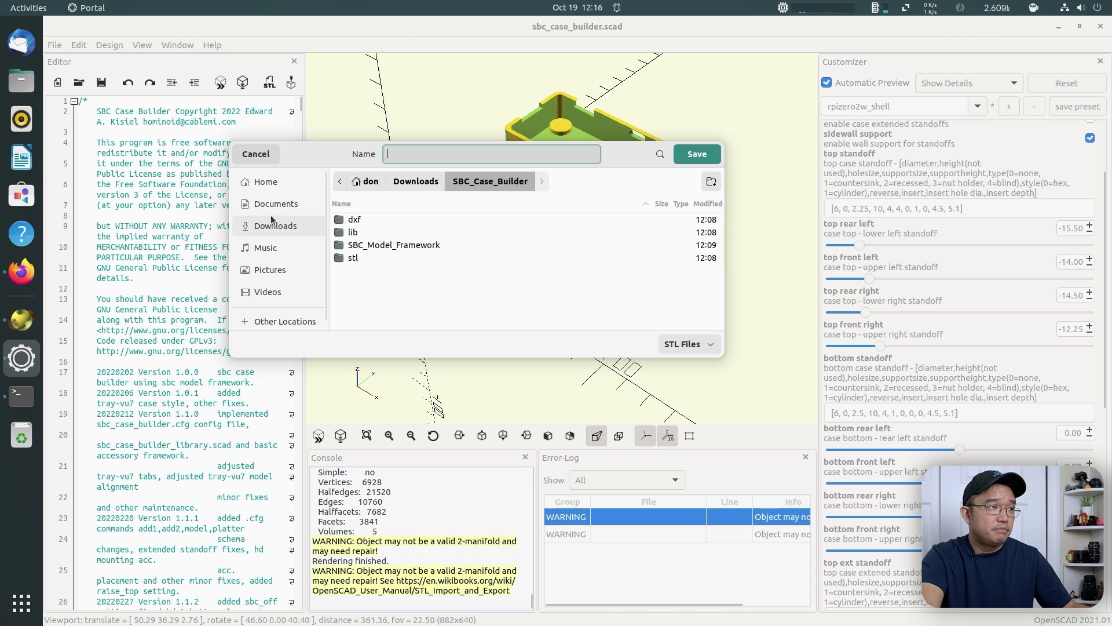
{"action": "left_click", "coordinate": [274, 210]}
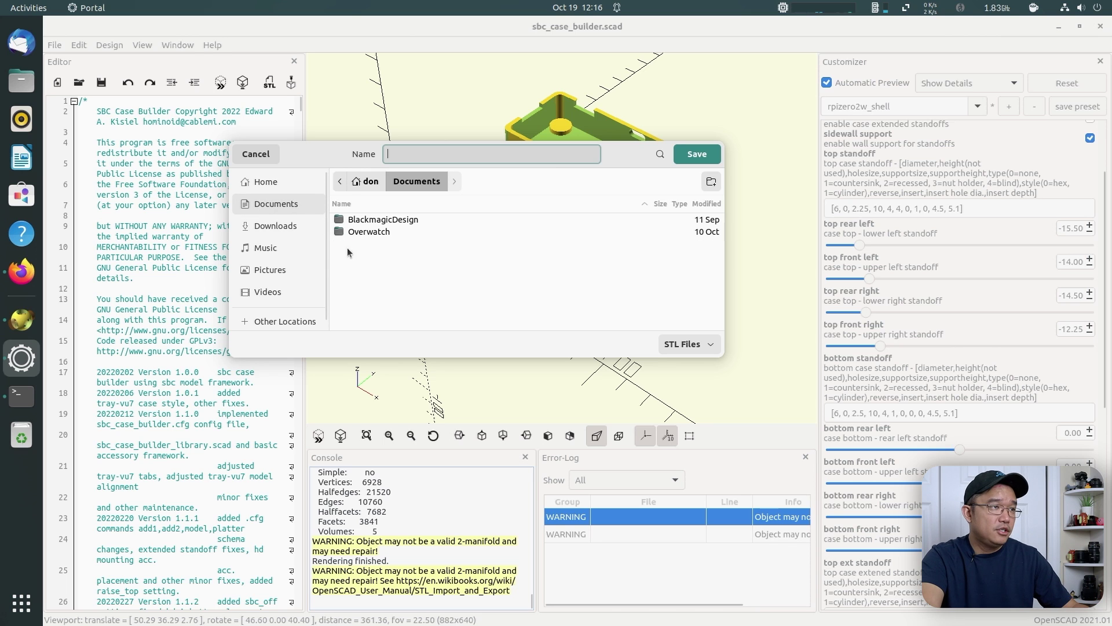
{"action": "left_click", "coordinate": [277, 184]}
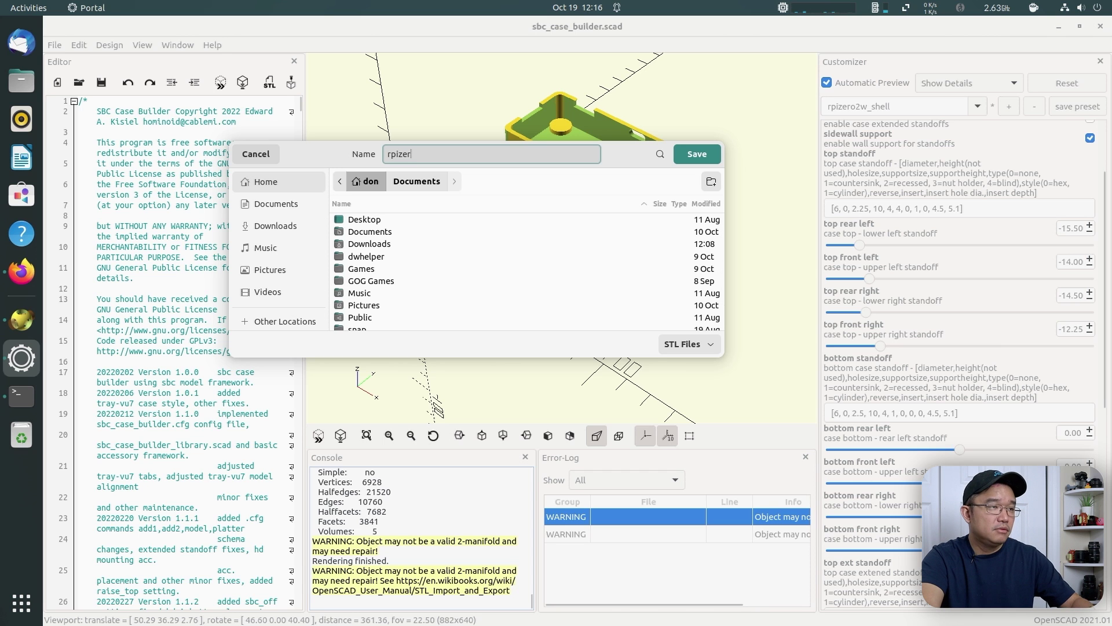
{"action": "left_click", "coordinate": [699, 155]}
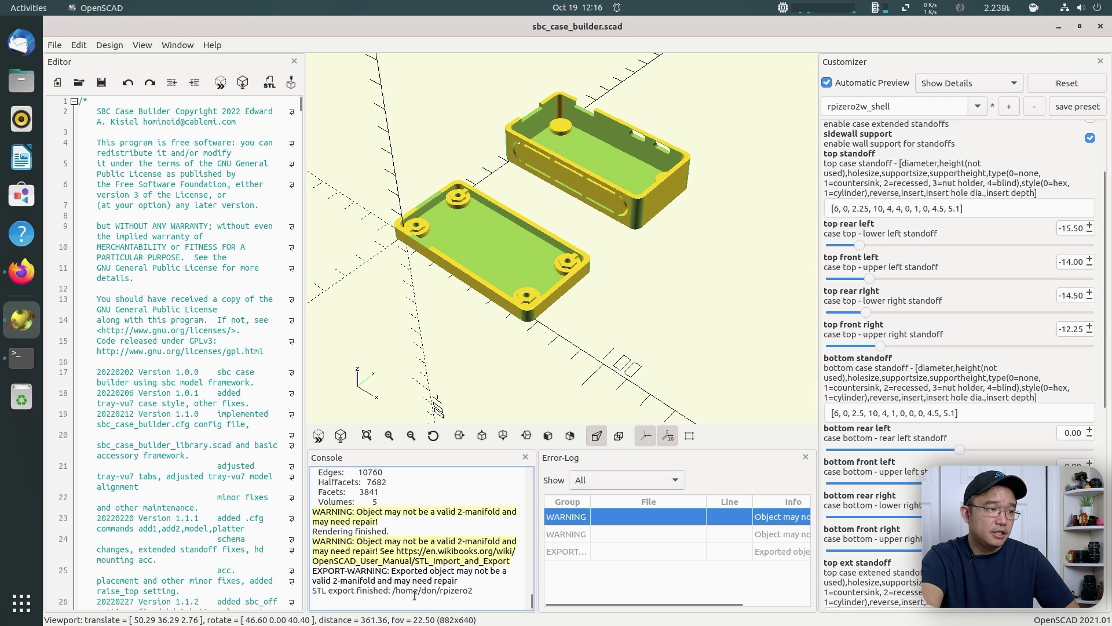
- Close OpenSCAD, open the Tinkercad website from the browser's search results and log in to reach a new 3D design
{"action": "left_click", "coordinate": [1101, 26]}
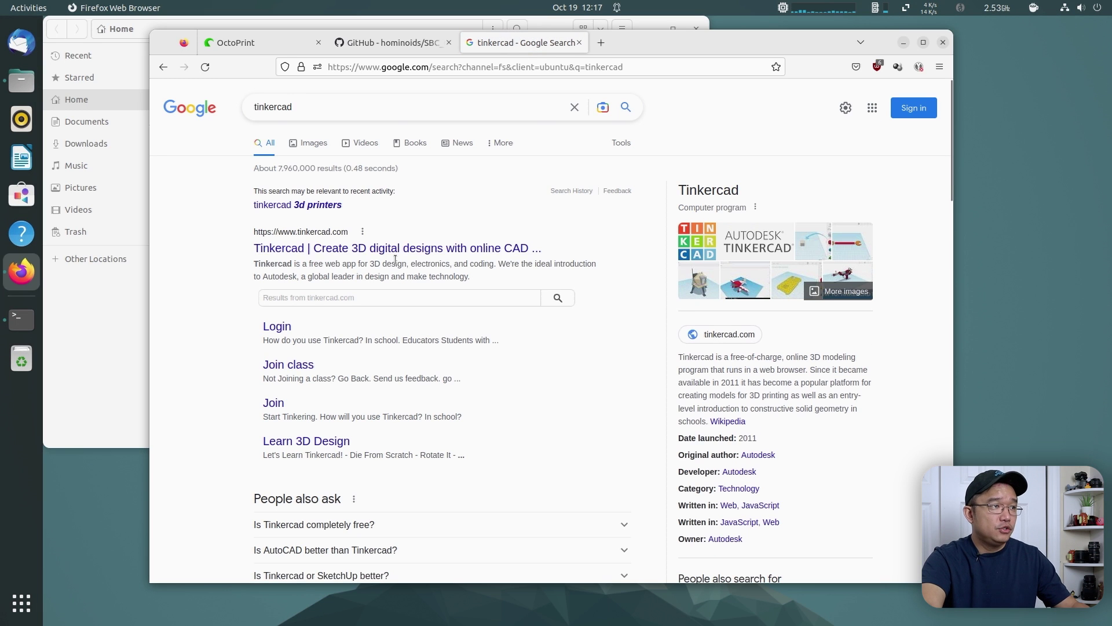
{"action": "left_click", "coordinate": [392, 249]}
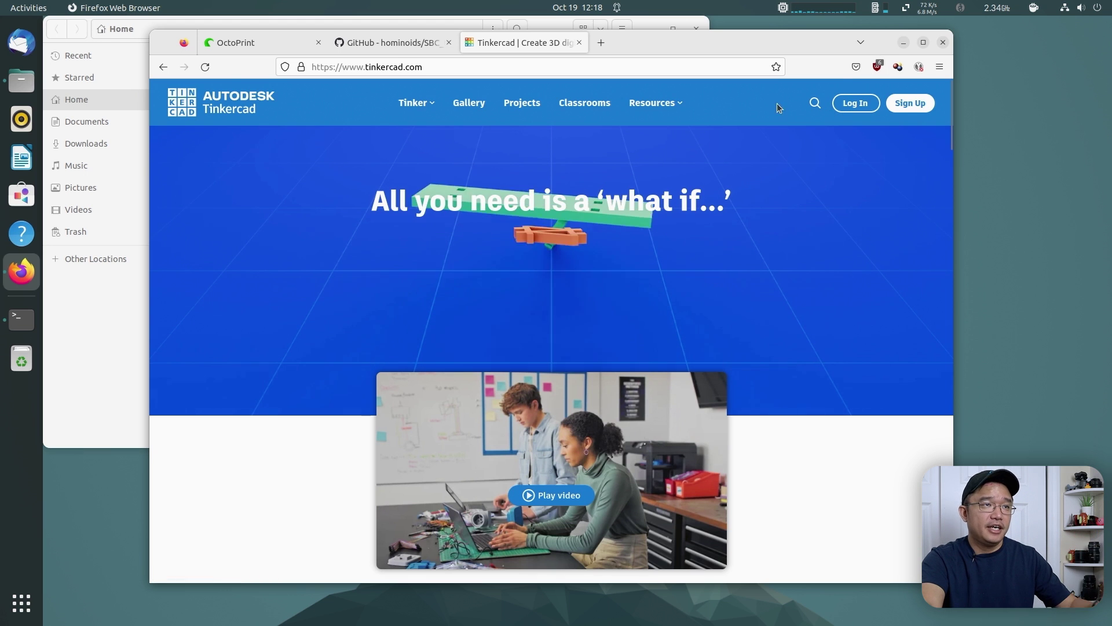
{"action": "left_click", "coordinate": [846, 103]}
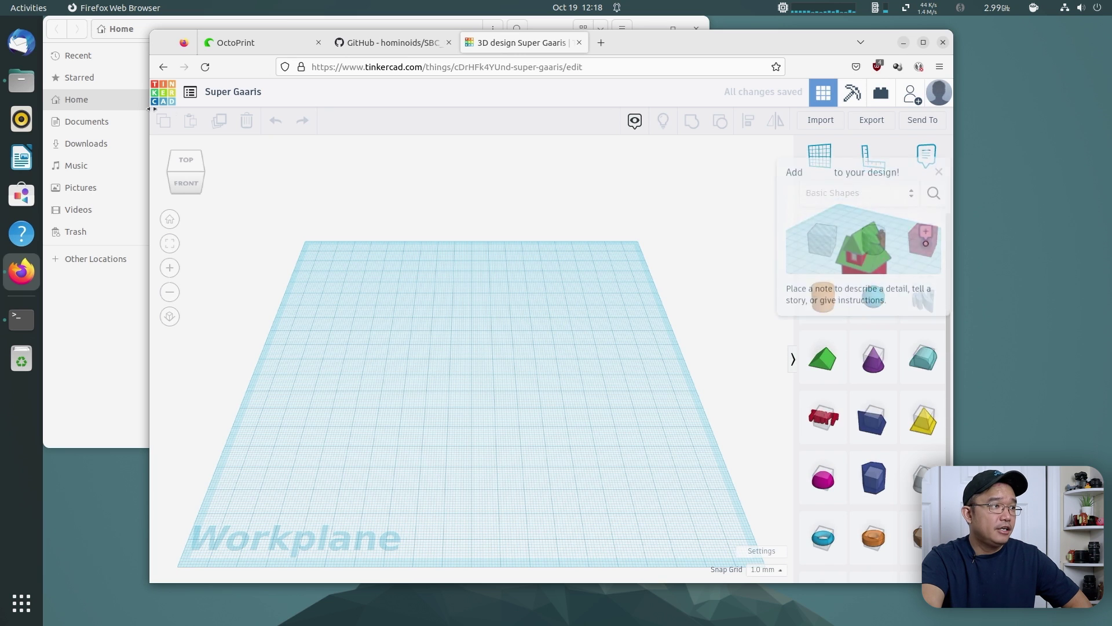
- Import rpizero2.stl from the home folder into the Tinkercad design, check its shape and deselect it
{"action": "left_click", "coordinate": [837, 118]}
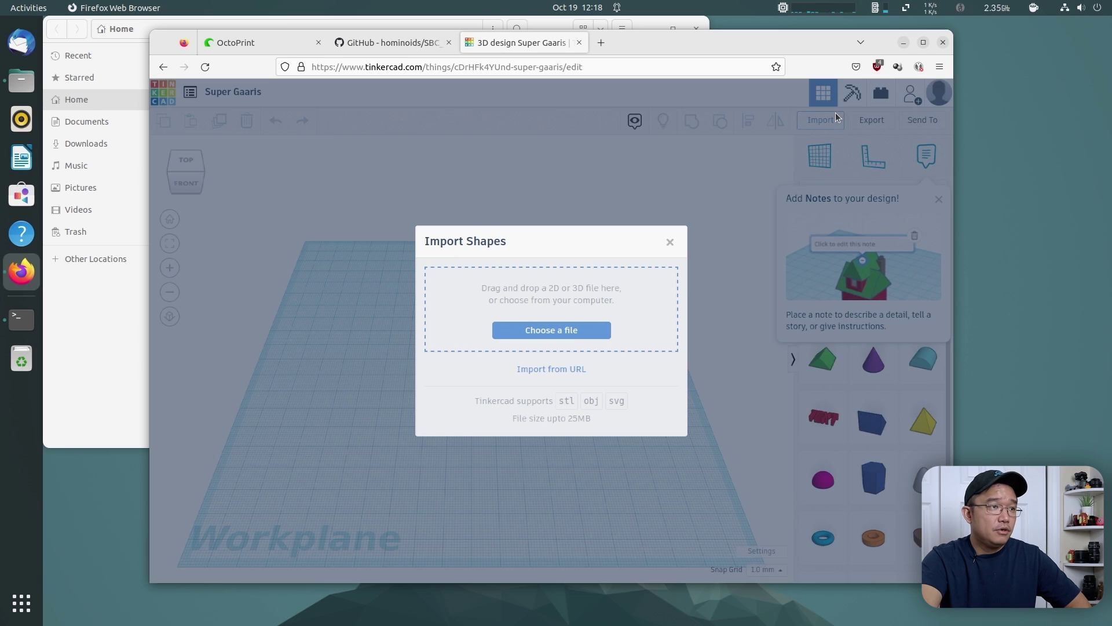
{"action": "left_click", "coordinate": [579, 330]}
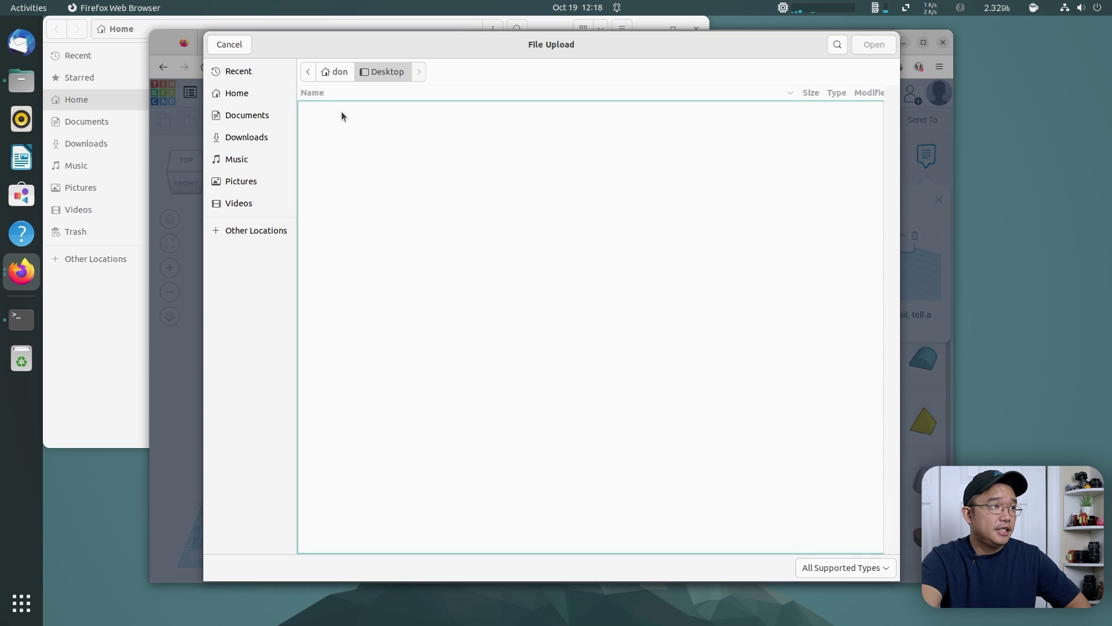
{"action": "left_click", "coordinate": [252, 99]}
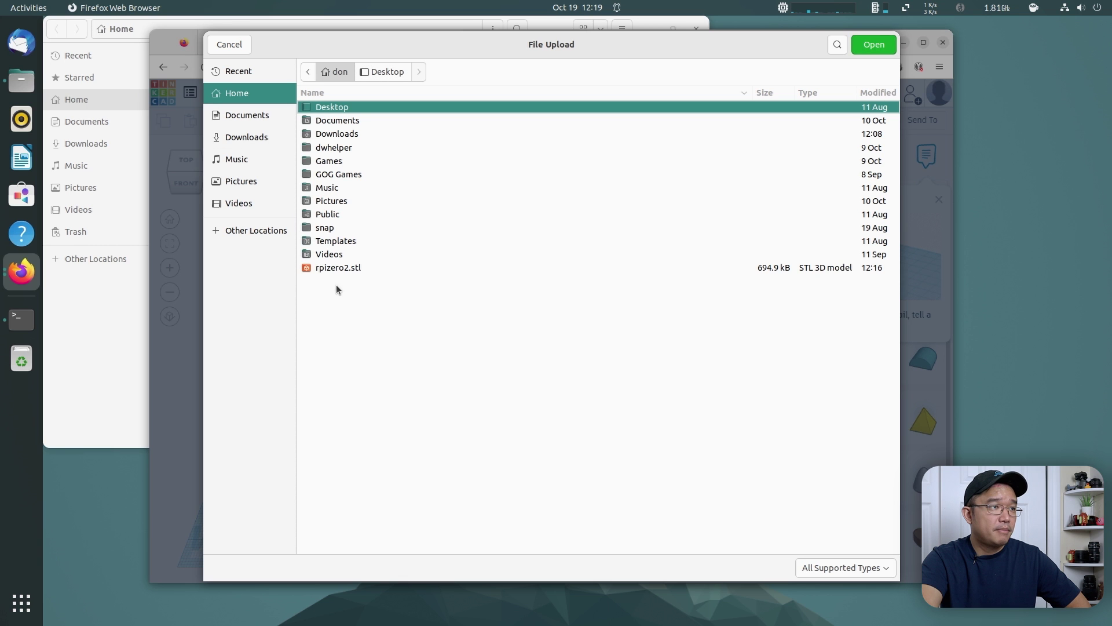
{"action": "left_click", "coordinate": [337, 268]}
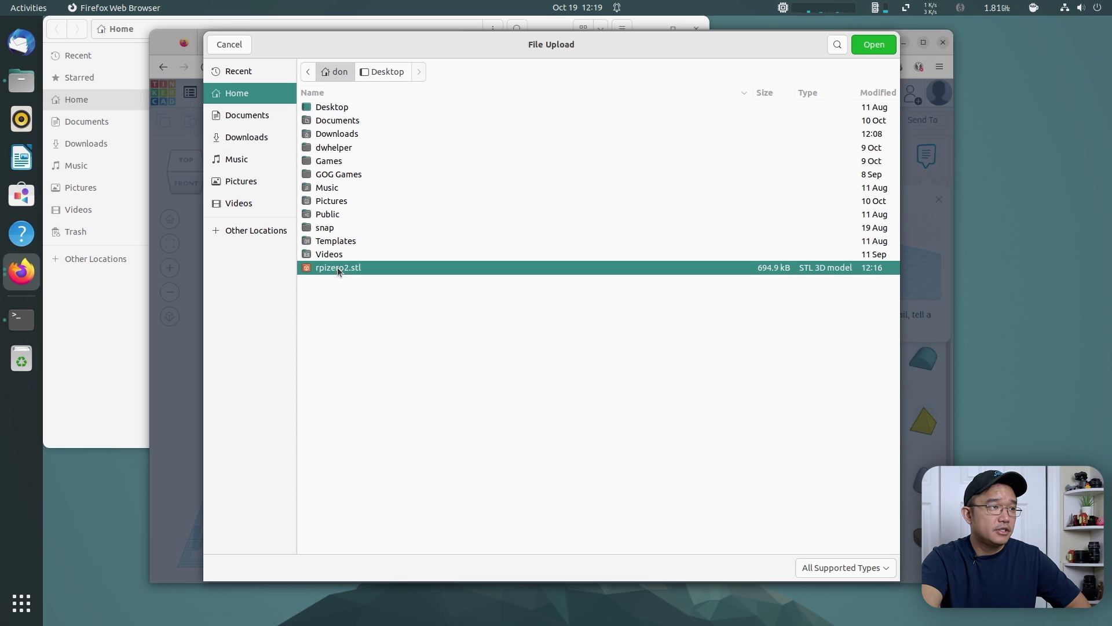
{"action": "left_click", "coordinate": [873, 45]}
{"action": "left_click", "coordinate": [648, 468]}
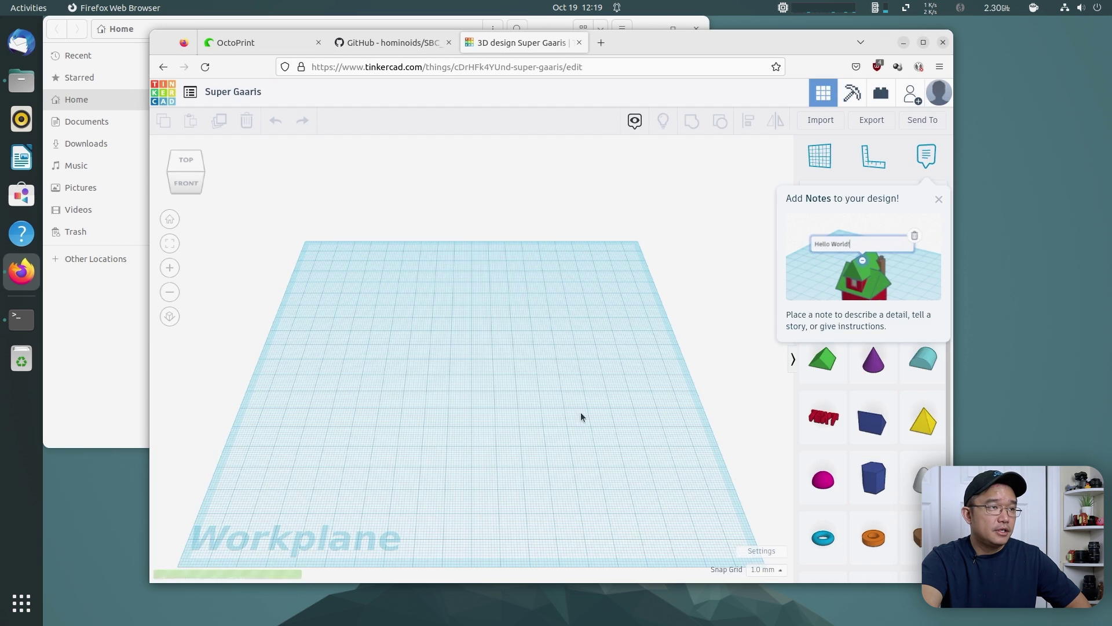
{"action": "right_click_drag", "start_coordinate": [575, 315], "coordinate": [502, 351]}
{"action": "left_click", "coordinate": [502, 357]}
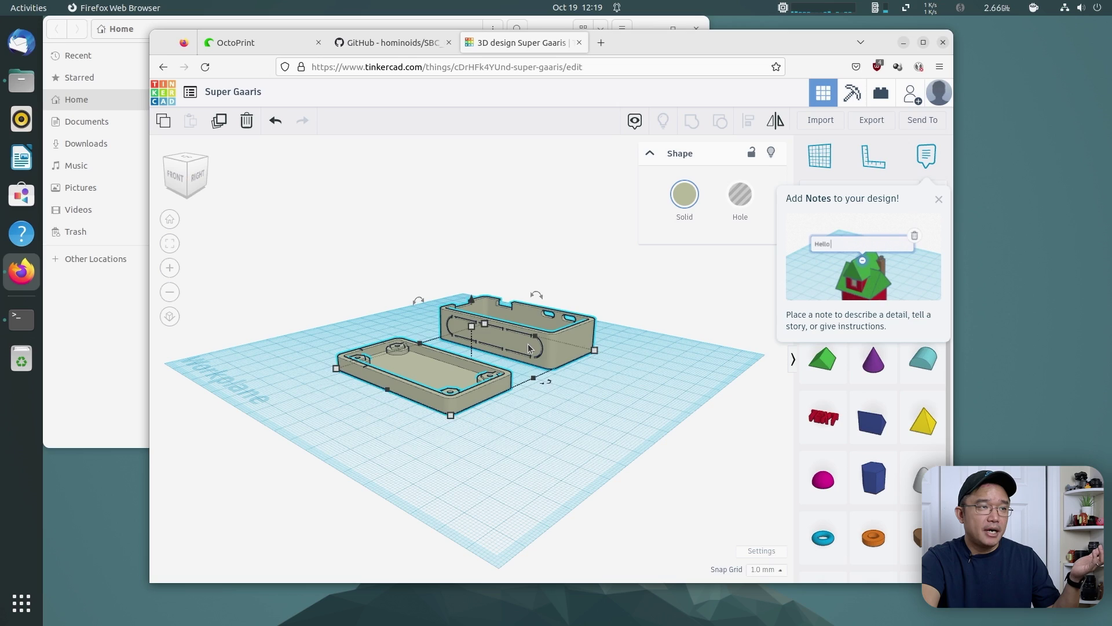
{"action": "left_click", "coordinate": [586, 402]}
- Place a text shape on the flat case half, shrink it to 26 by 7 mm and change its wording to nova
{"action": "right_click_drag", "start_coordinate": [600, 306], "coordinate": [597, 405]}
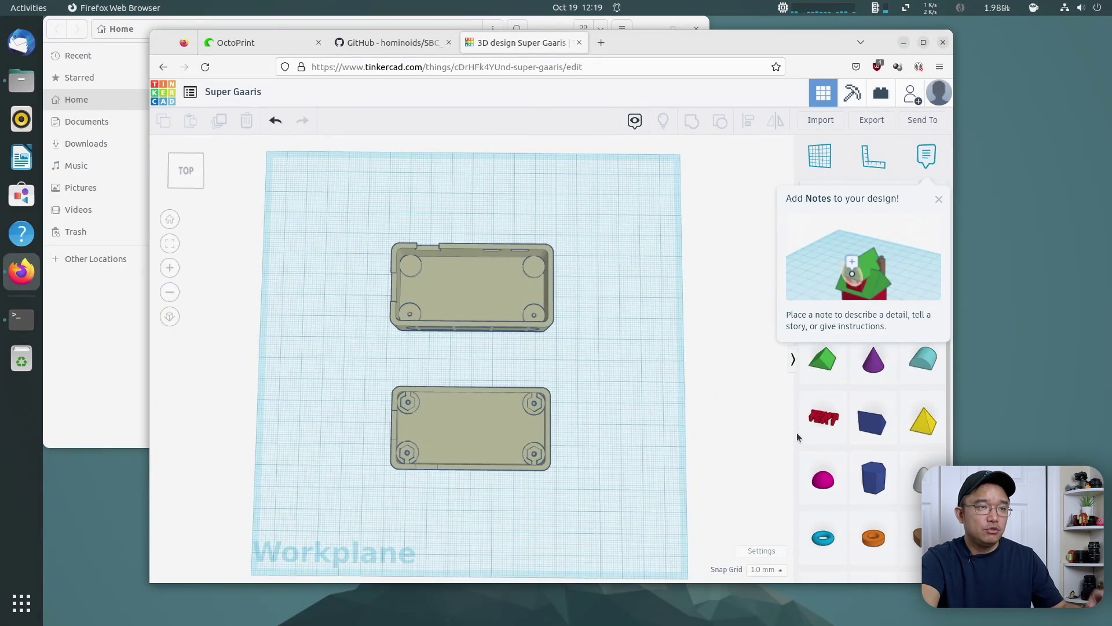
{"action": "left_click_drag", "start_coordinate": [827, 420], "coordinate": [443, 419]}
{"action": "right_click_drag", "start_coordinate": [599, 457], "coordinate": [544, 478]}
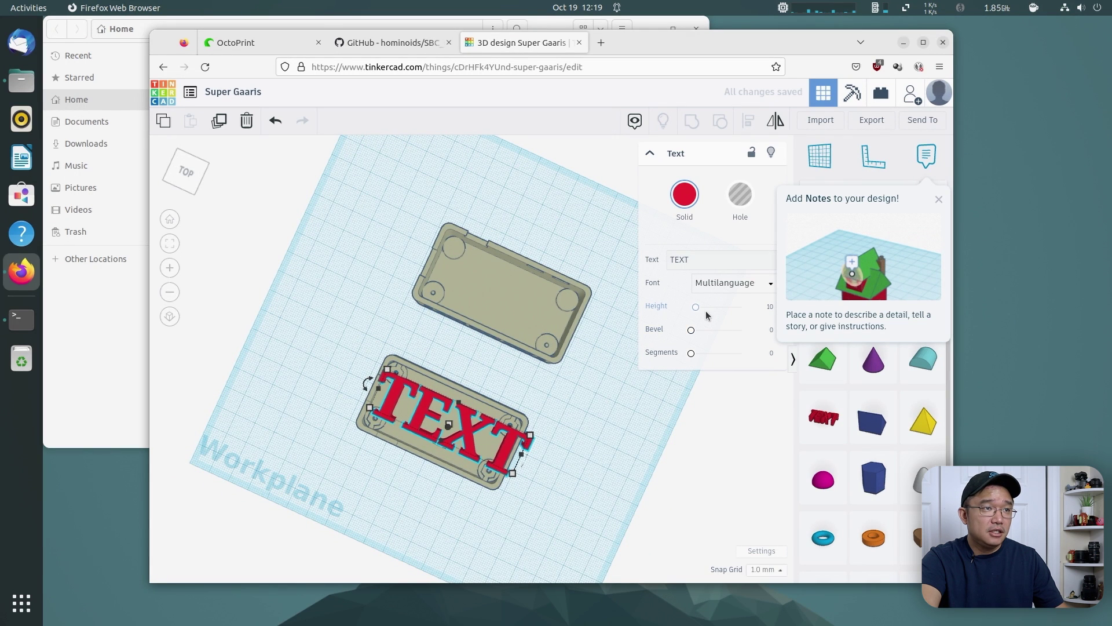
{"action": "left_click_drag", "start_coordinate": [514, 472], "coordinate": [430, 411]}
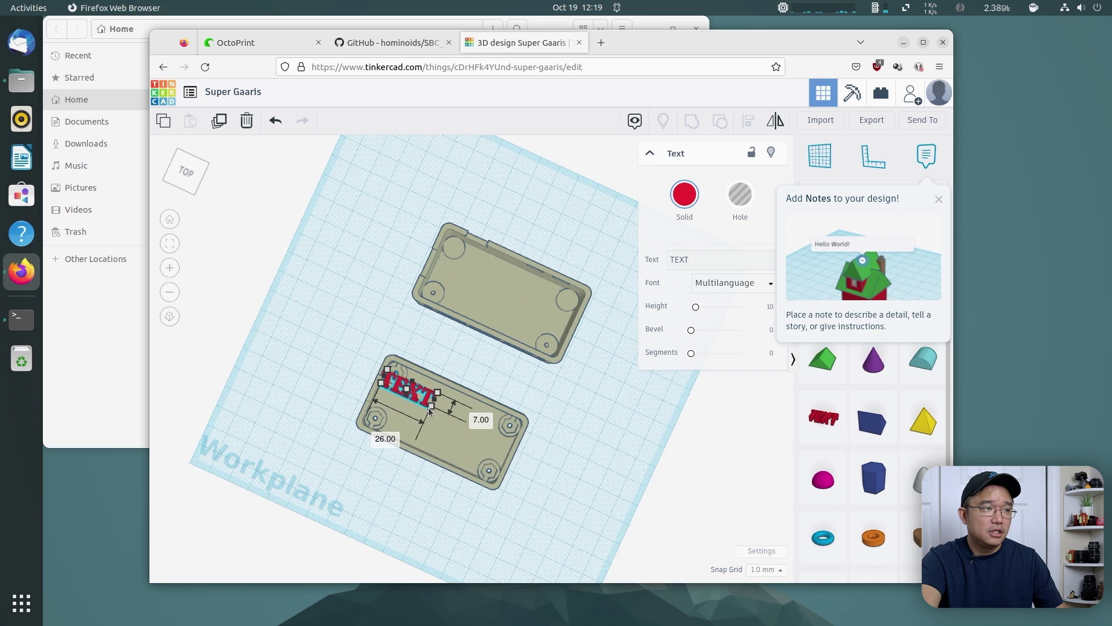
{"action": "left_click", "coordinate": [709, 259]}
{"action": "type", "text": "nova"}
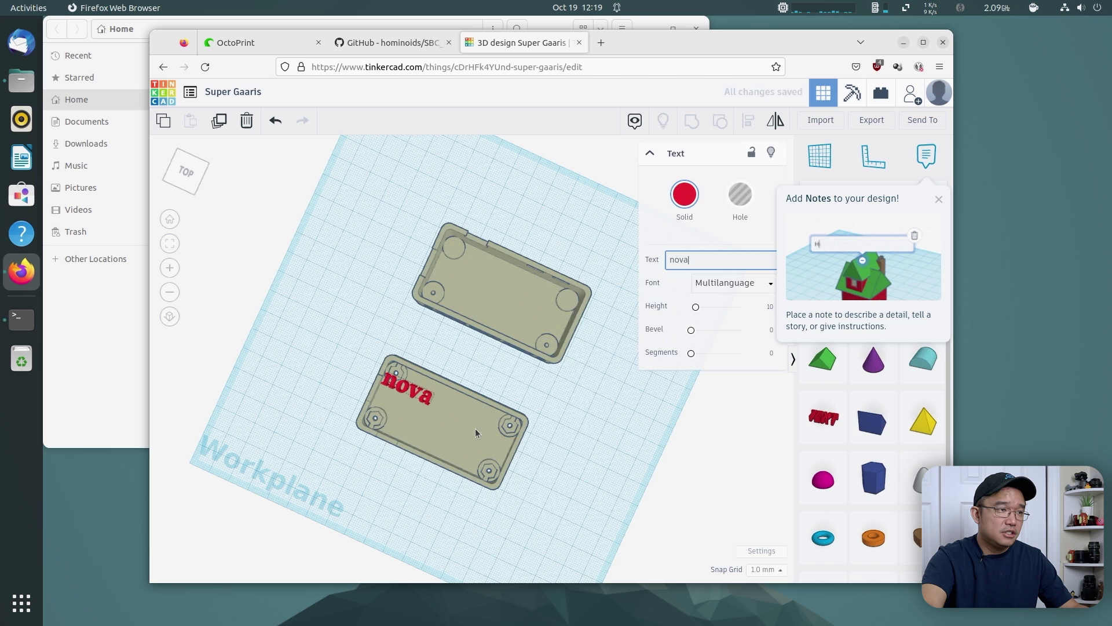
- Cut the nova text into the middle of the flat case half by making it a hole and grouping it with the case
{"action": "left_click_drag", "start_coordinate": [475, 433], "coordinate": [388, 376]}
{"action": "left_click", "coordinate": [408, 392]}
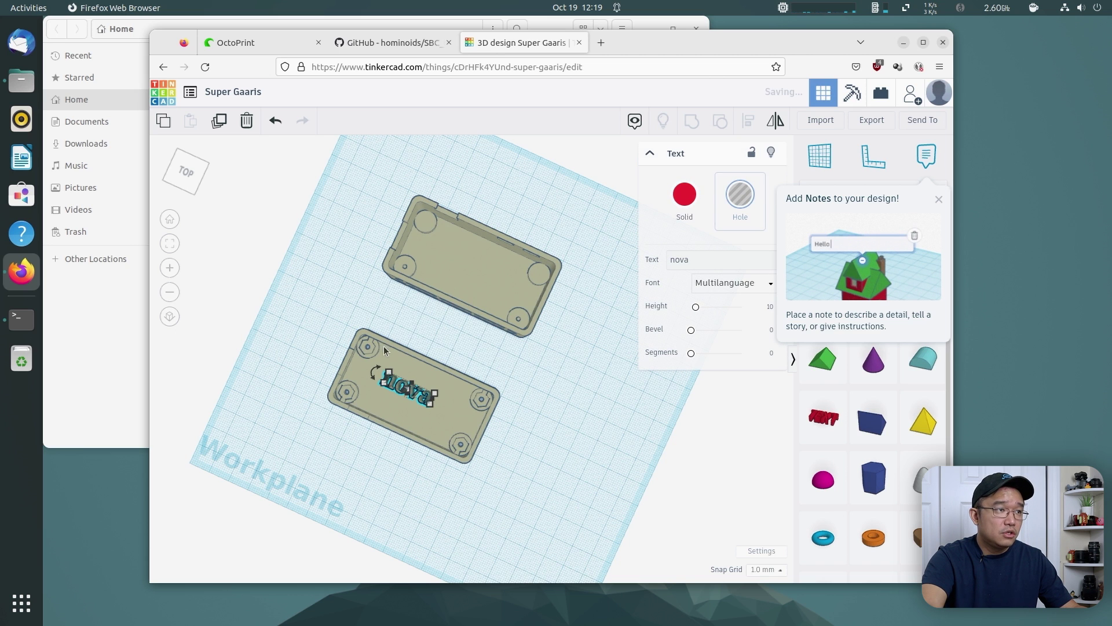
{"action": "left_click_drag", "start_coordinate": [344, 241], "coordinate": [567, 437]}
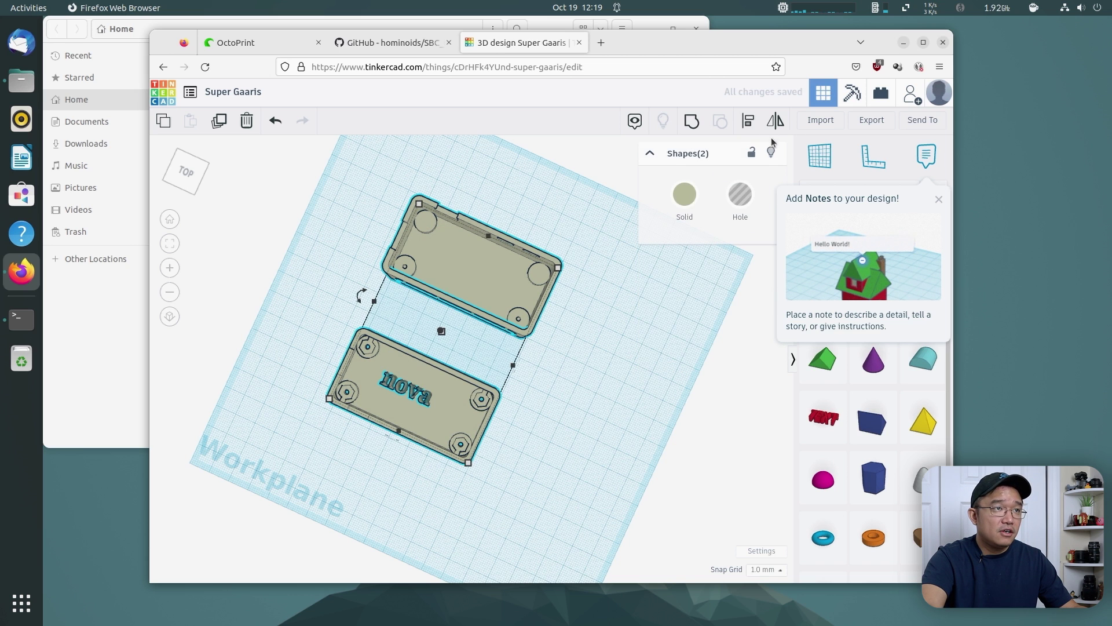
{"action": "left_click", "coordinate": [687, 123]}
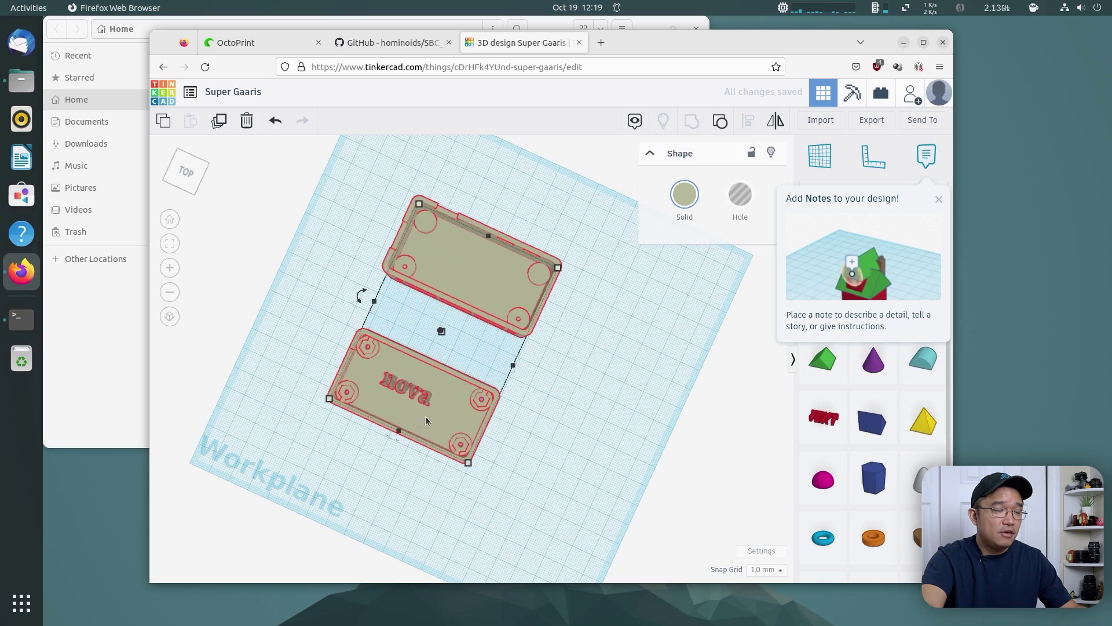
{"action": "left_click", "coordinate": [510, 441]}
{"action": "right_click_drag", "start_coordinate": [509, 440], "coordinate": [387, 481]}
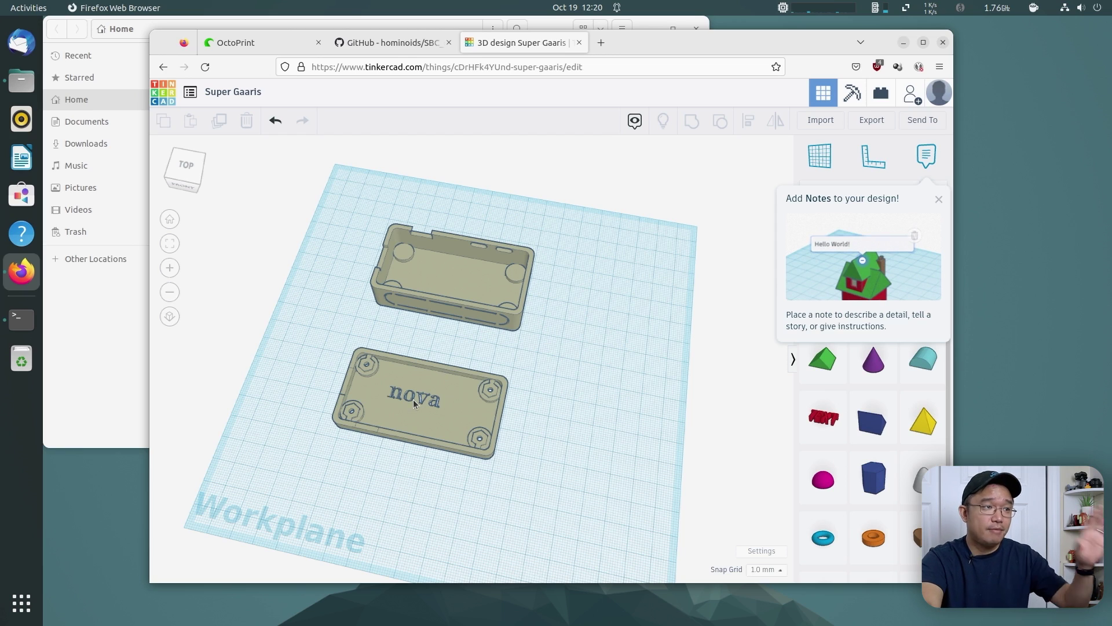
- Delete all shapes from the workplane
{"action": "key", "text": "ctrl+a"}
{"action": "key", "text": "Delete"}
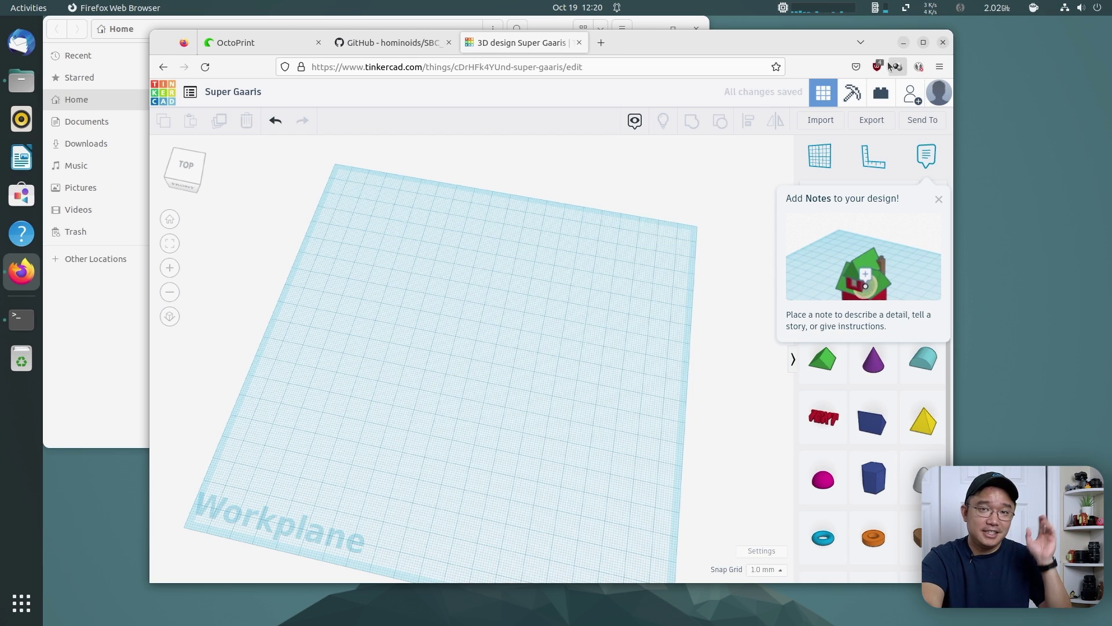